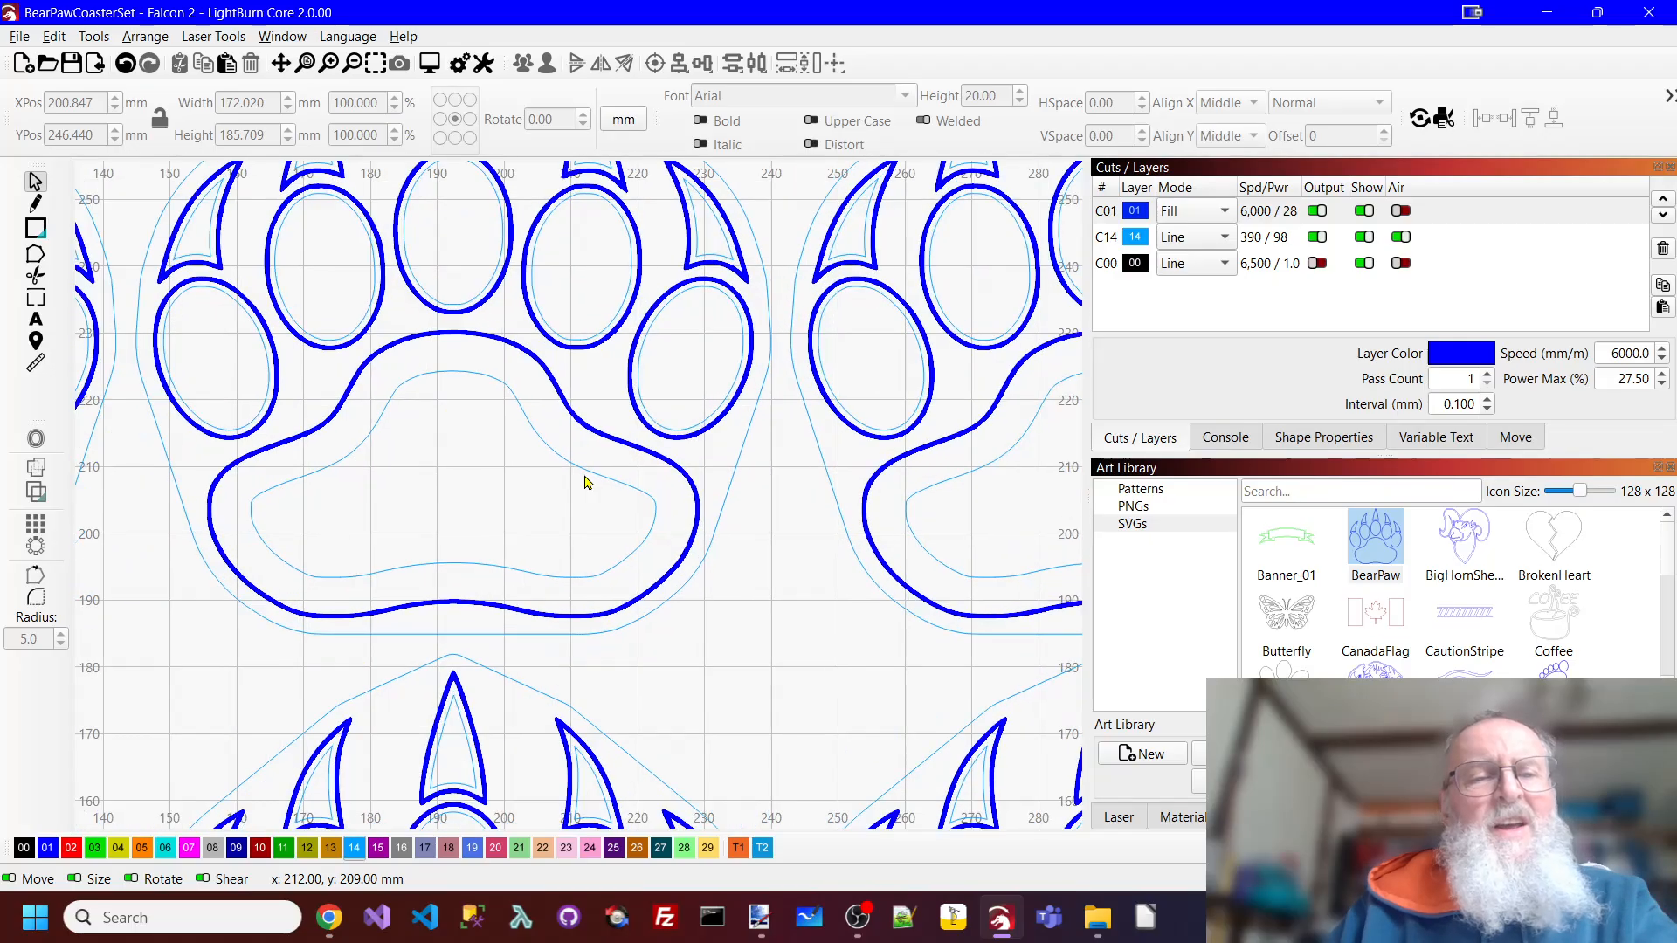
Start a new project and place the BearPaw SVG from the art library in the workspace.
scroll(552, 362, "down", 1)
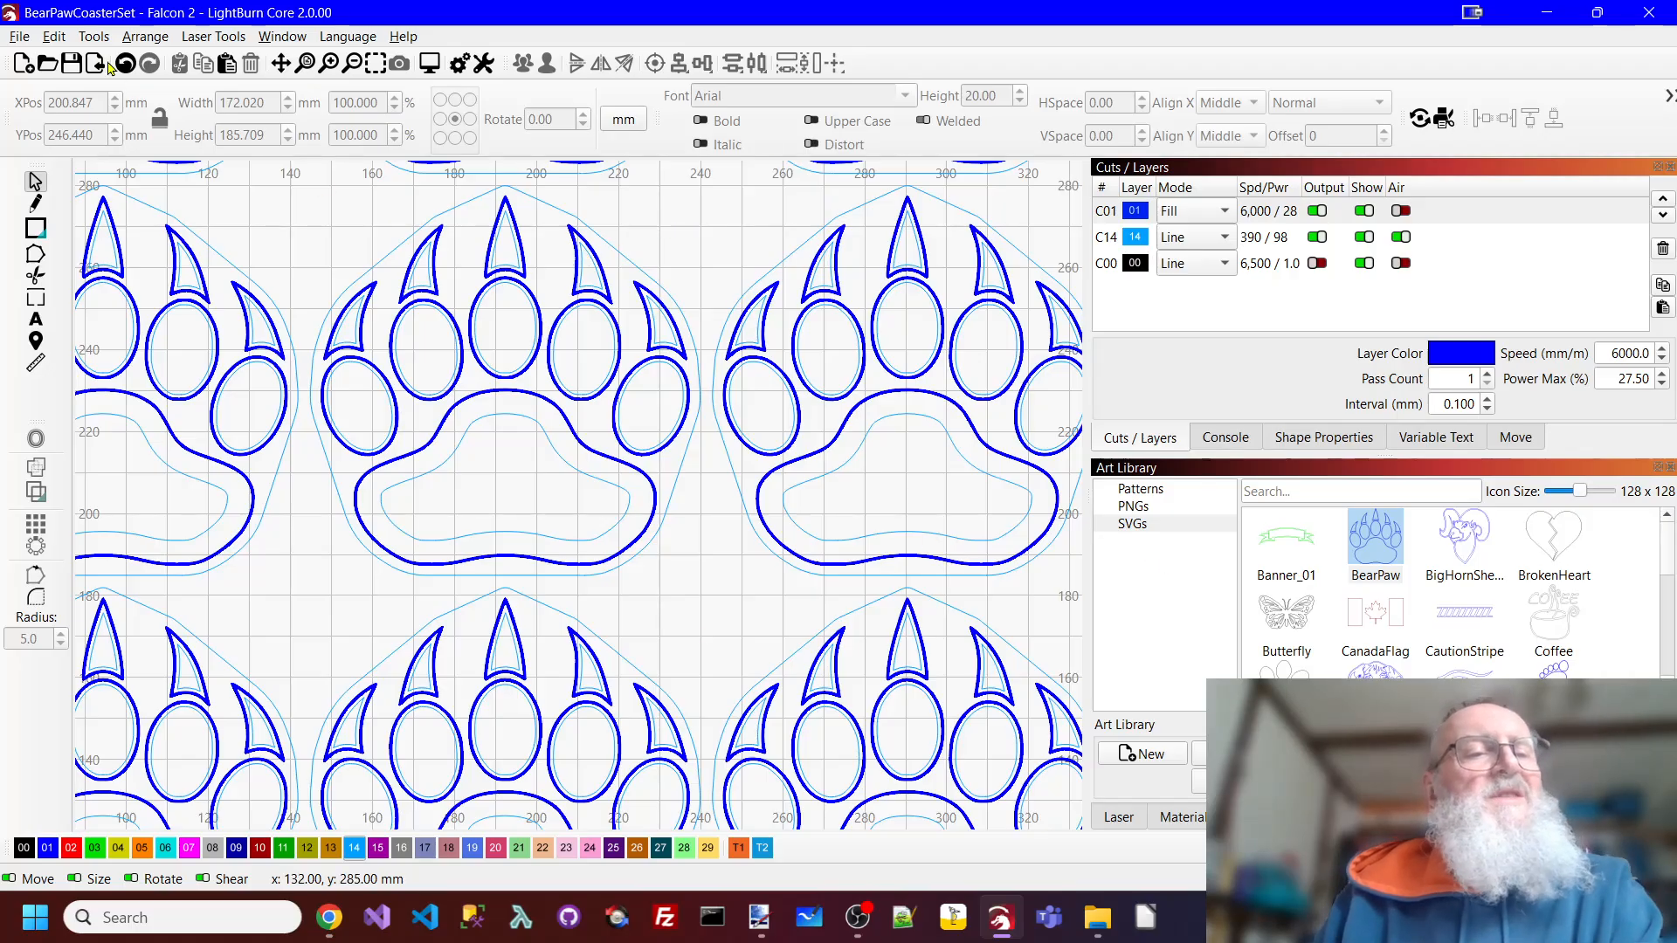
left_click(18, 37)
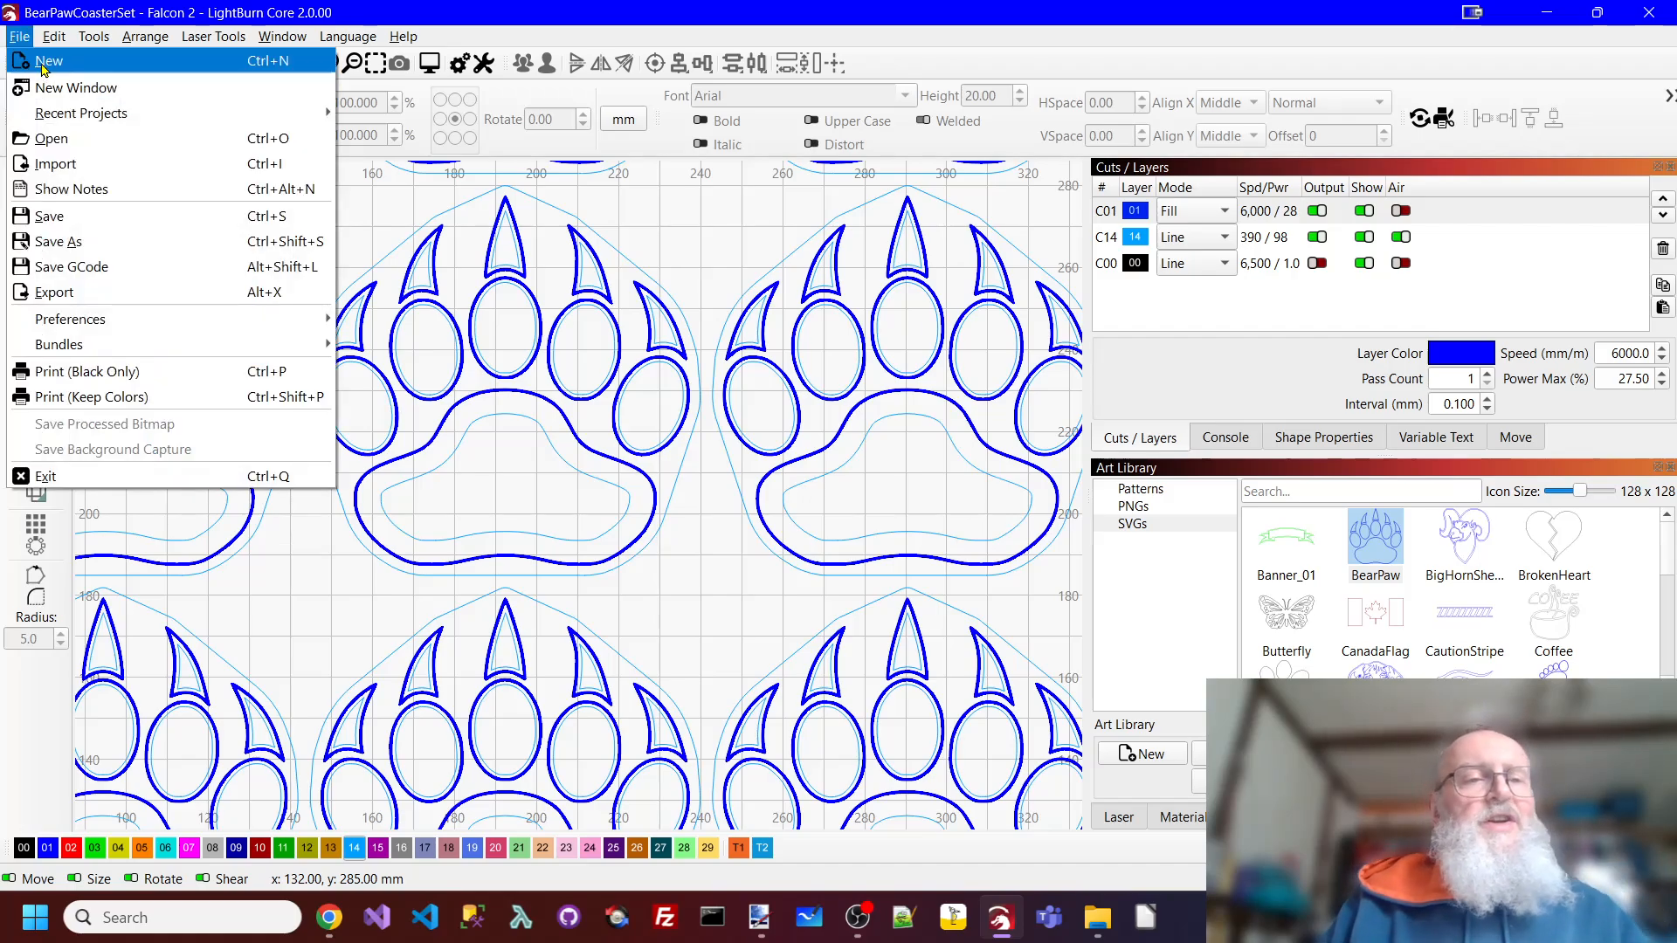
left_click(70, 85)
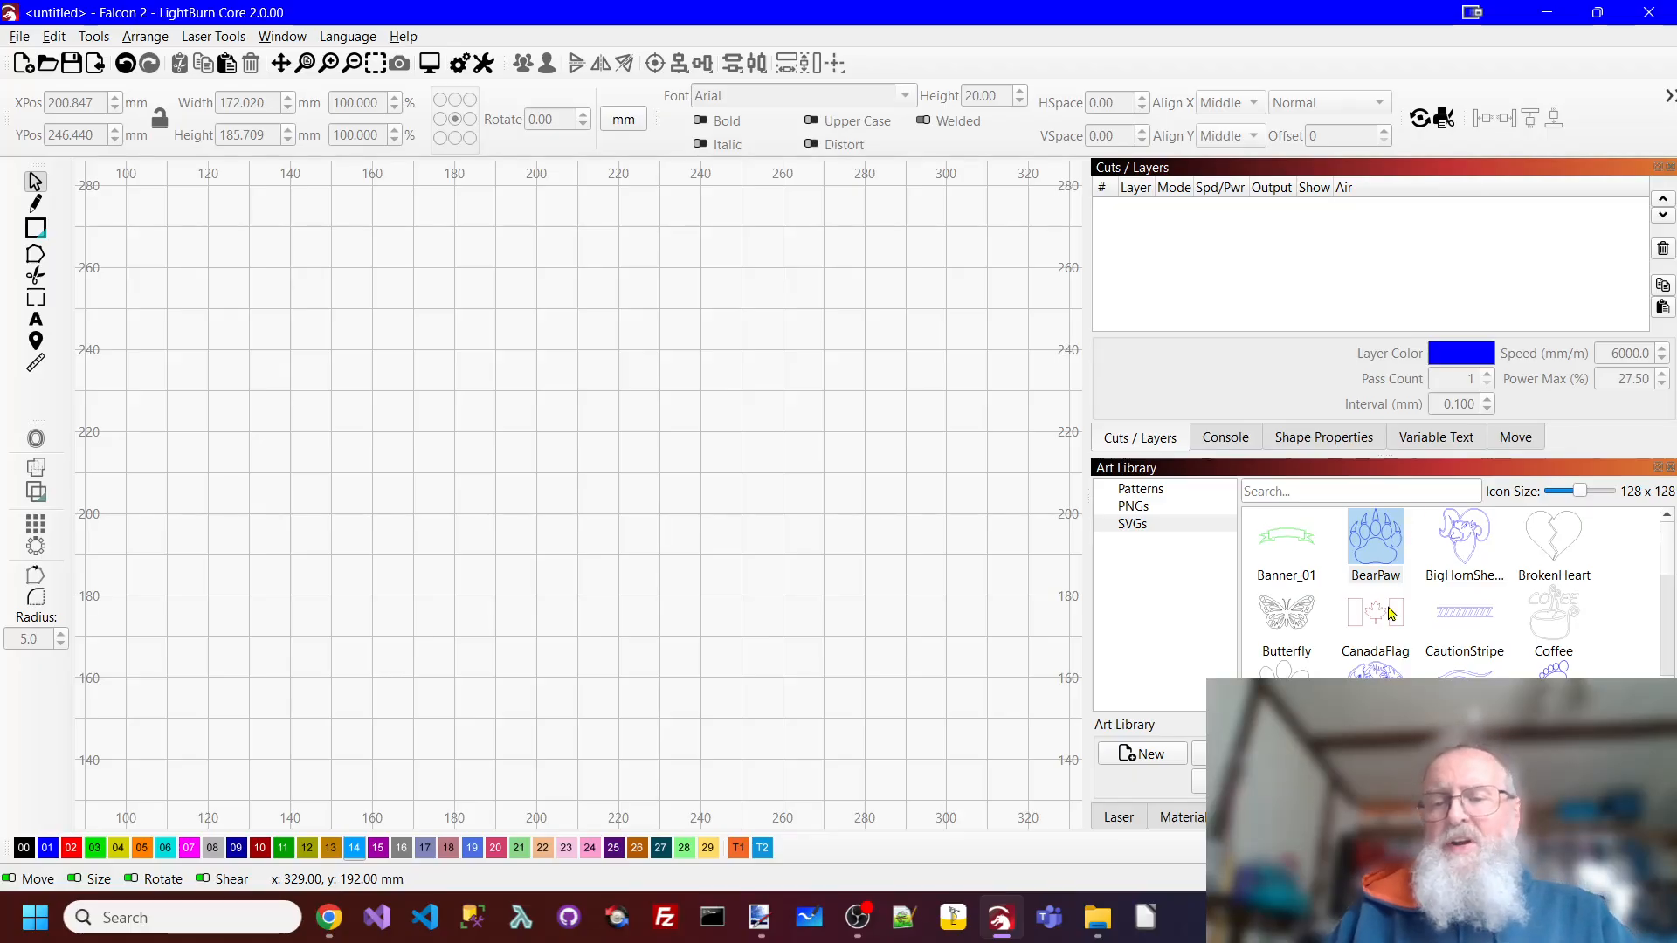
left_click_drag(1370, 545, 620, 491)
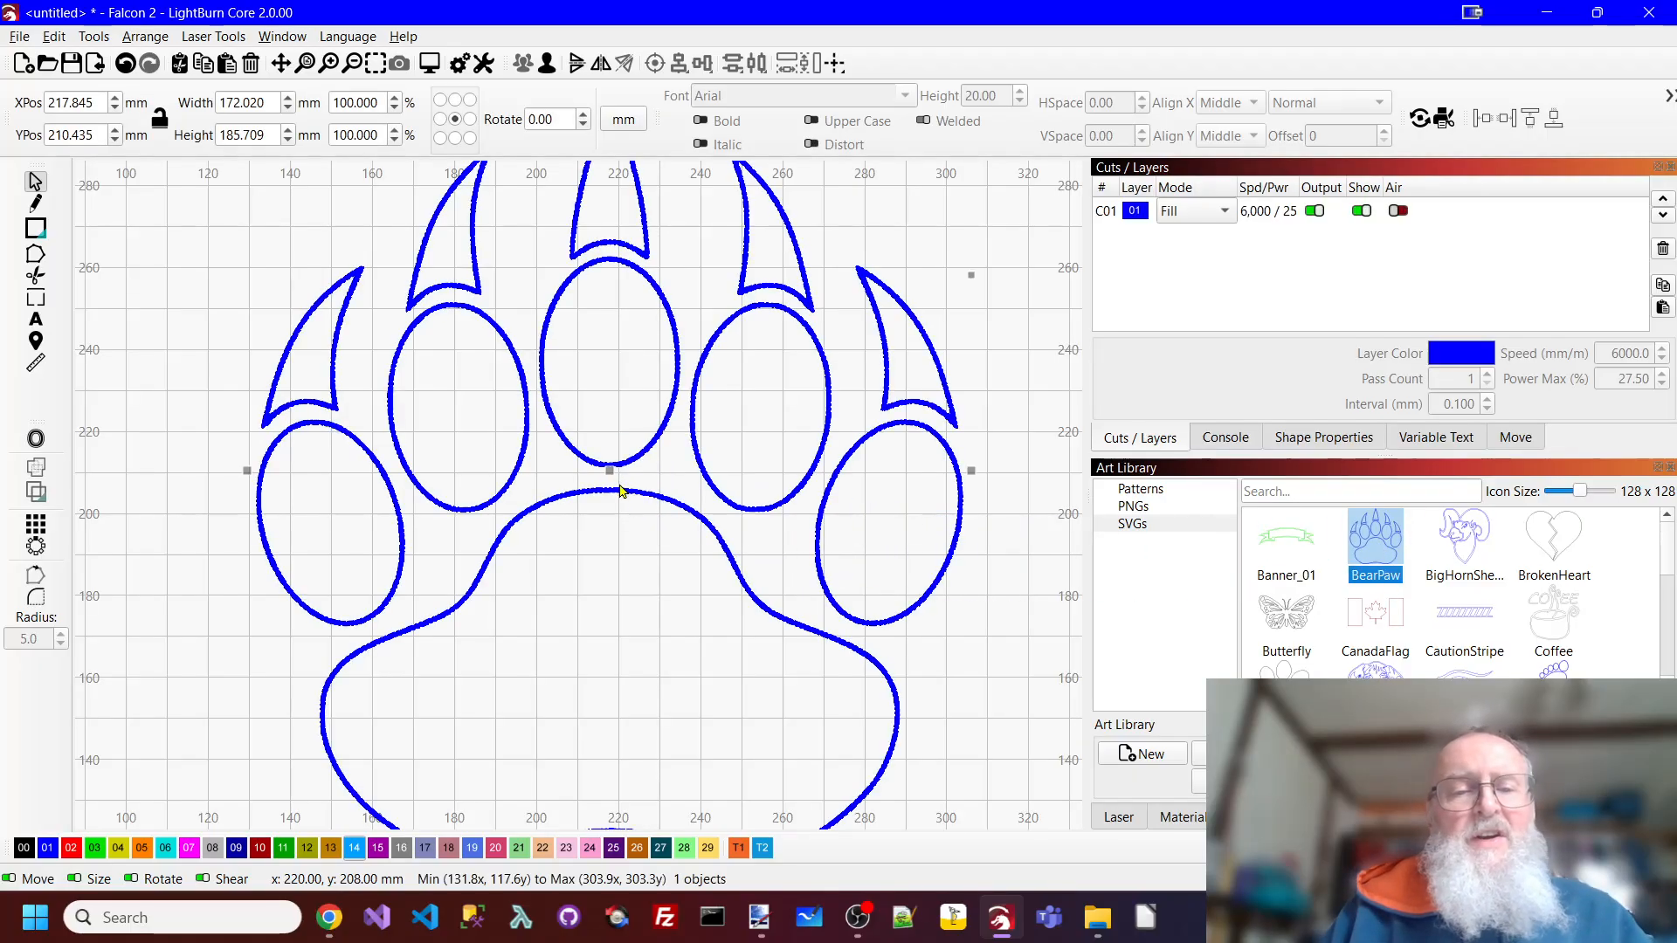
scroll(629, 487, "down", 3)
left_click(976, 443)
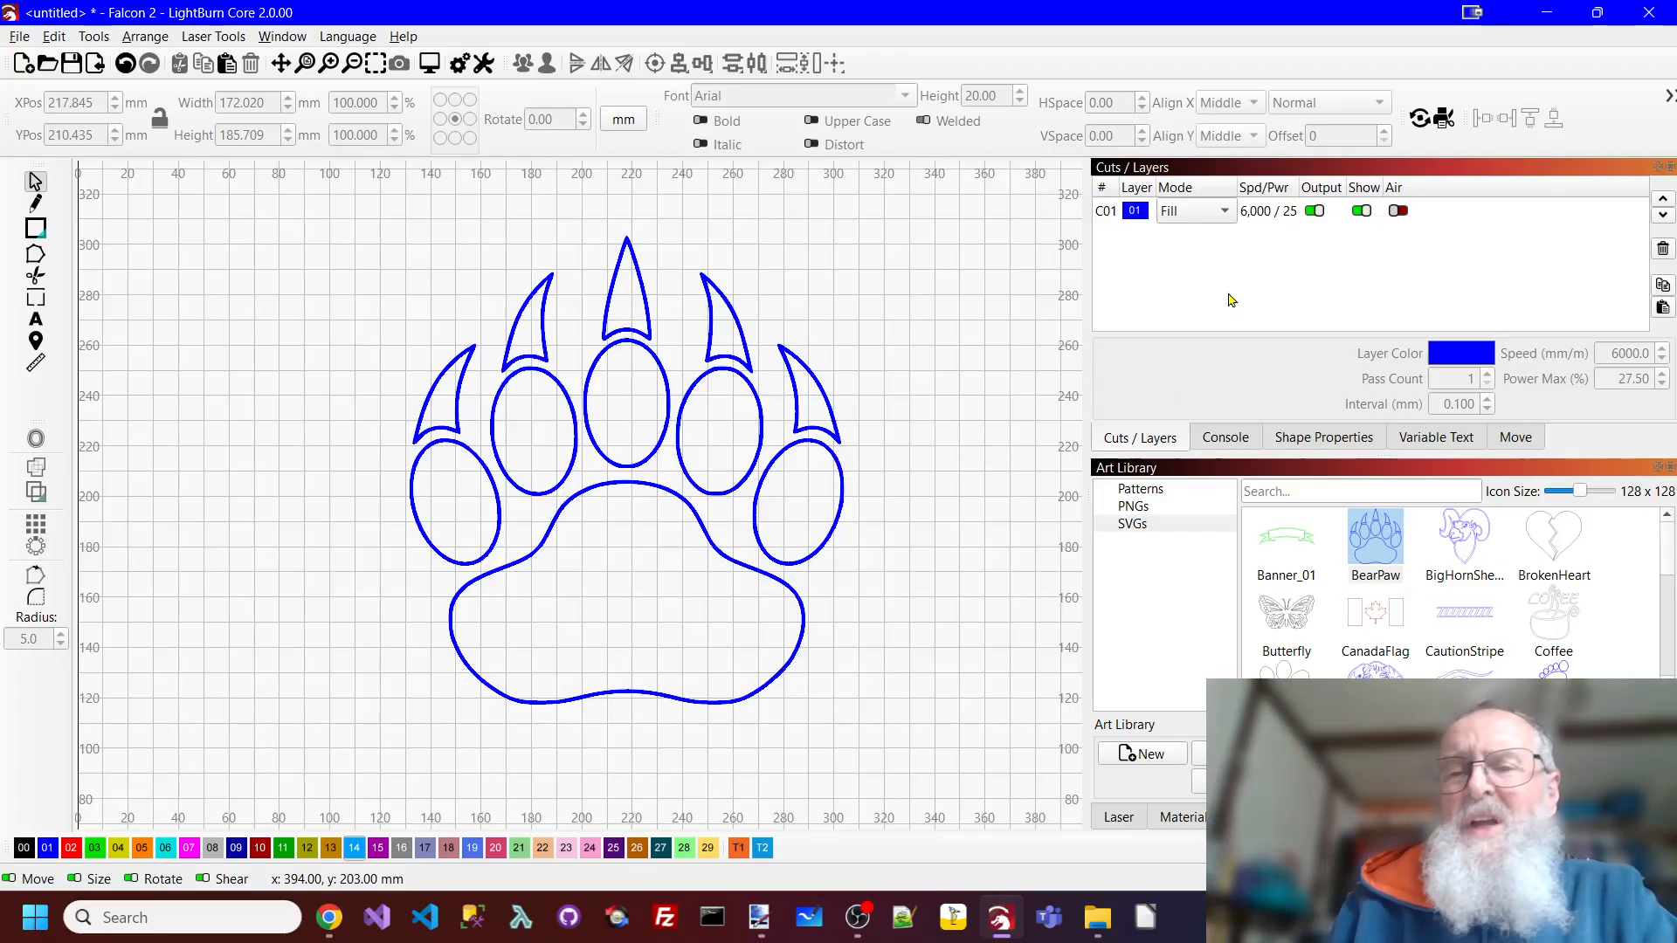
Set the mode of the paw's layer C01 to Line.
left_click(1227, 212)
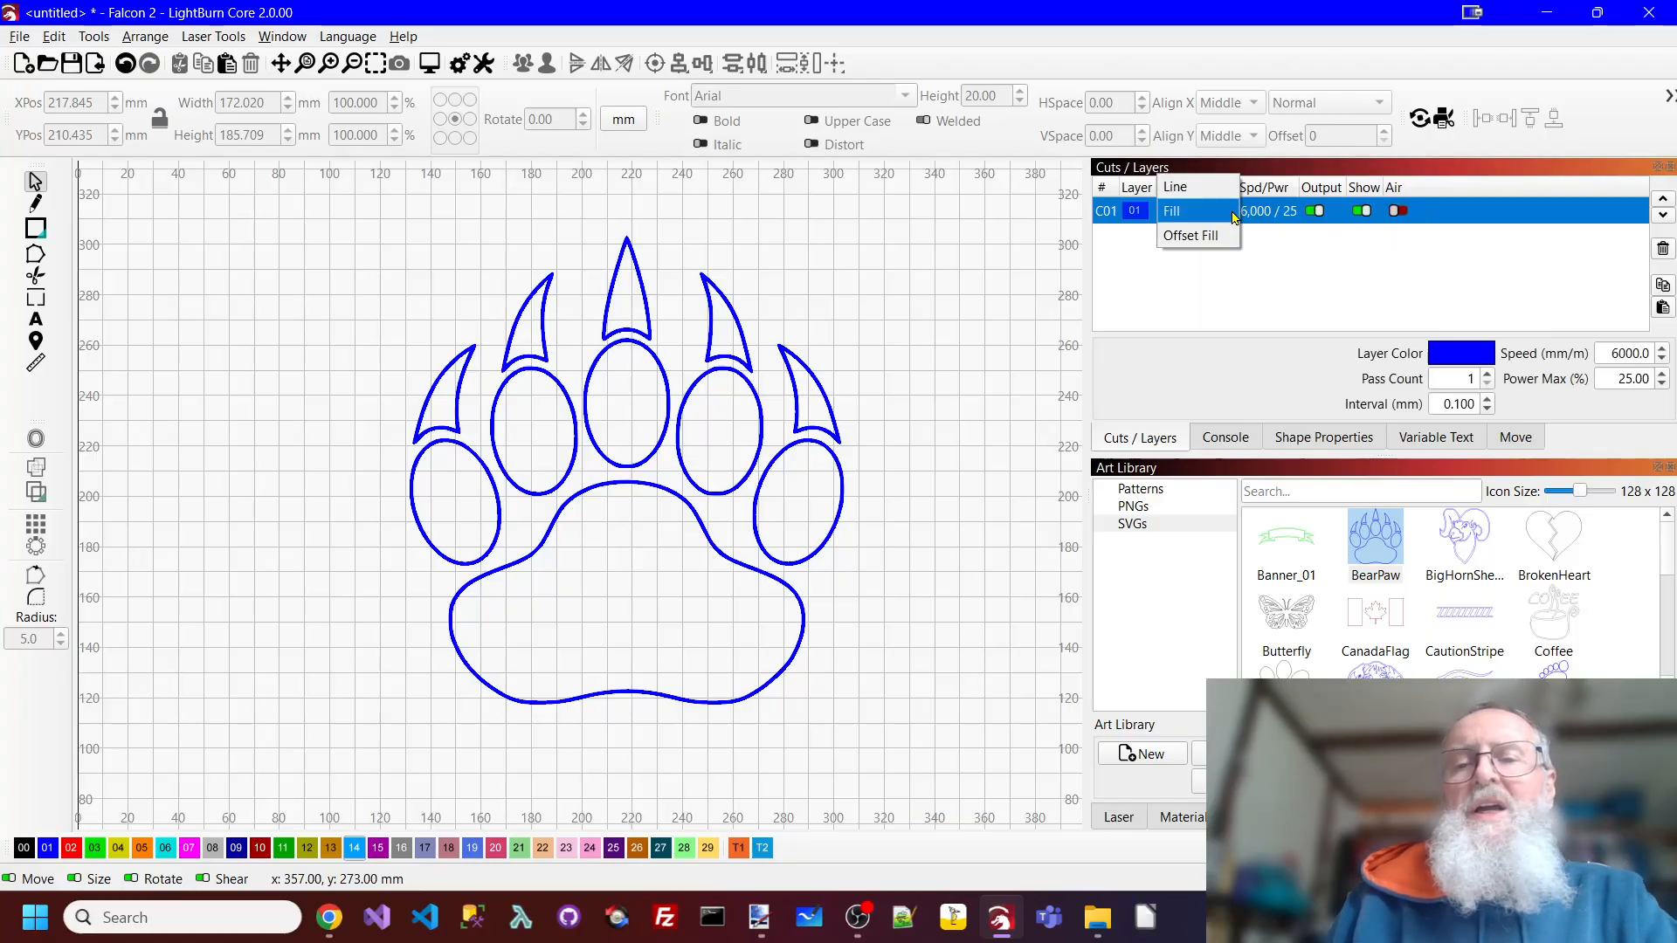
left_click(1195, 188)
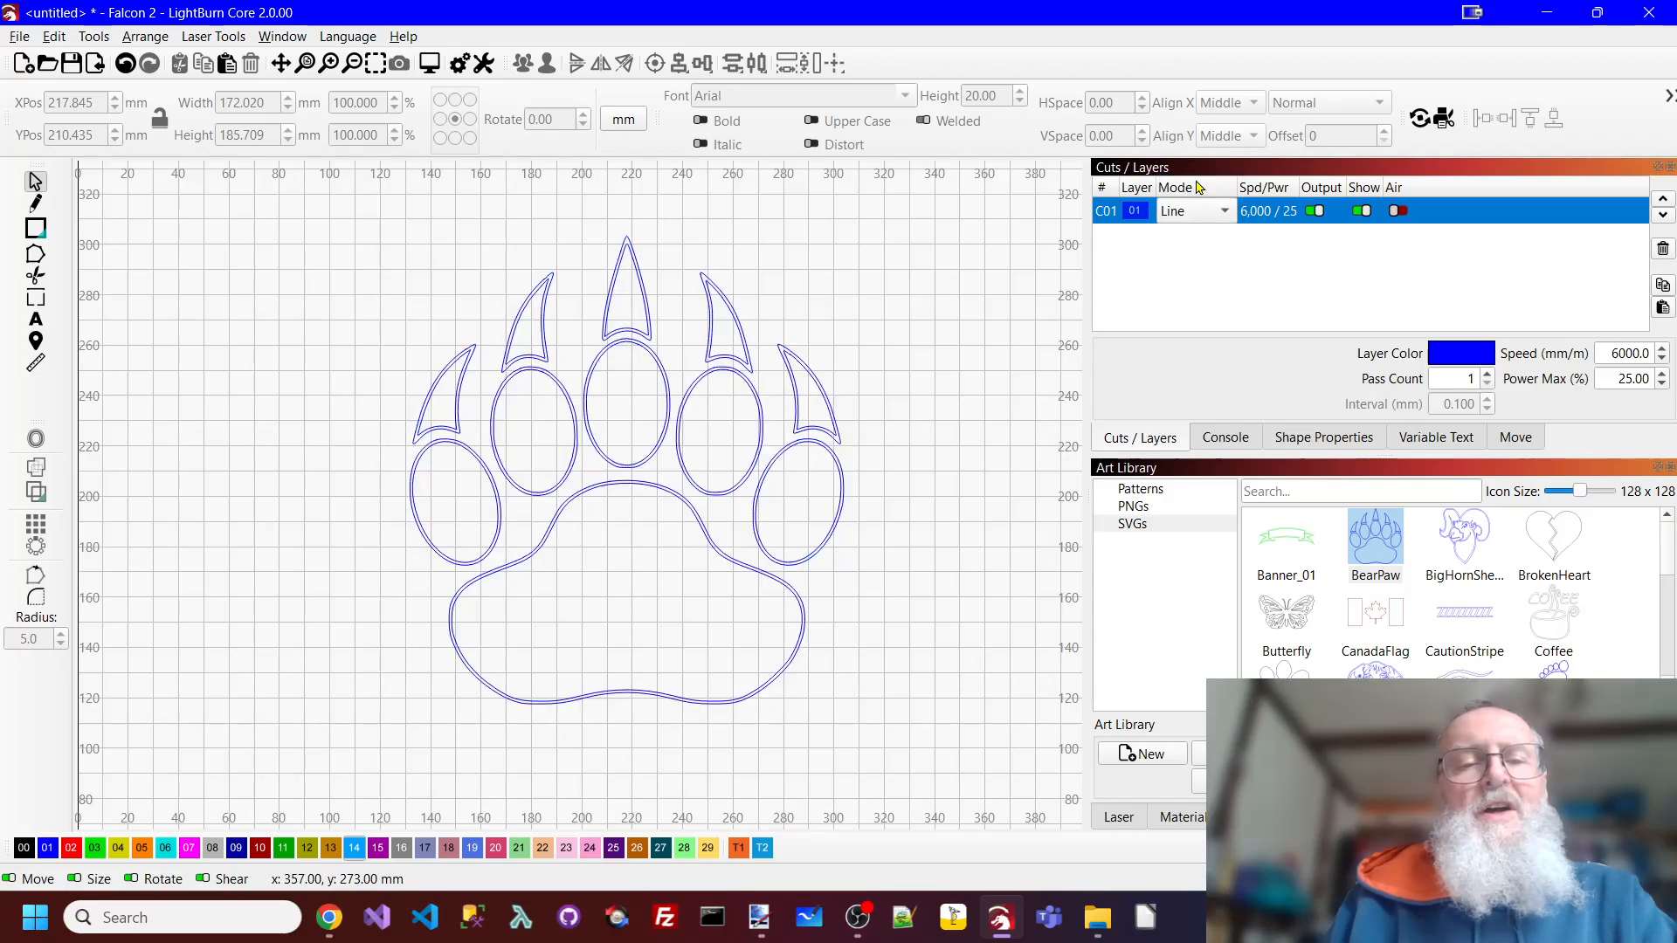
left_click(829, 411)
left_click(947, 359)
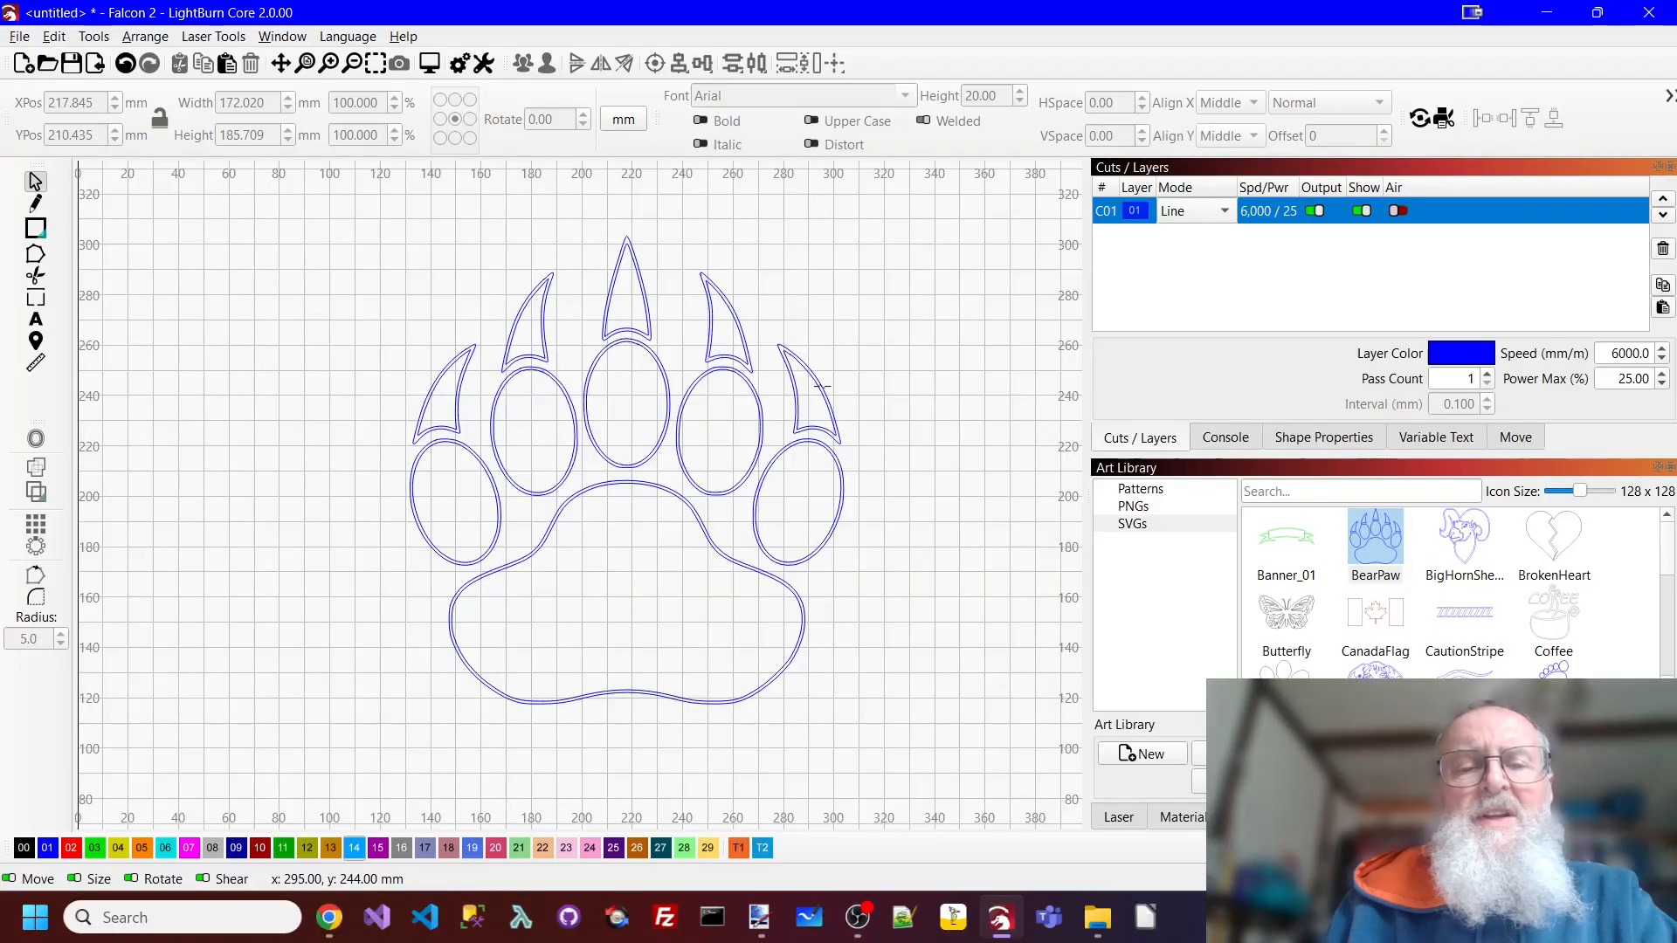
Create a rubber band outline around the whole bear paw on cut layer 14.
left_click(822, 385)
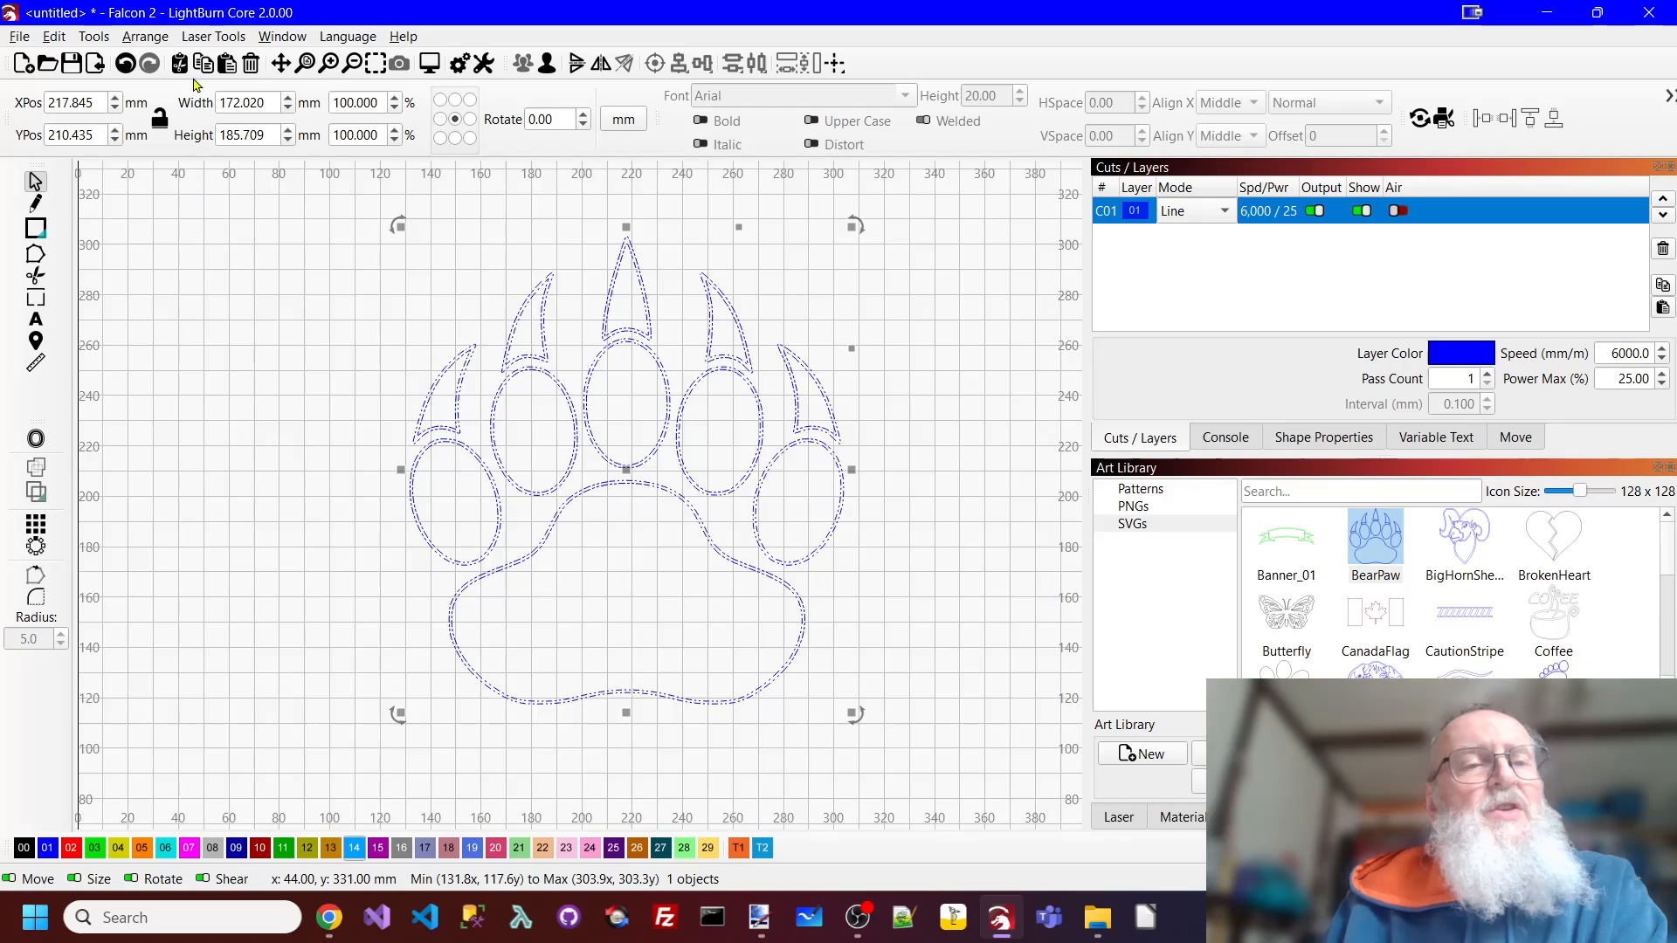
left_click(153, 42)
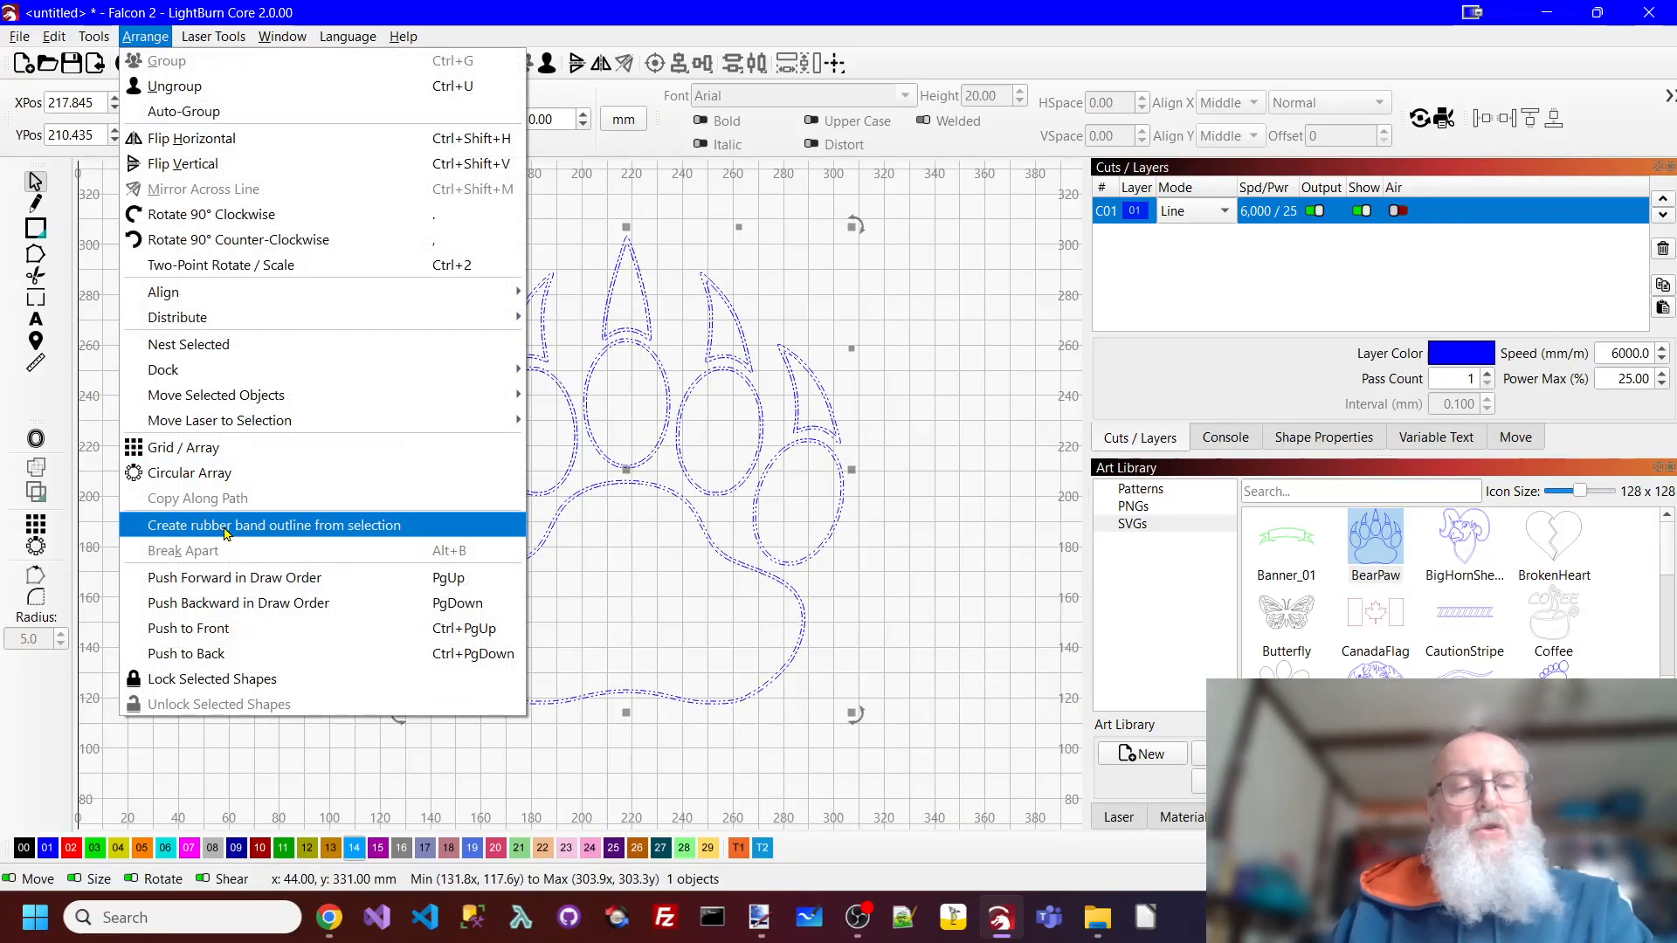
left_click(228, 534)
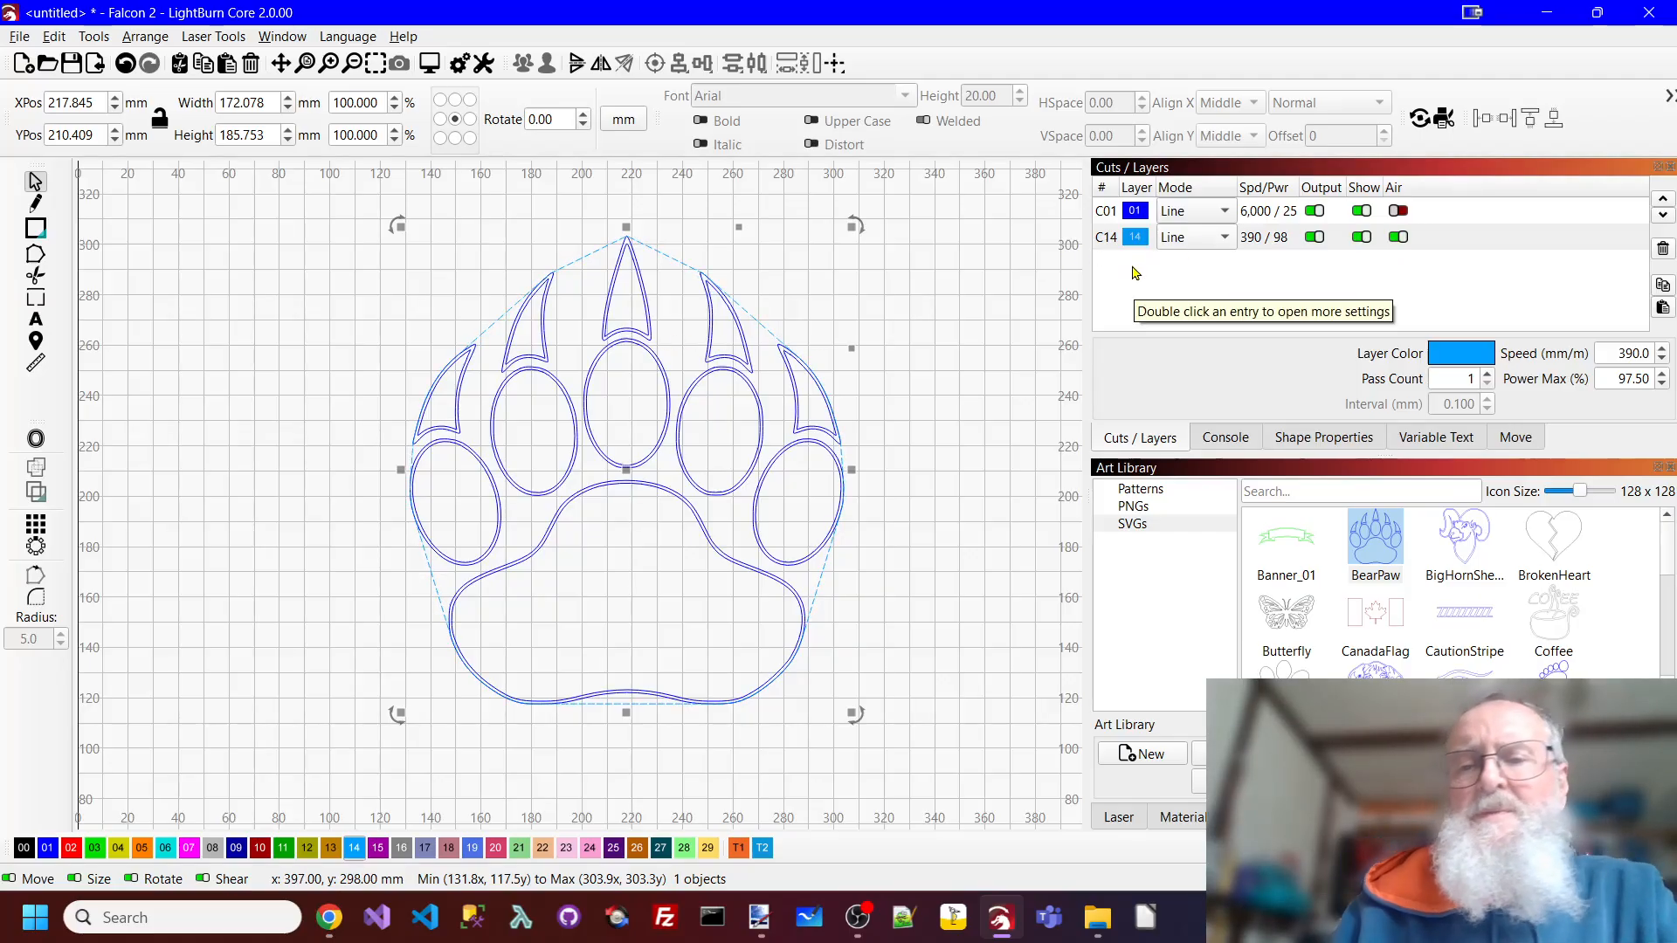
left_click(797, 337)
Examine how closely the rubber band outline follows the claw tips and the outer edges of the paw.
scroll(718, 356, "up", 3)
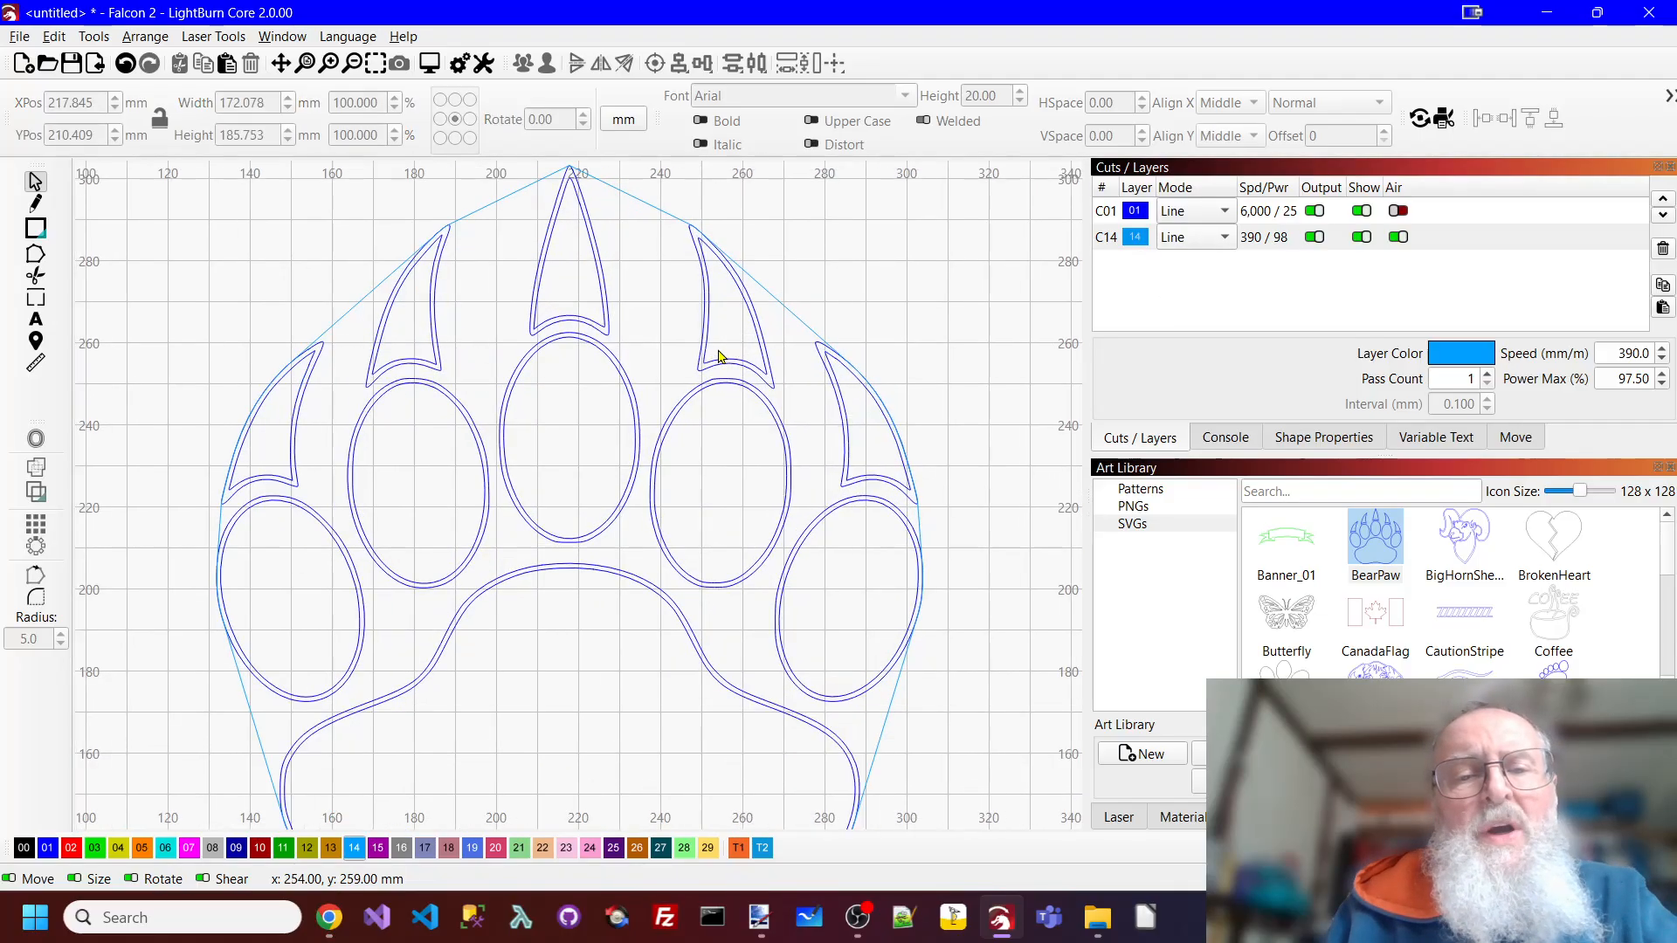
scroll(740, 273, "up", 4)
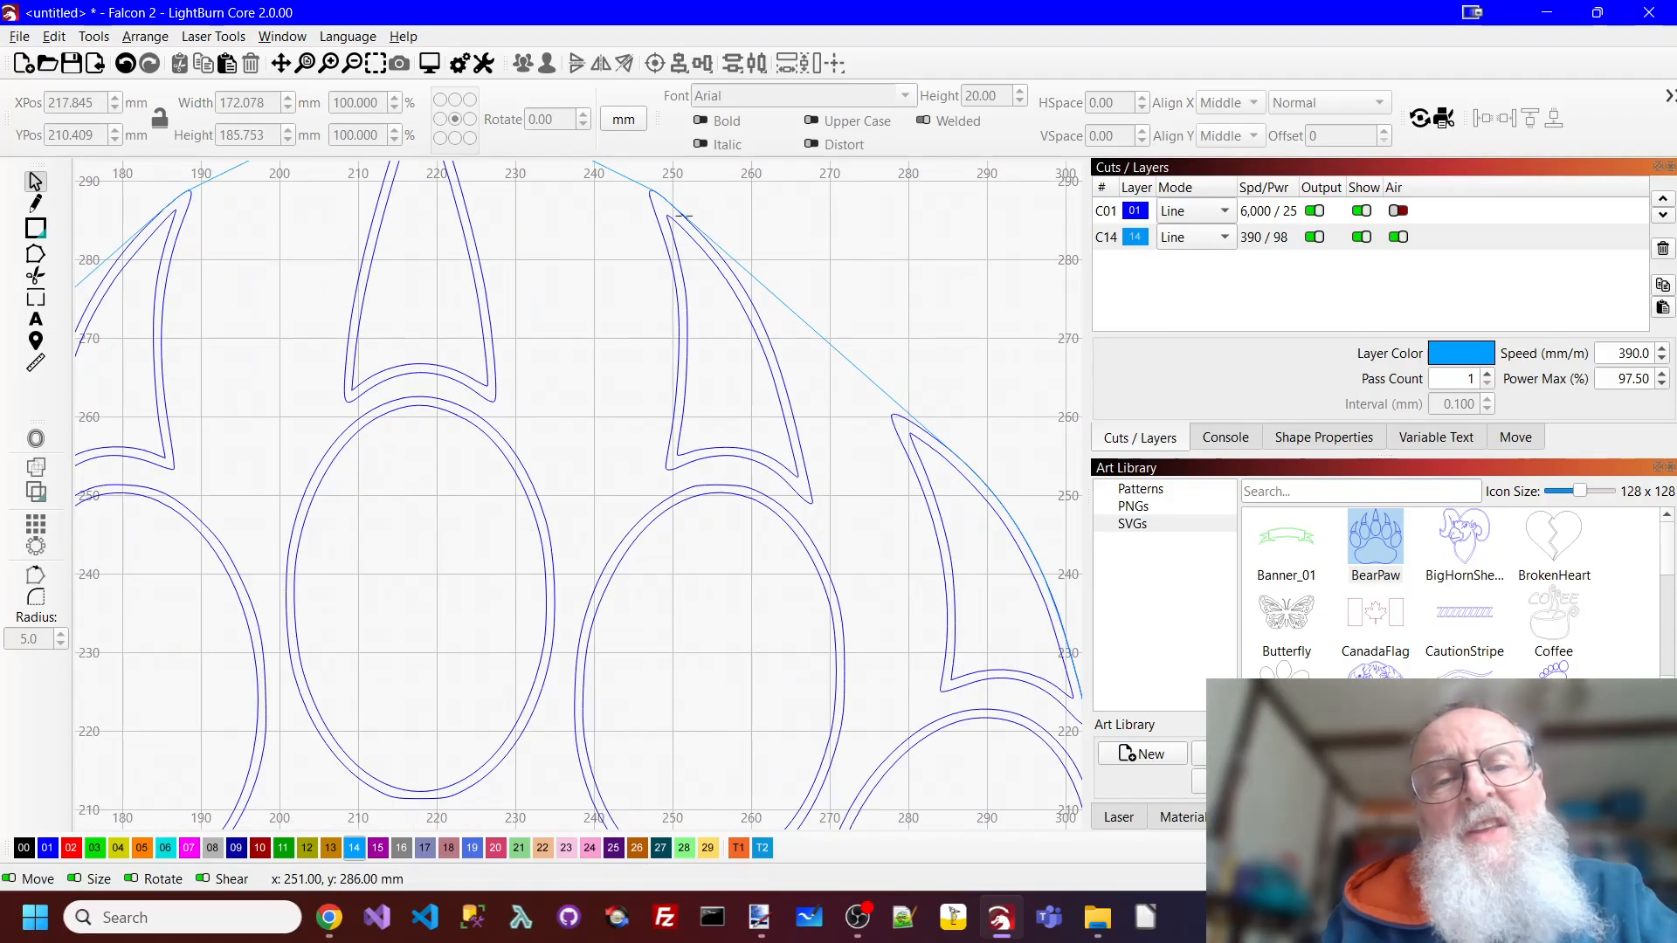
scroll(994, 472, "down", 3)
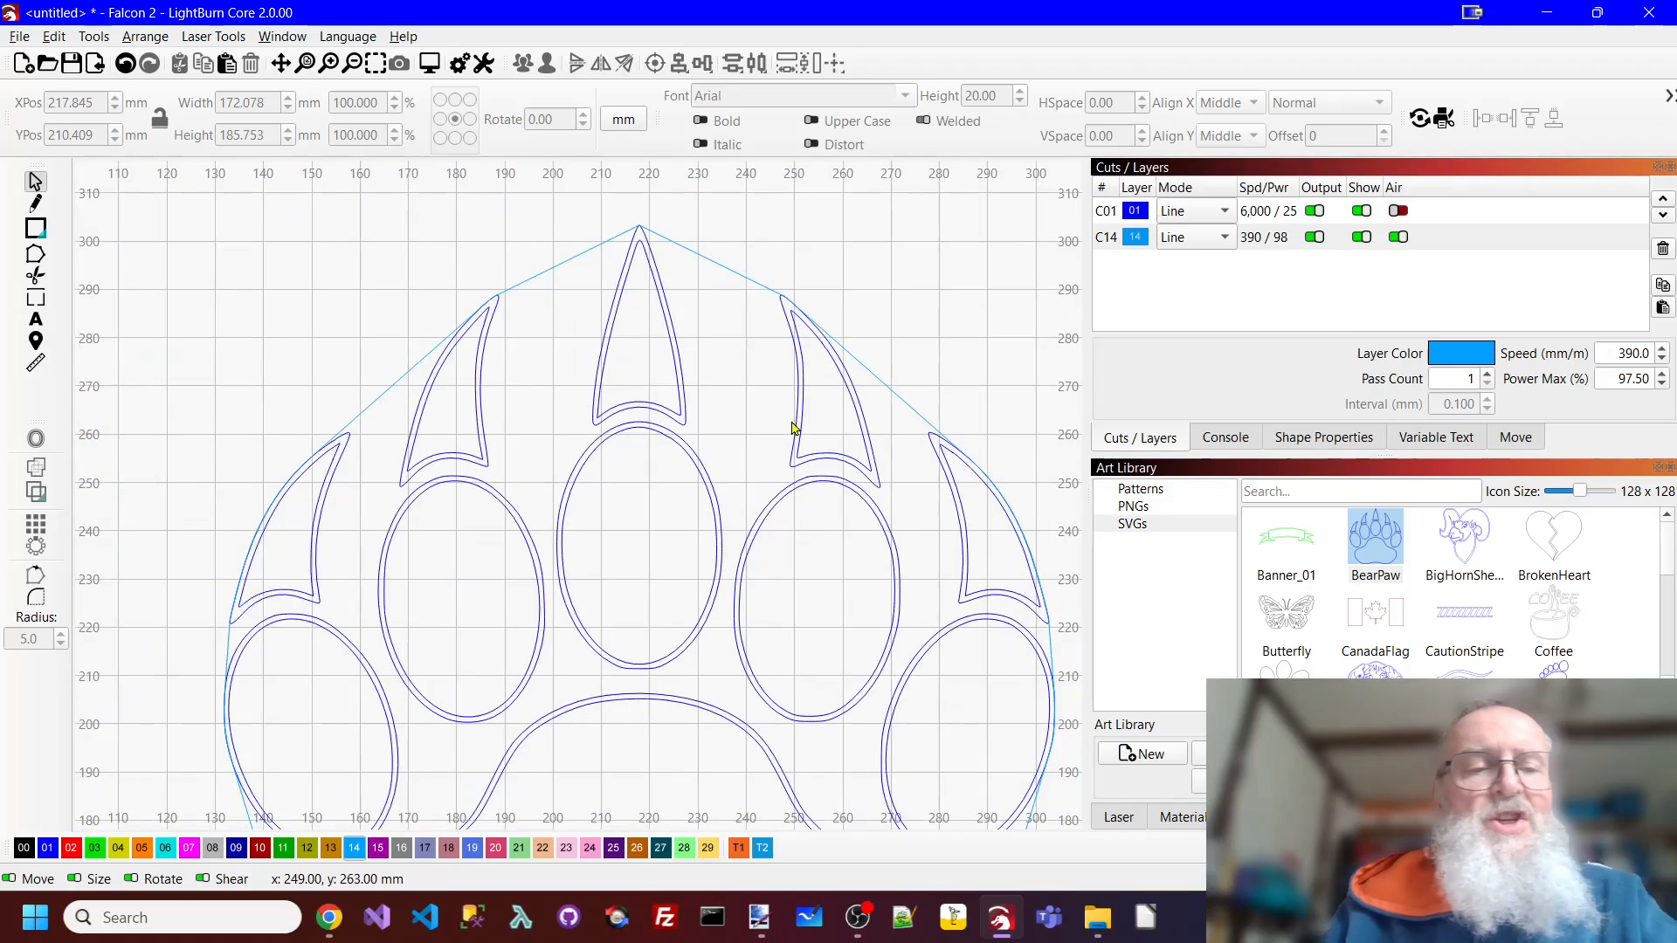
scroll(261, 569, "down", 2)
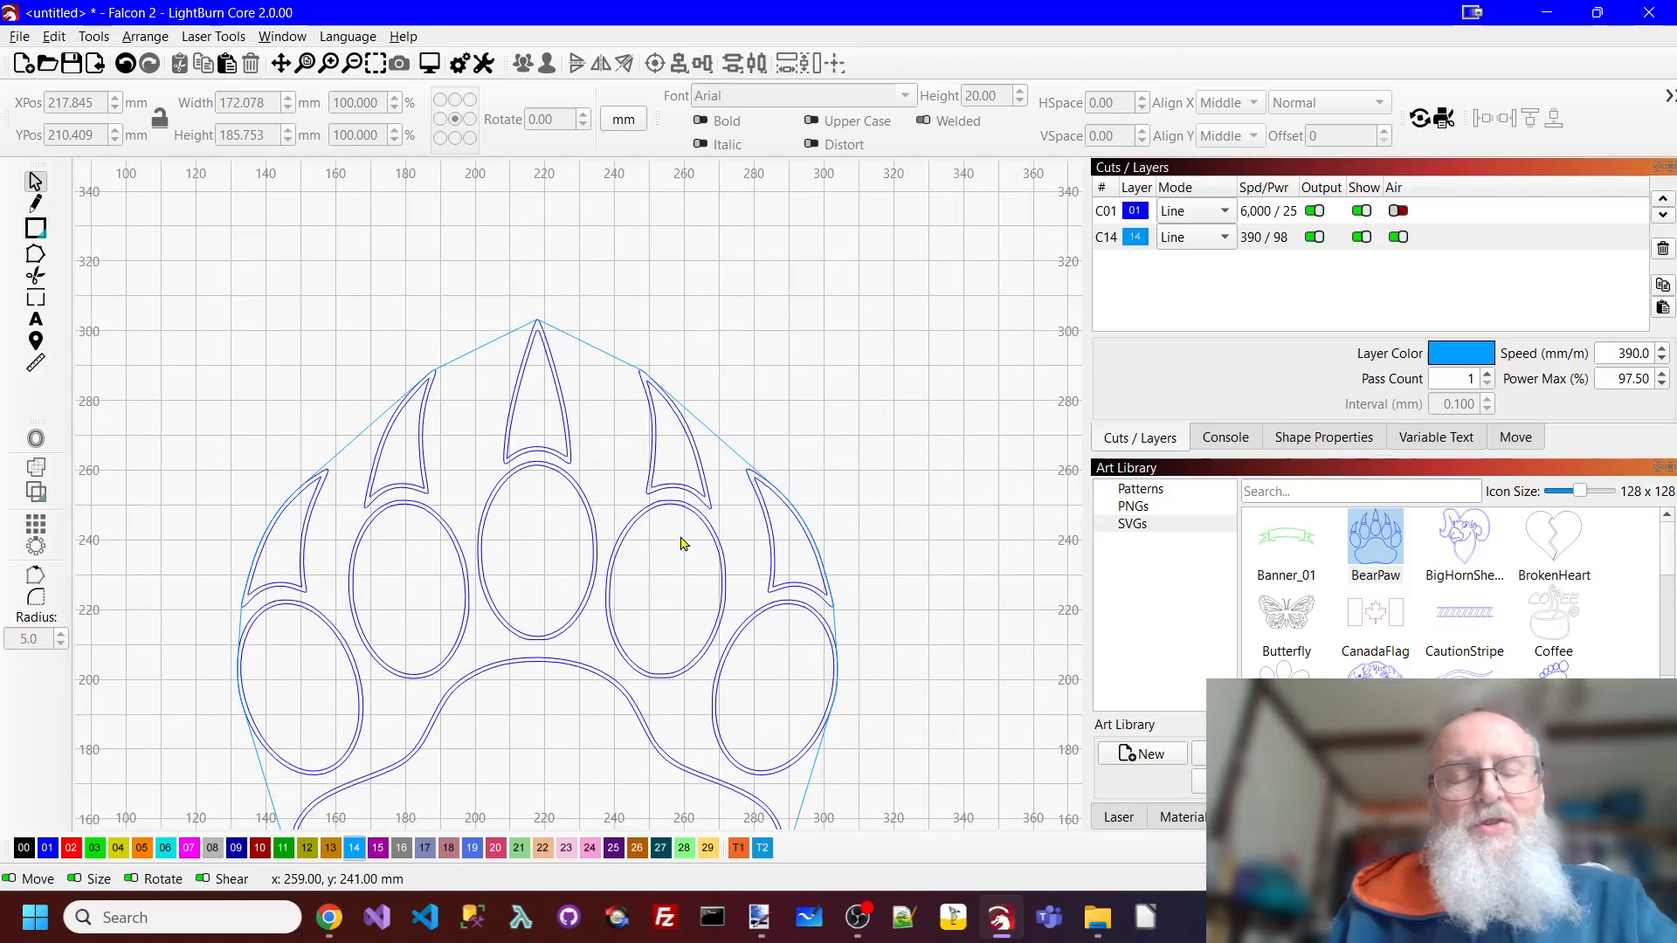
left_click(281, 63)
scroll(700, 344, "down", 2)
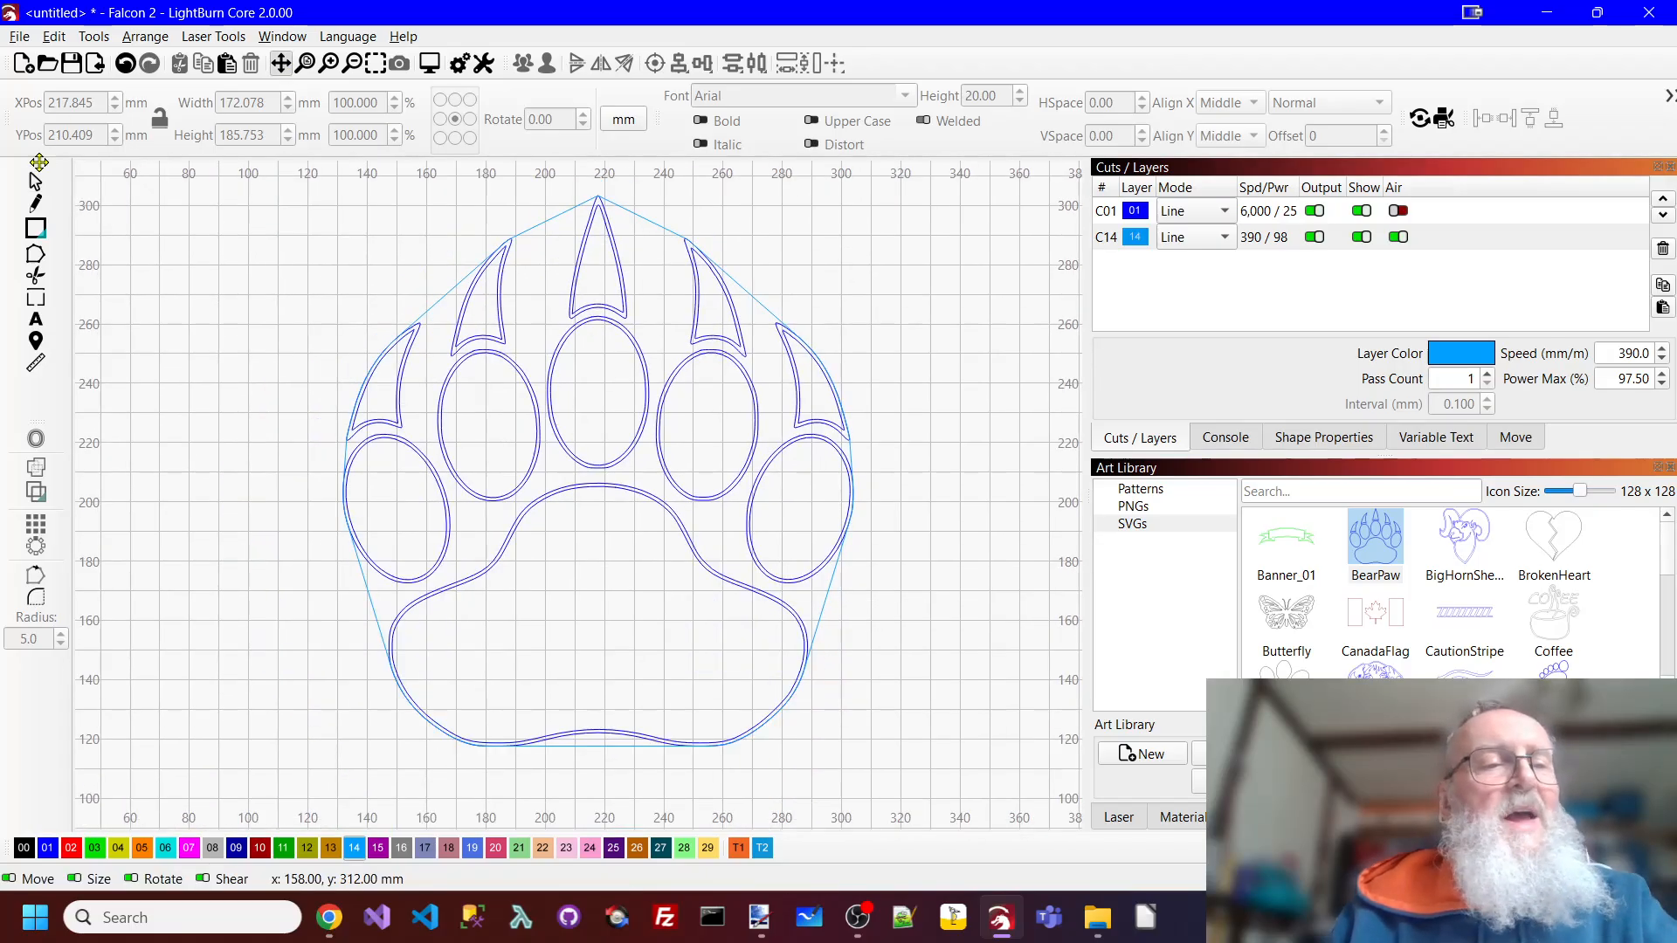
left_click(35, 181)
scroll(761, 269, "down", 1)
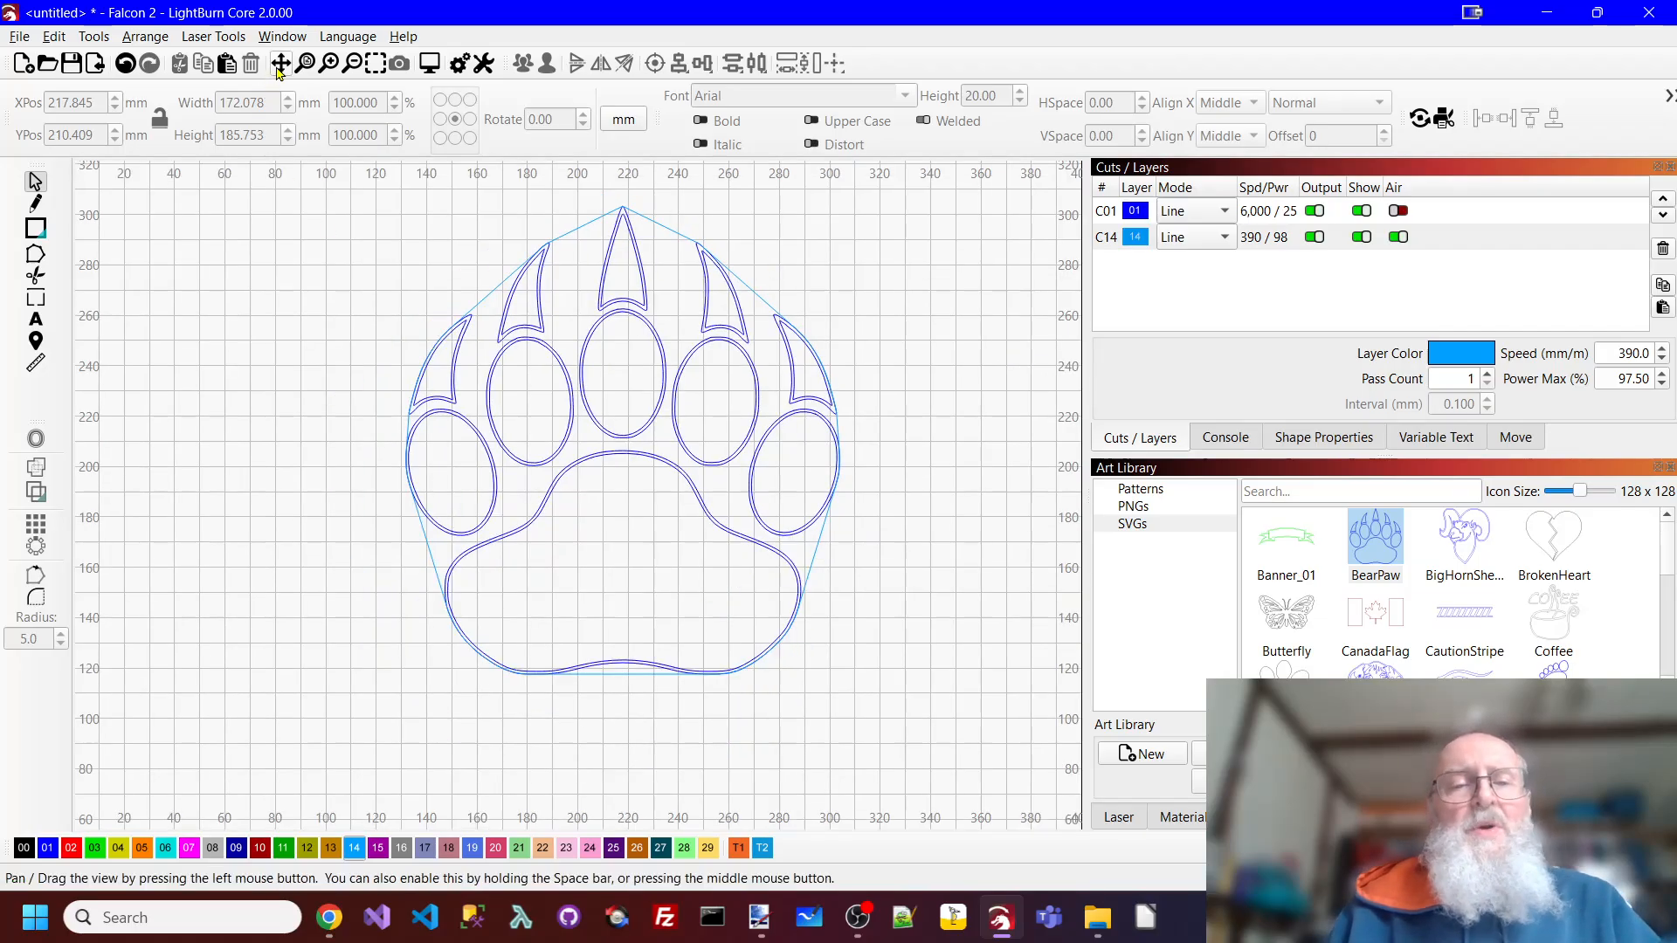
Offset the rubber band outline outward by 5 mm with the Corner style, deleting the original outline.
left_click(575, 230)
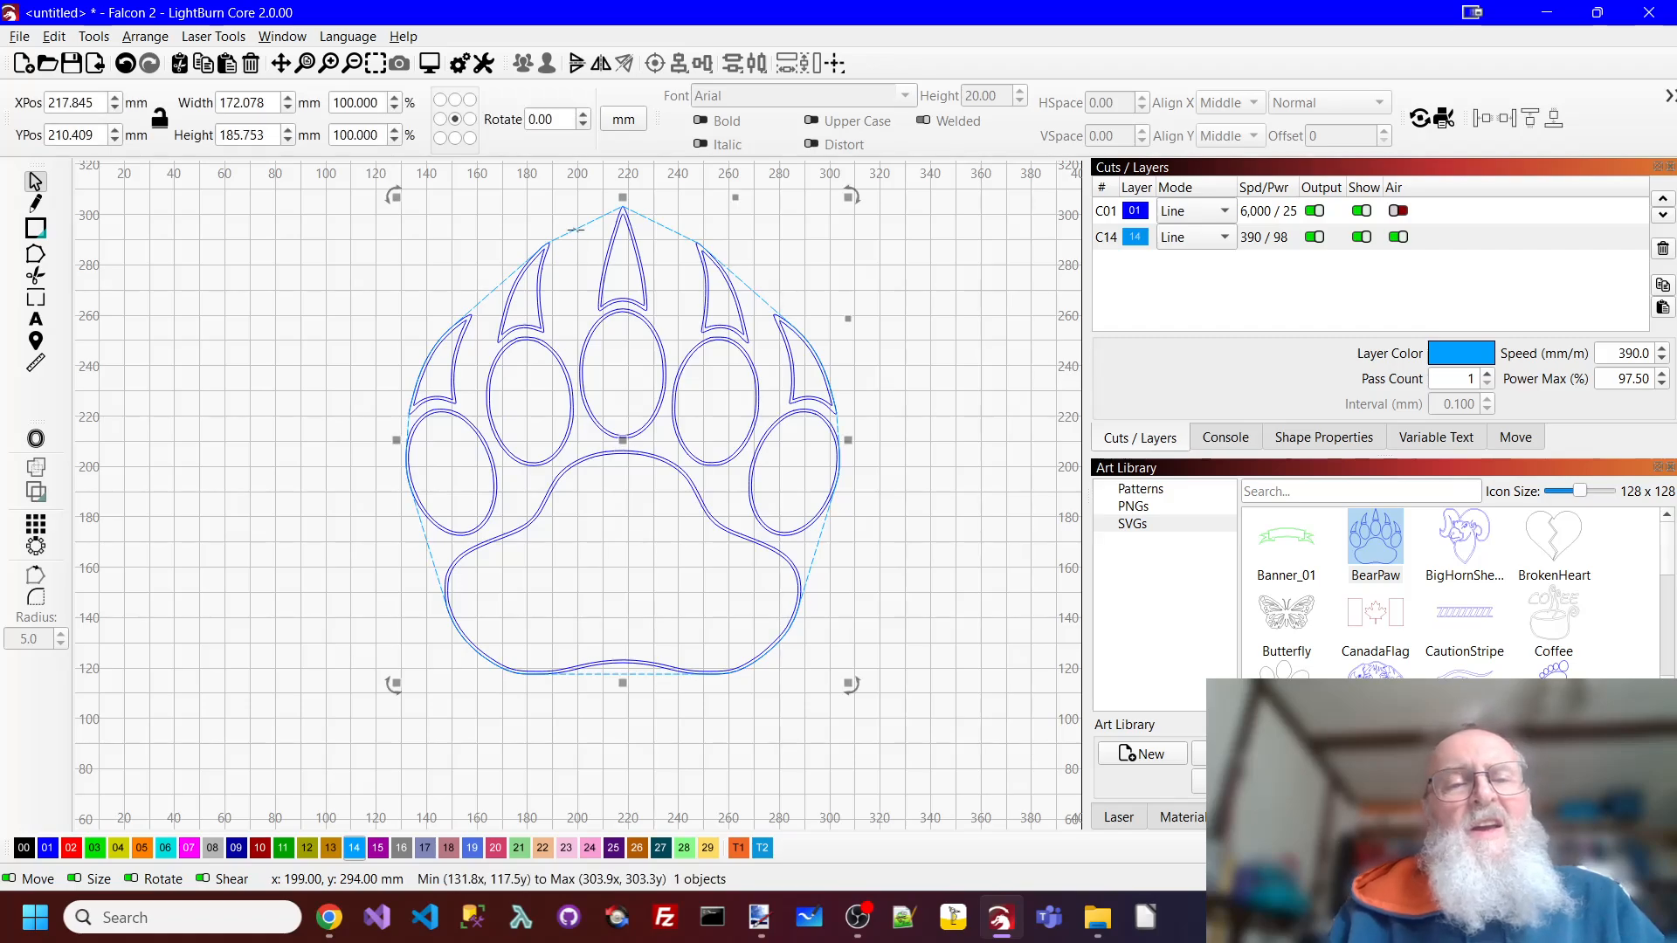
left_click(34, 445)
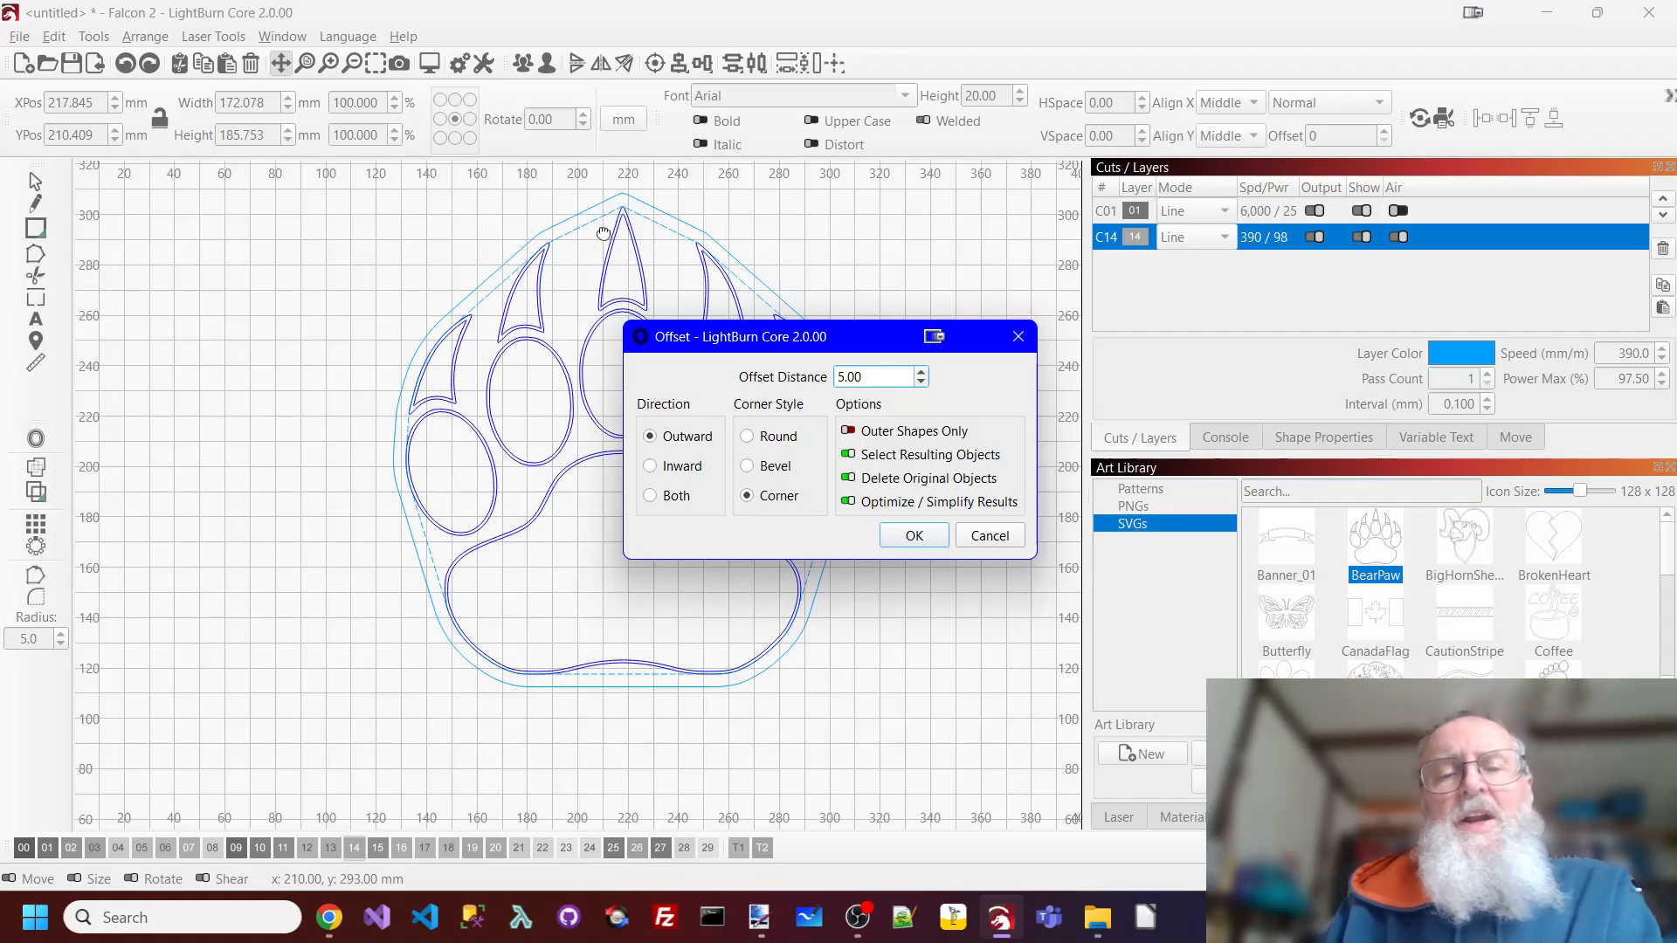
left_click(915, 537)
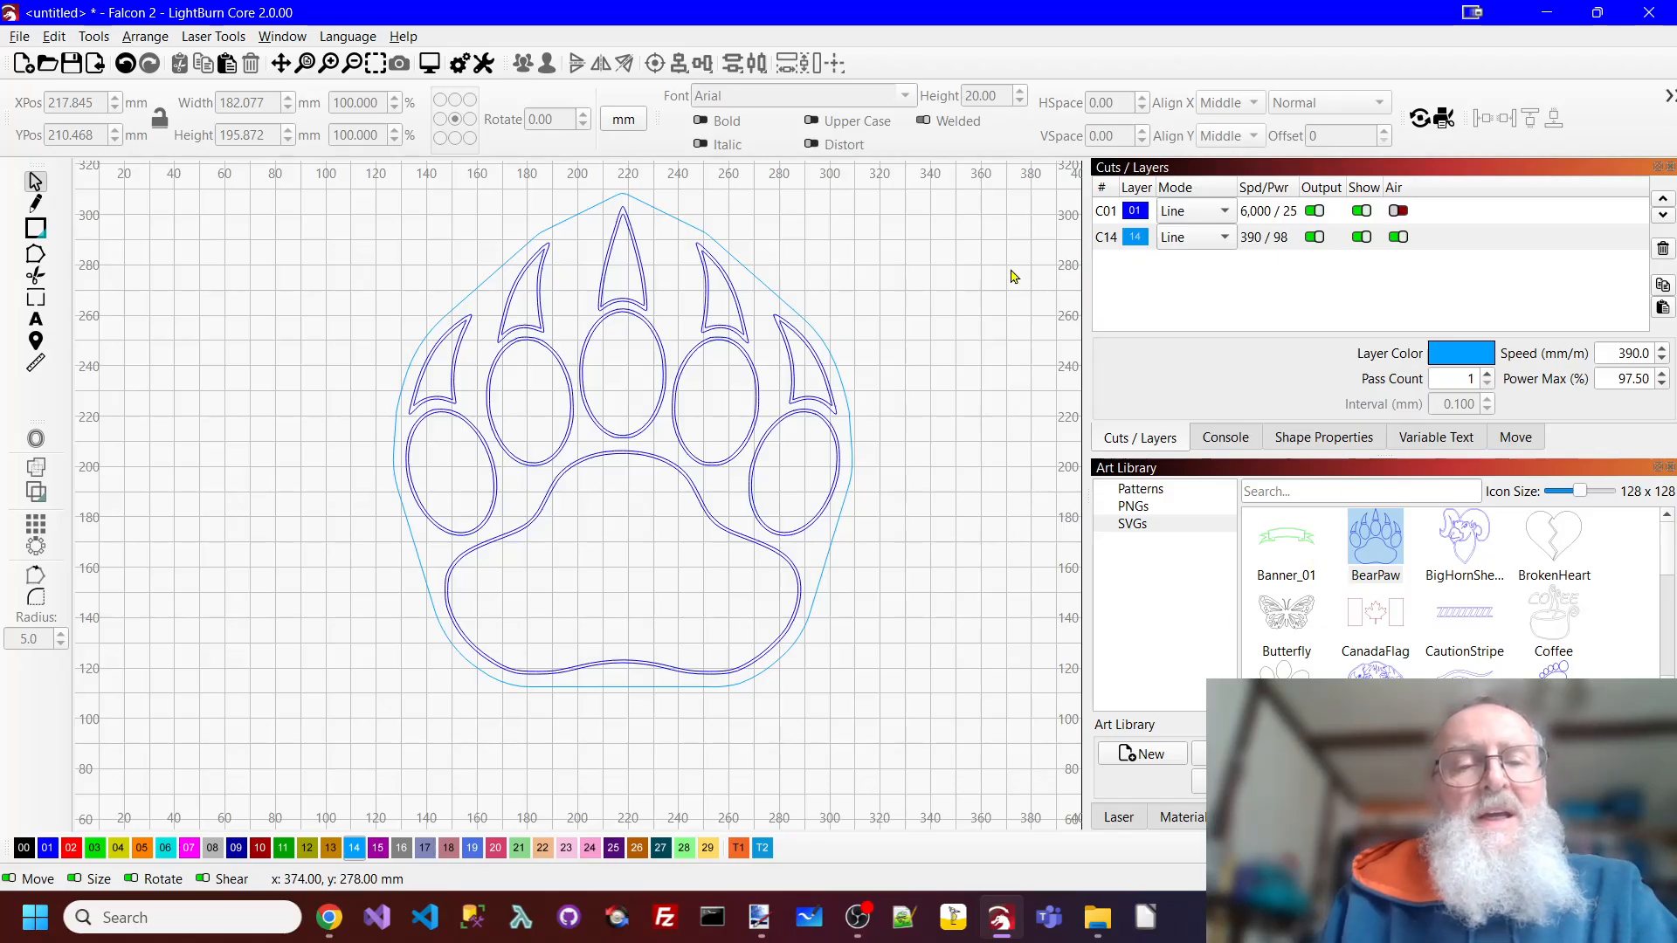
Offset the paw artwork inward by 2 mm with Outer Shapes Only enabled and Delete Original Objects disabled.
left_click(637, 260)
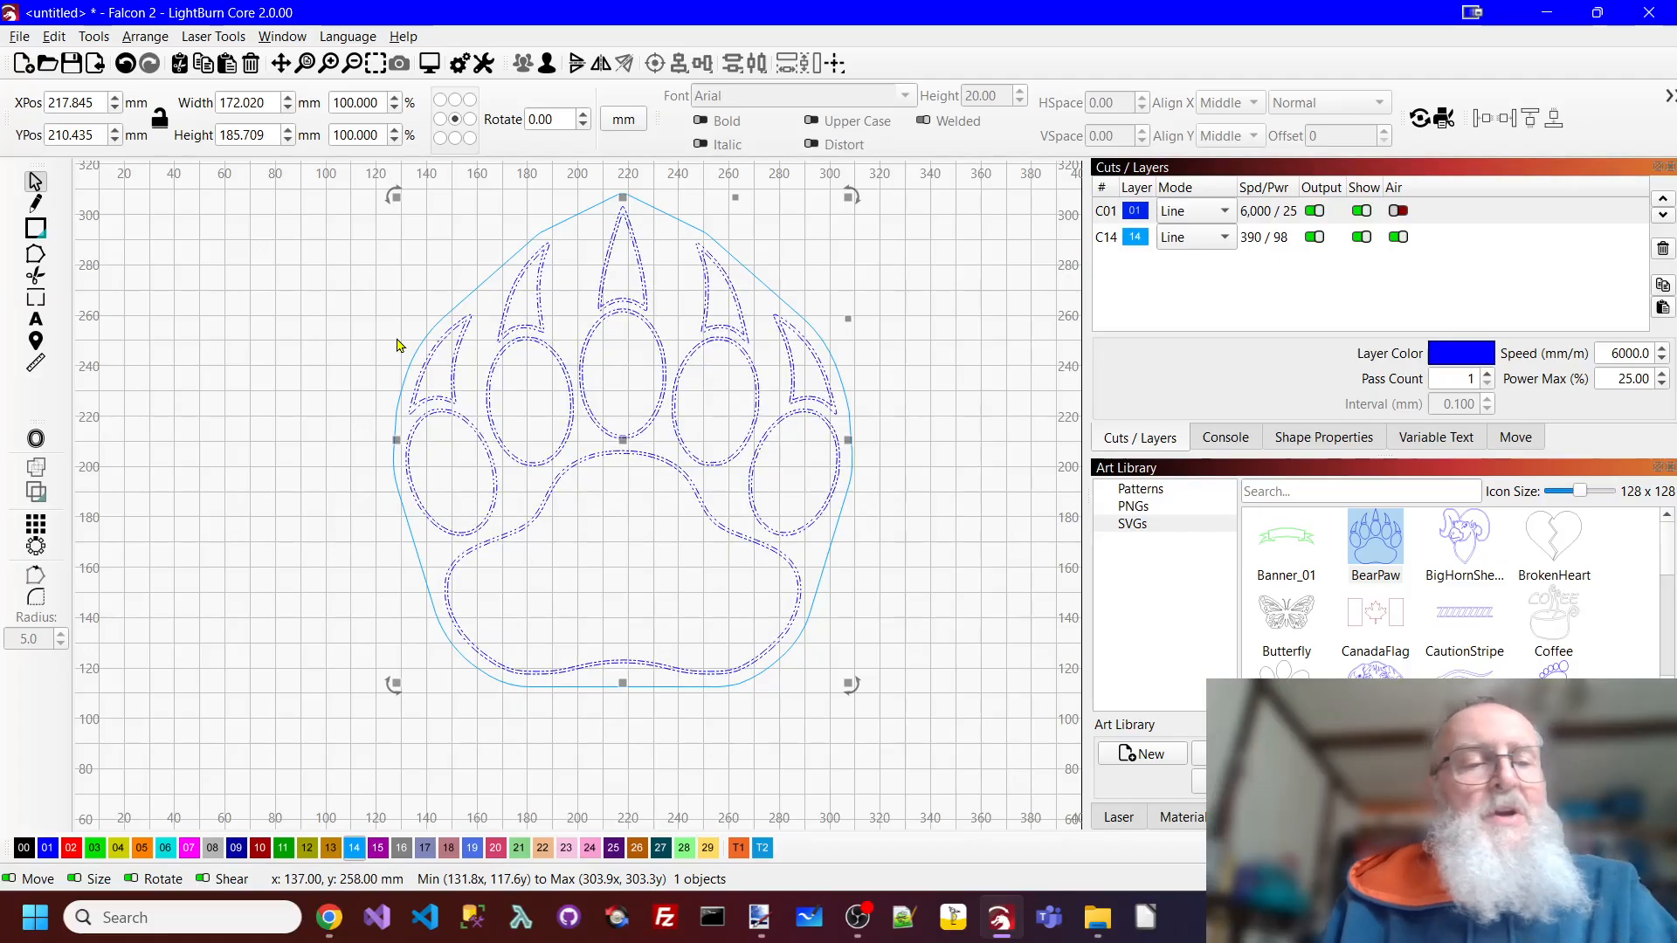
left_click(36, 438)
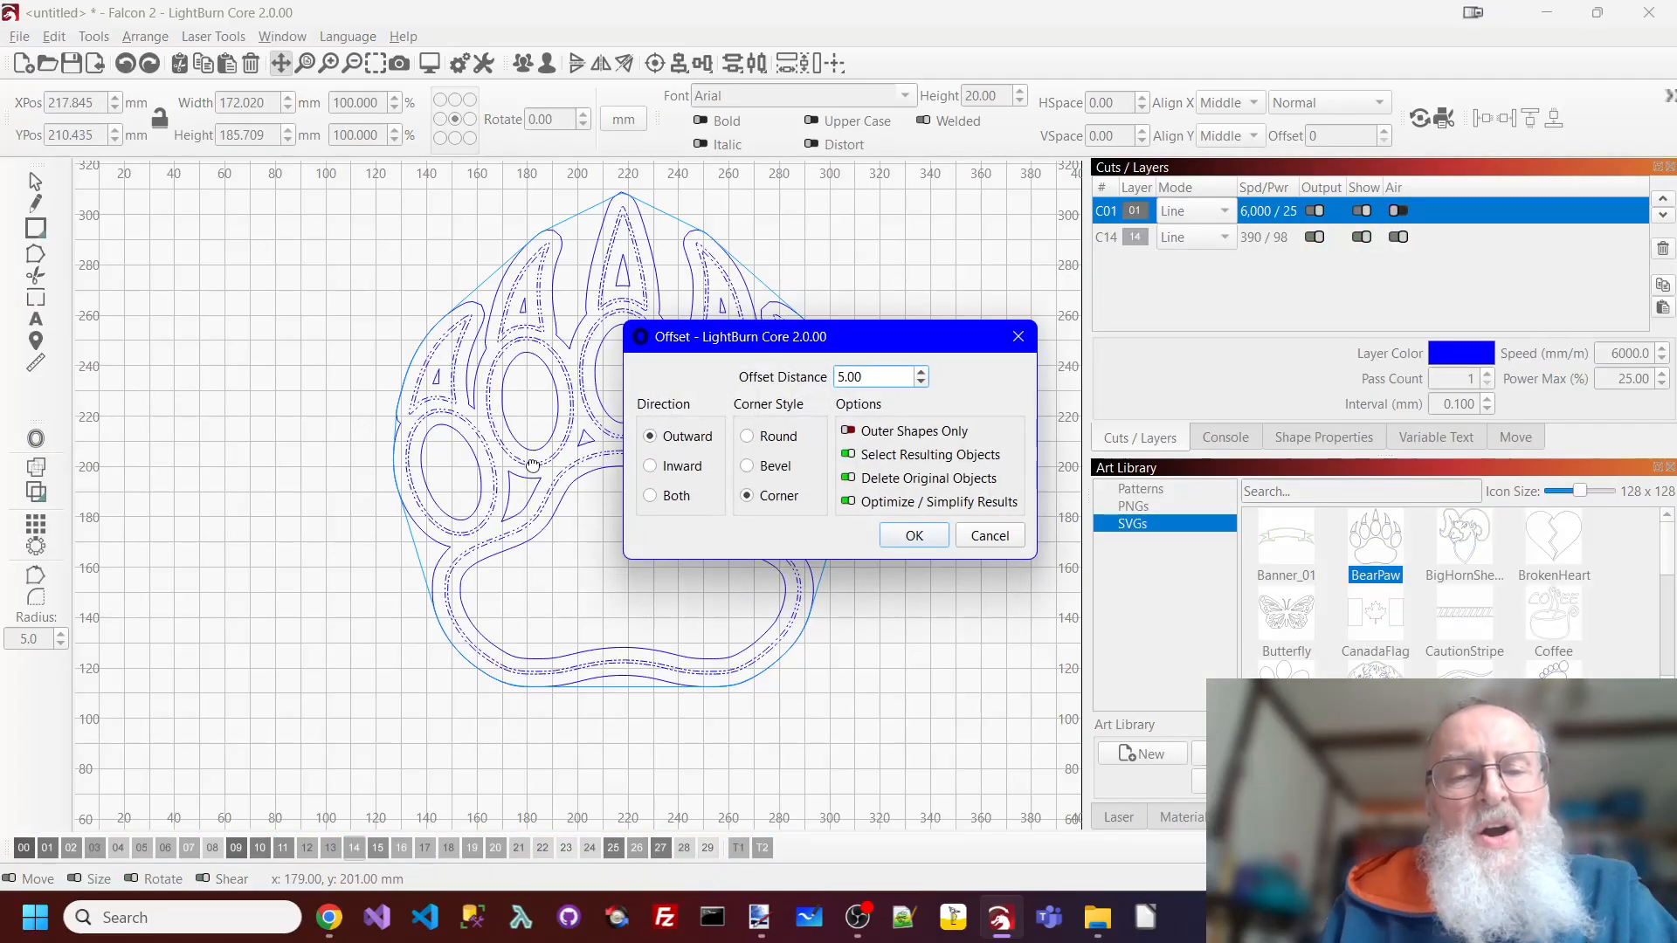
left_click(651, 465)
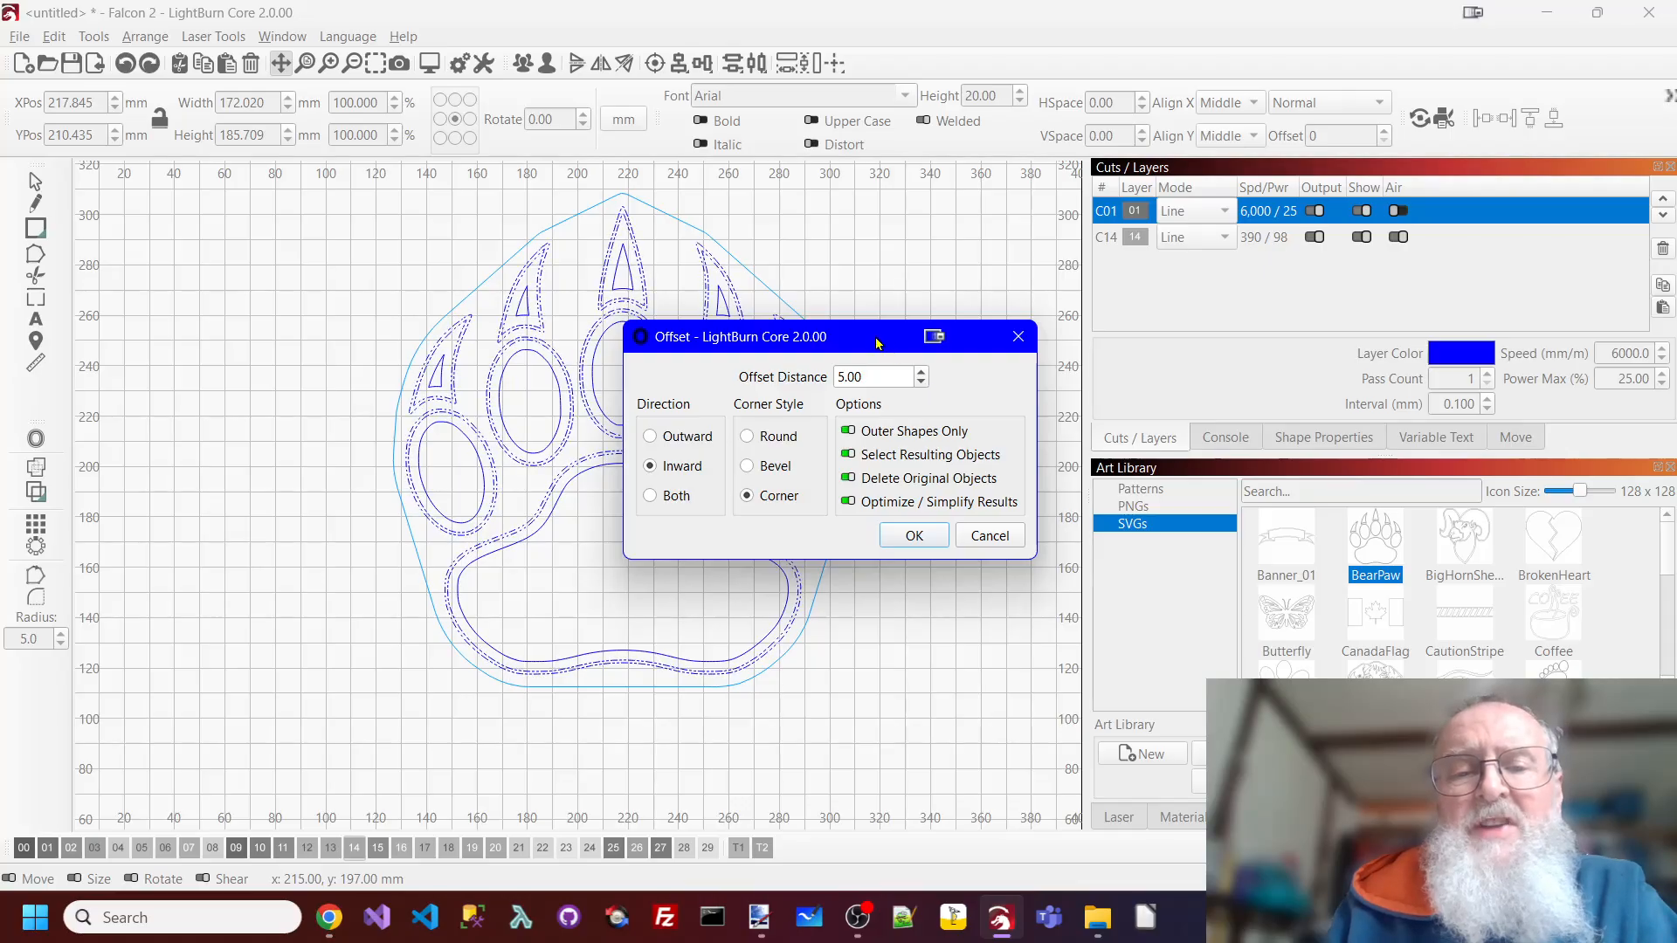
left_click_drag(877, 343, 1062, 292)
scroll(648, 315, "up", 5)
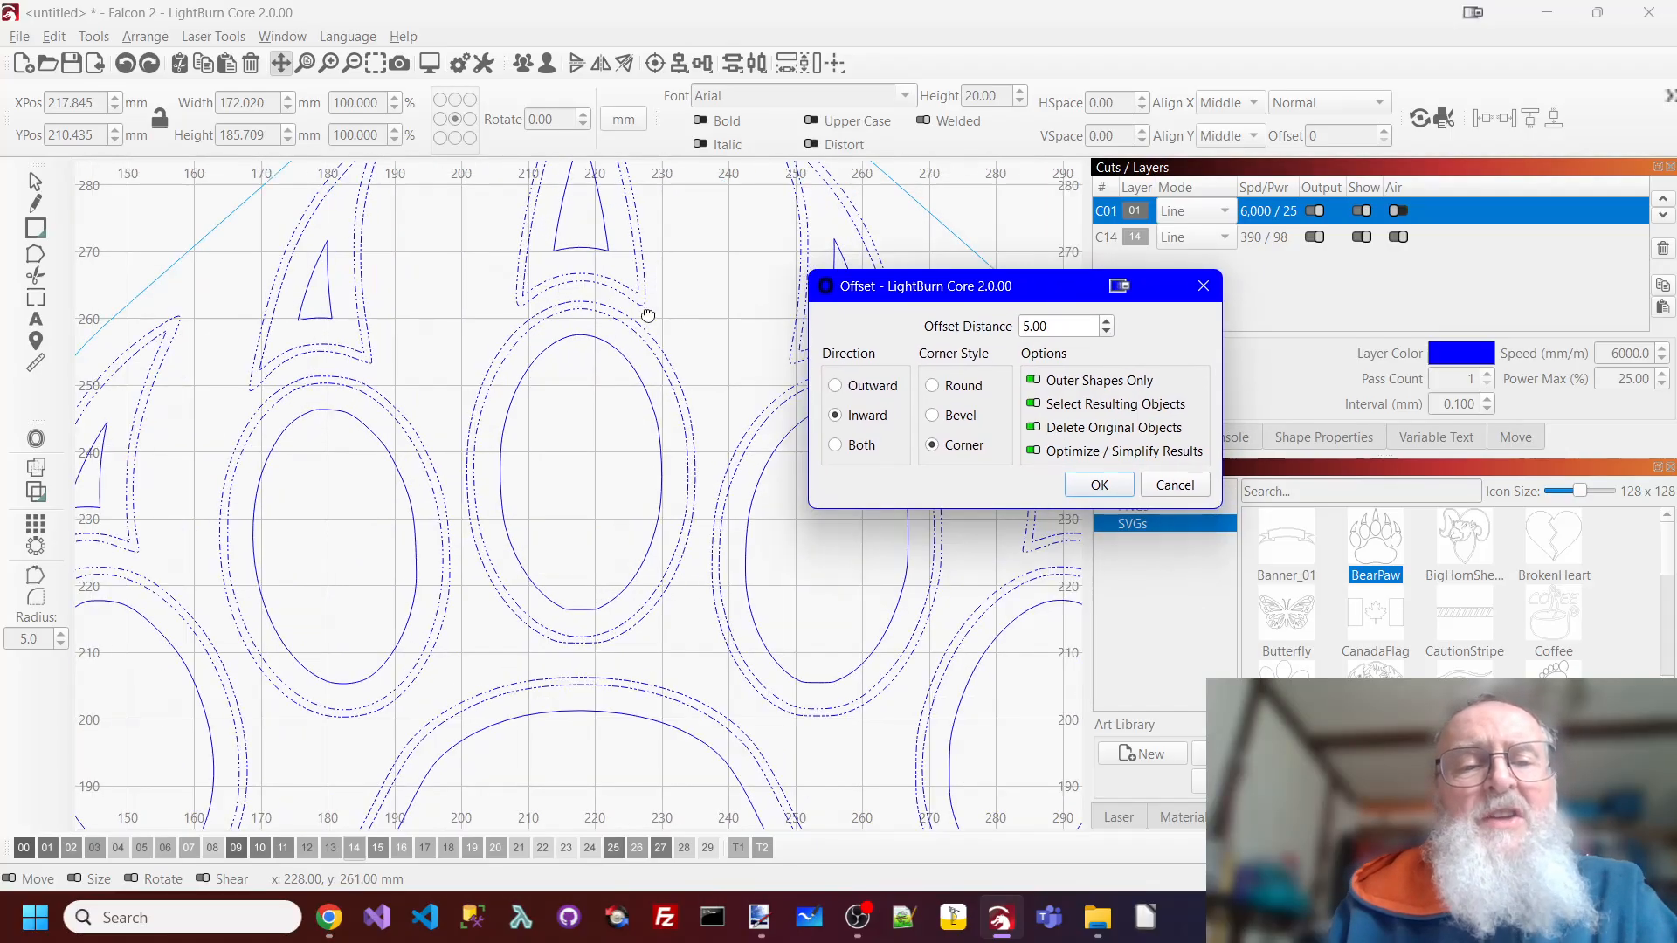
left_click(1102, 335)
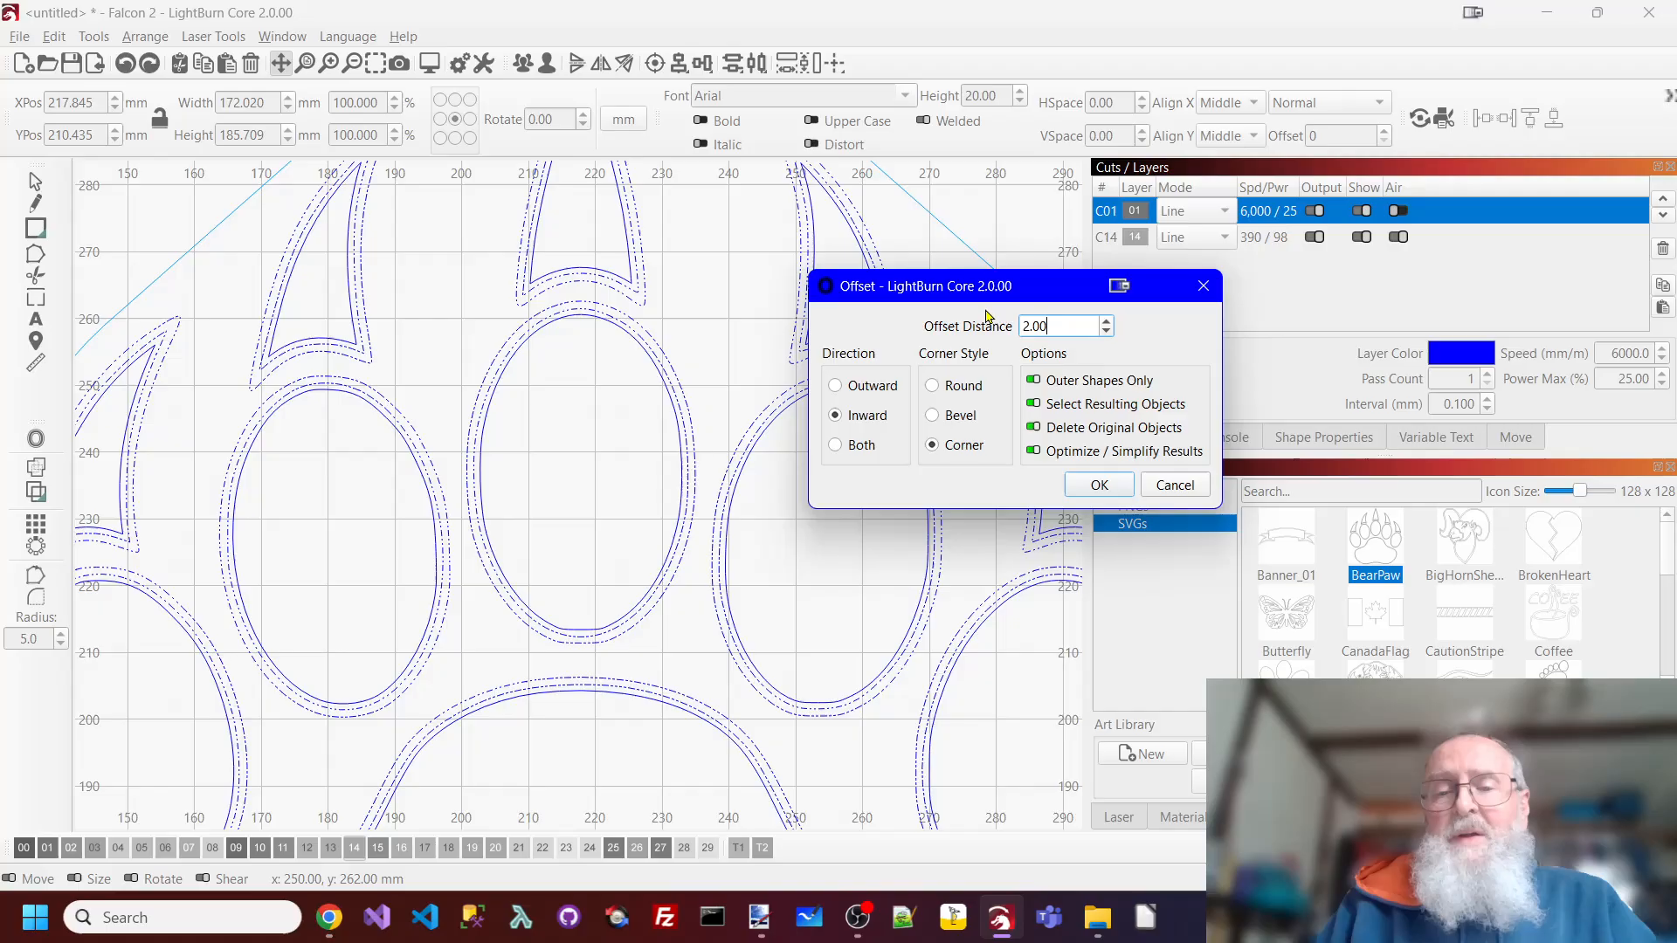
left_click(1034, 428)
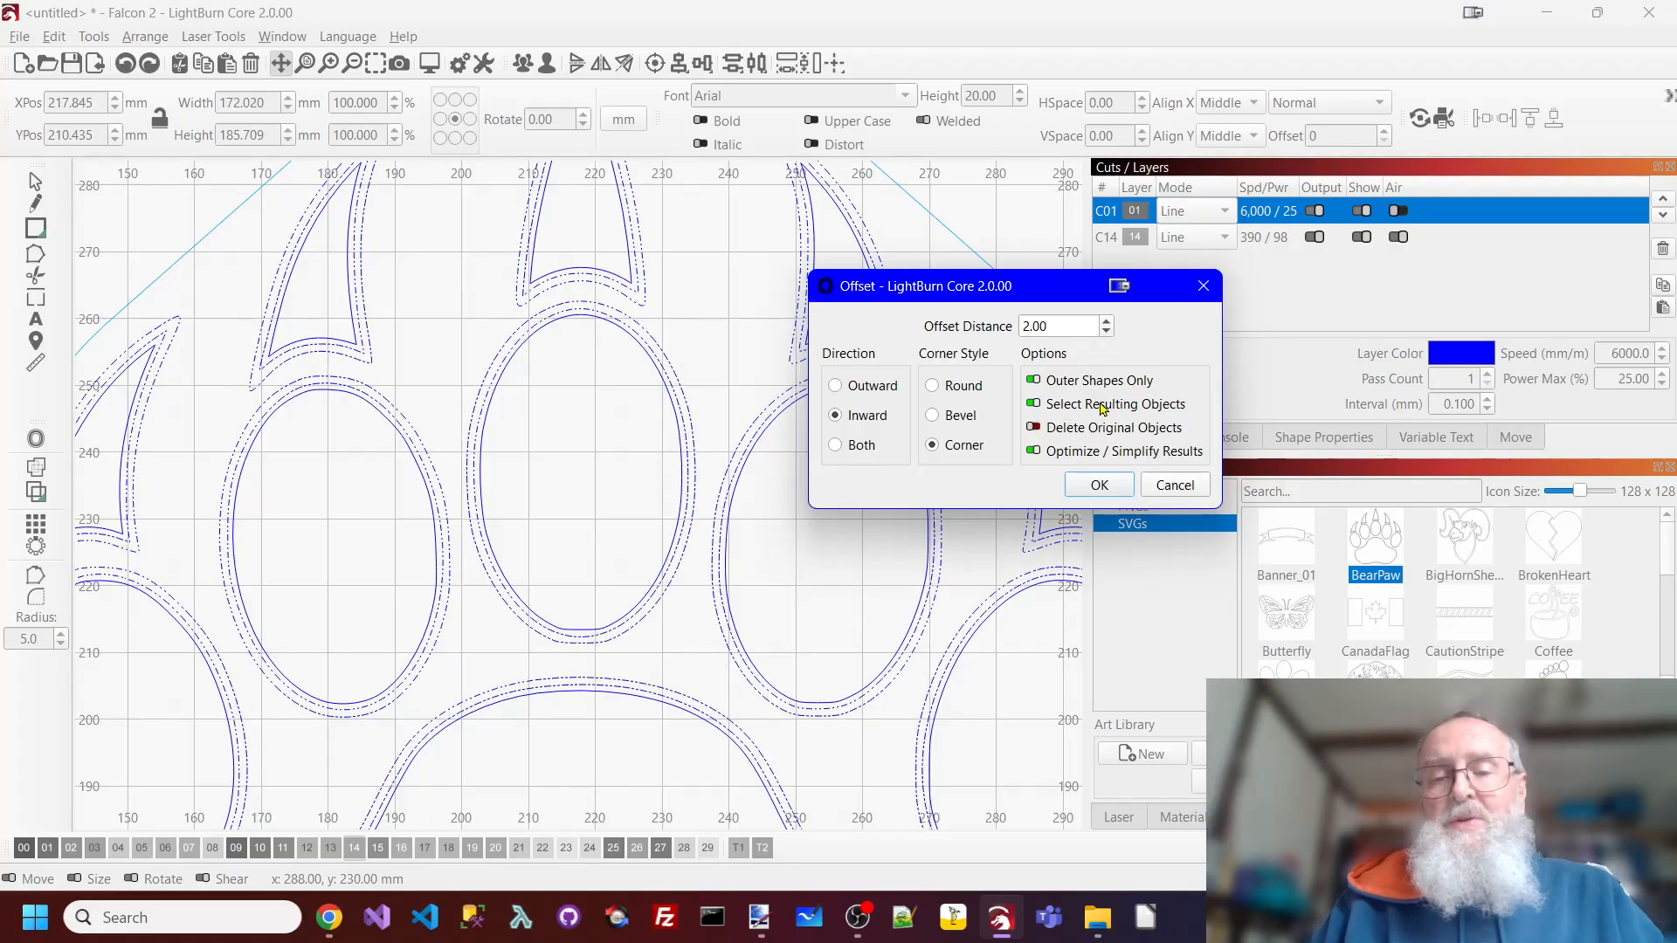
left_click(1099, 487)
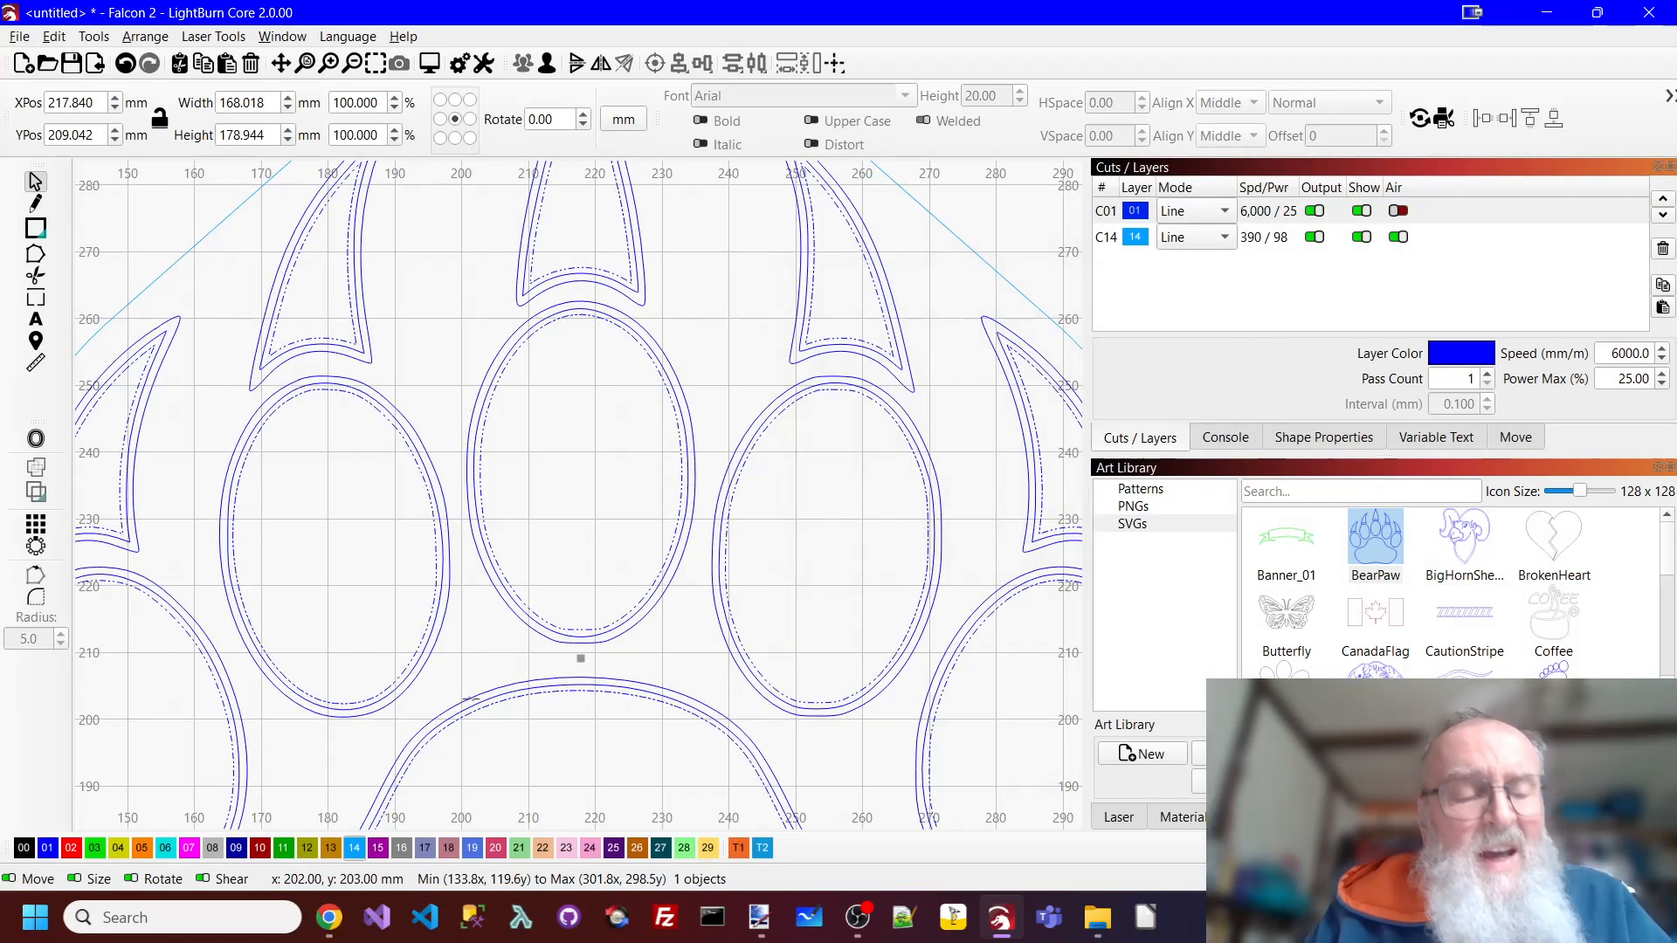
Assign the new inward offset shapes to cut layer 14.
left_click(353, 849)
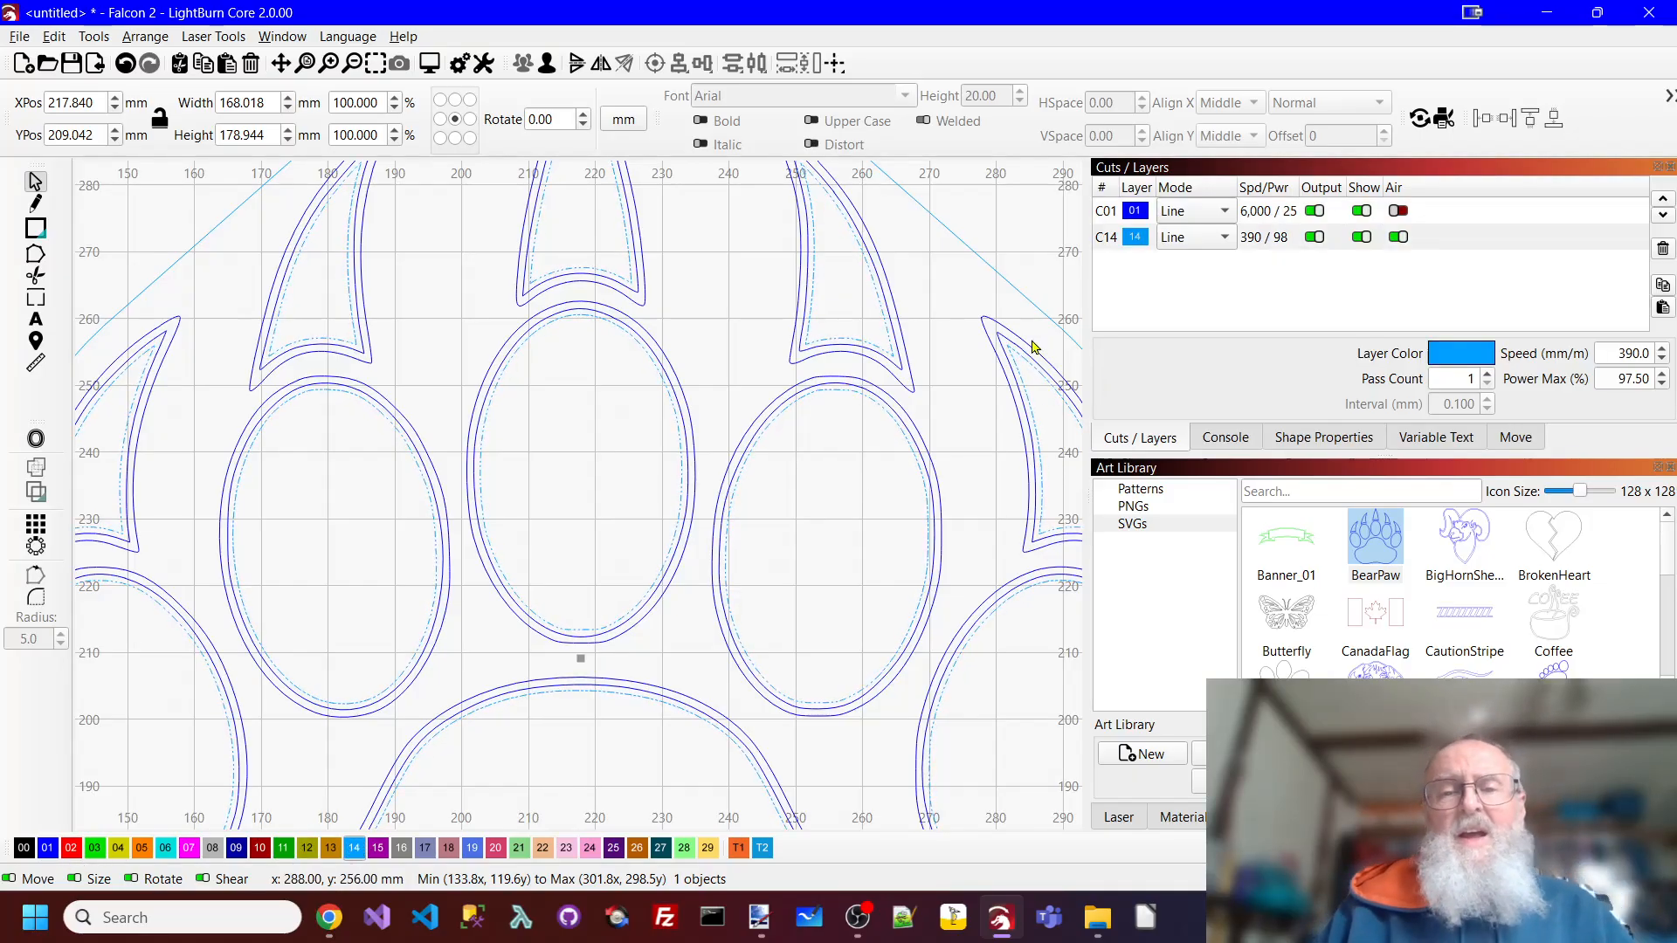
scroll(917, 329, "down", 3)
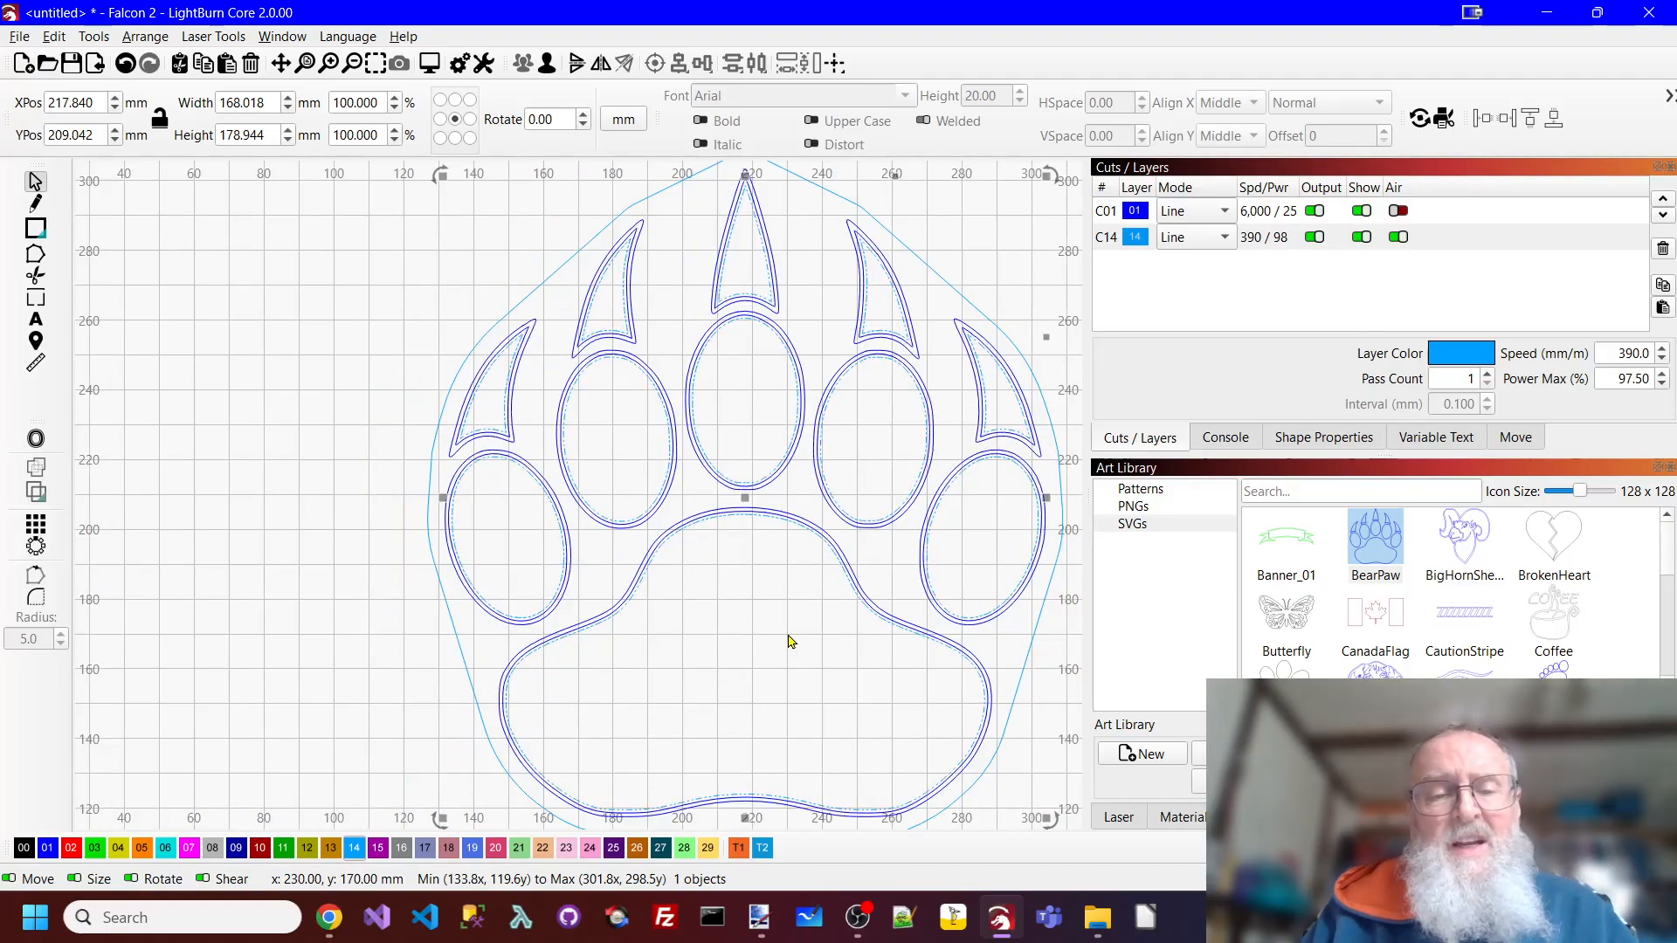
left_click(778, 617)
scroll(781, 621, "up", 3)
scroll(804, 624, "up", 2)
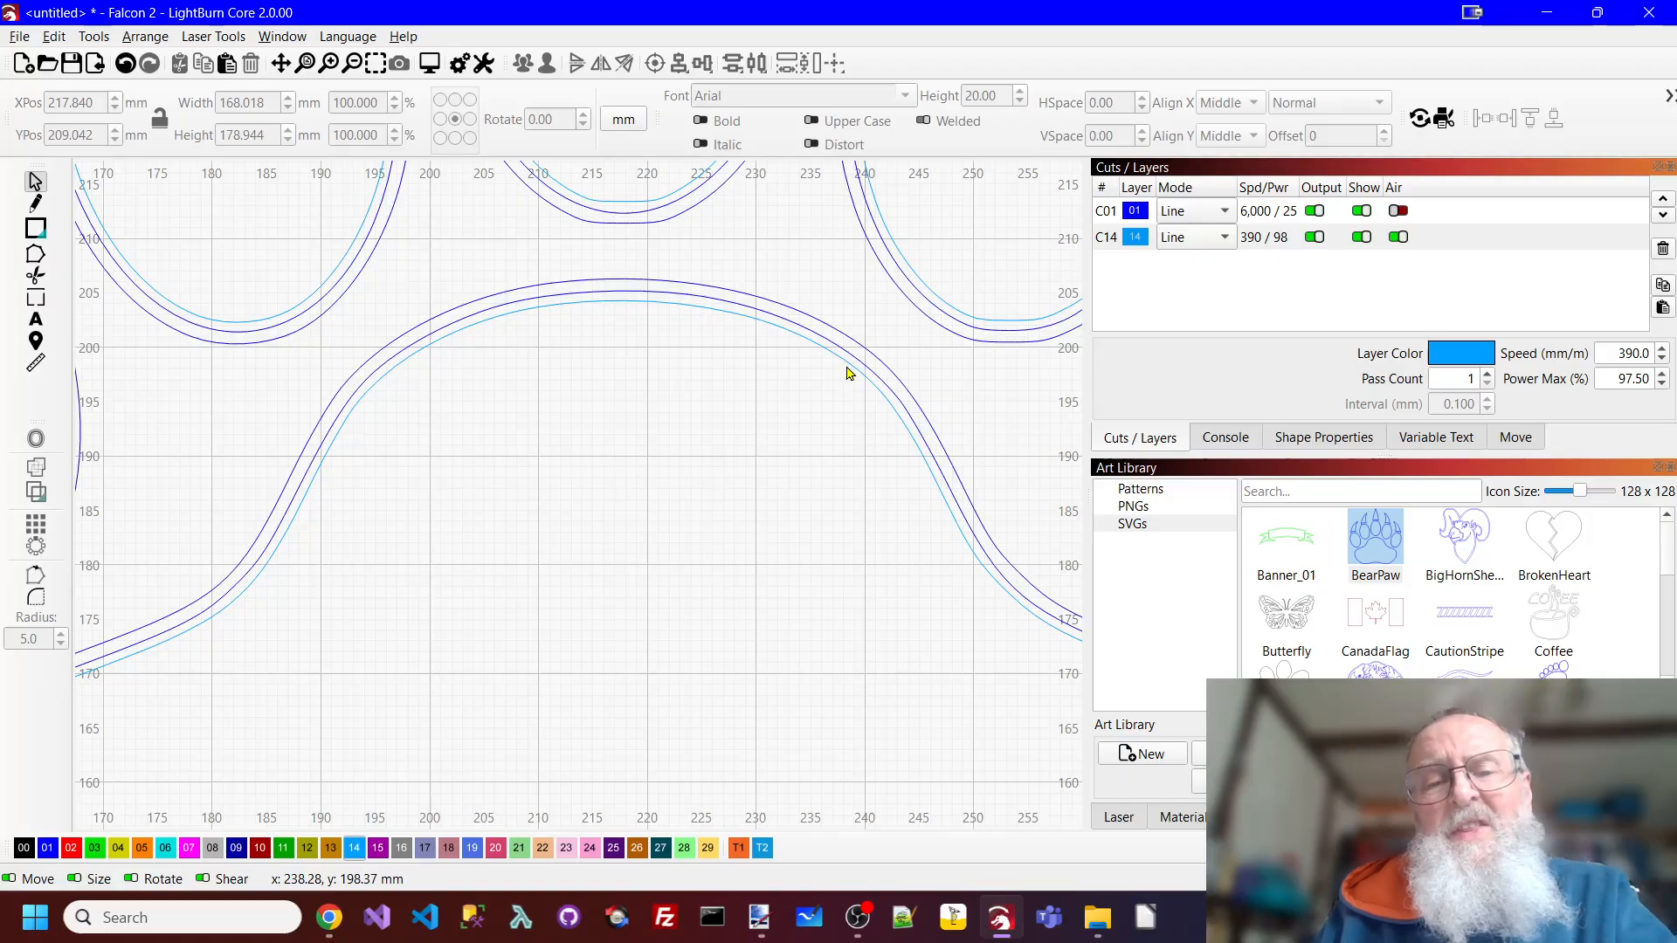
left_click(845, 369)
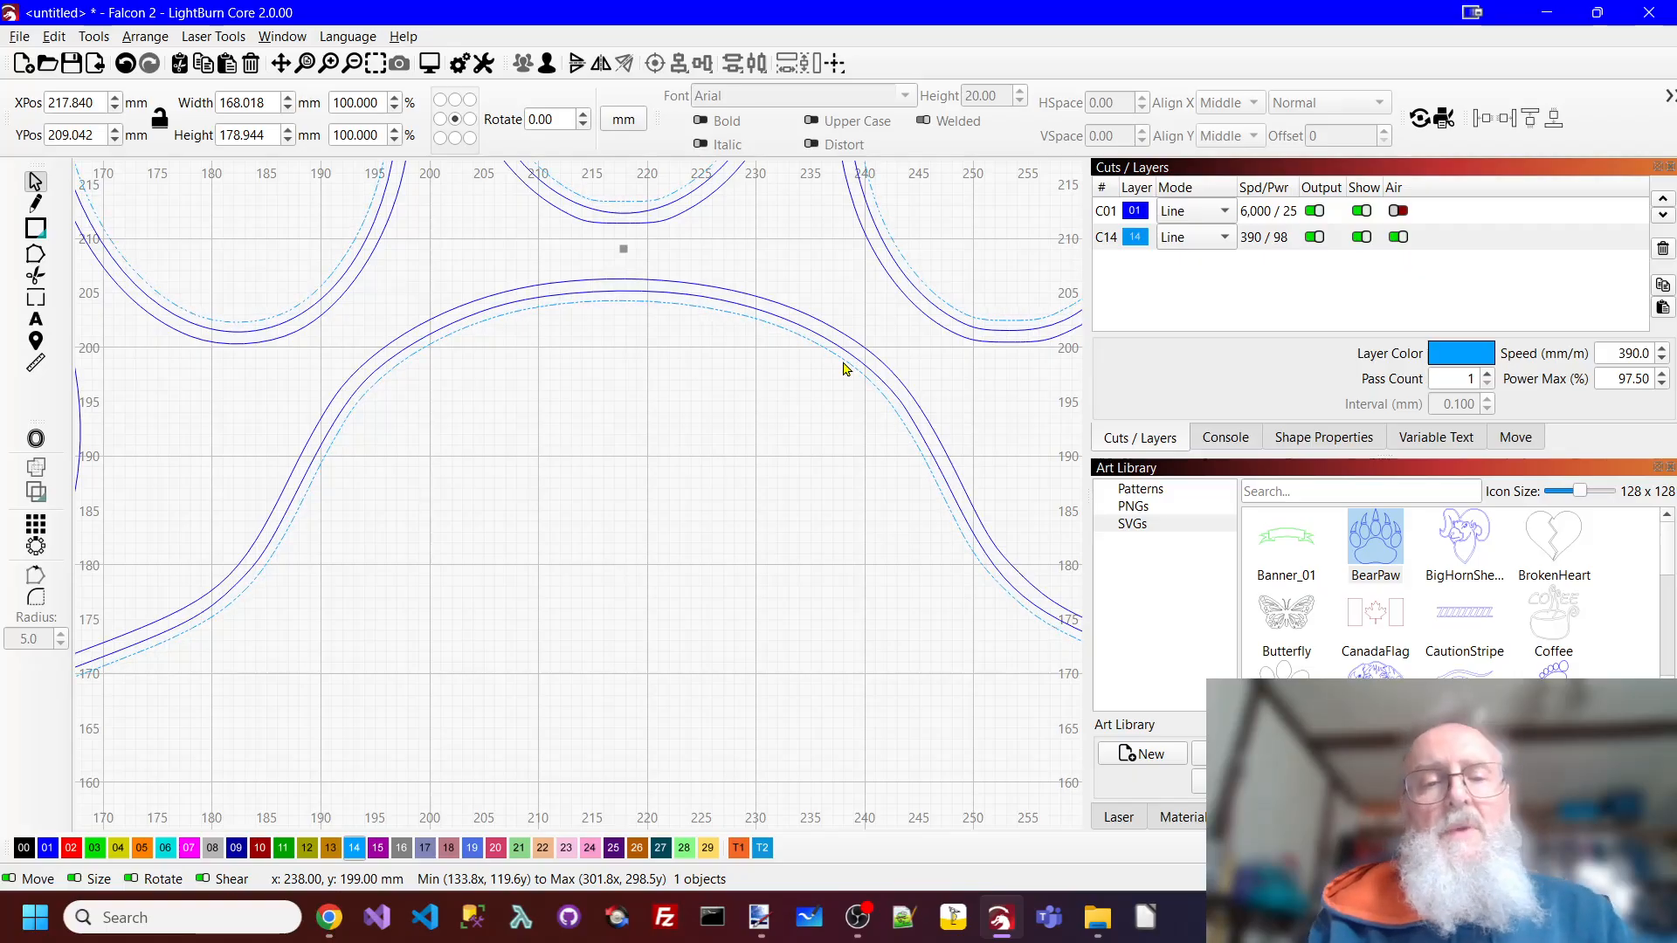
scroll(845, 370, "up", 1)
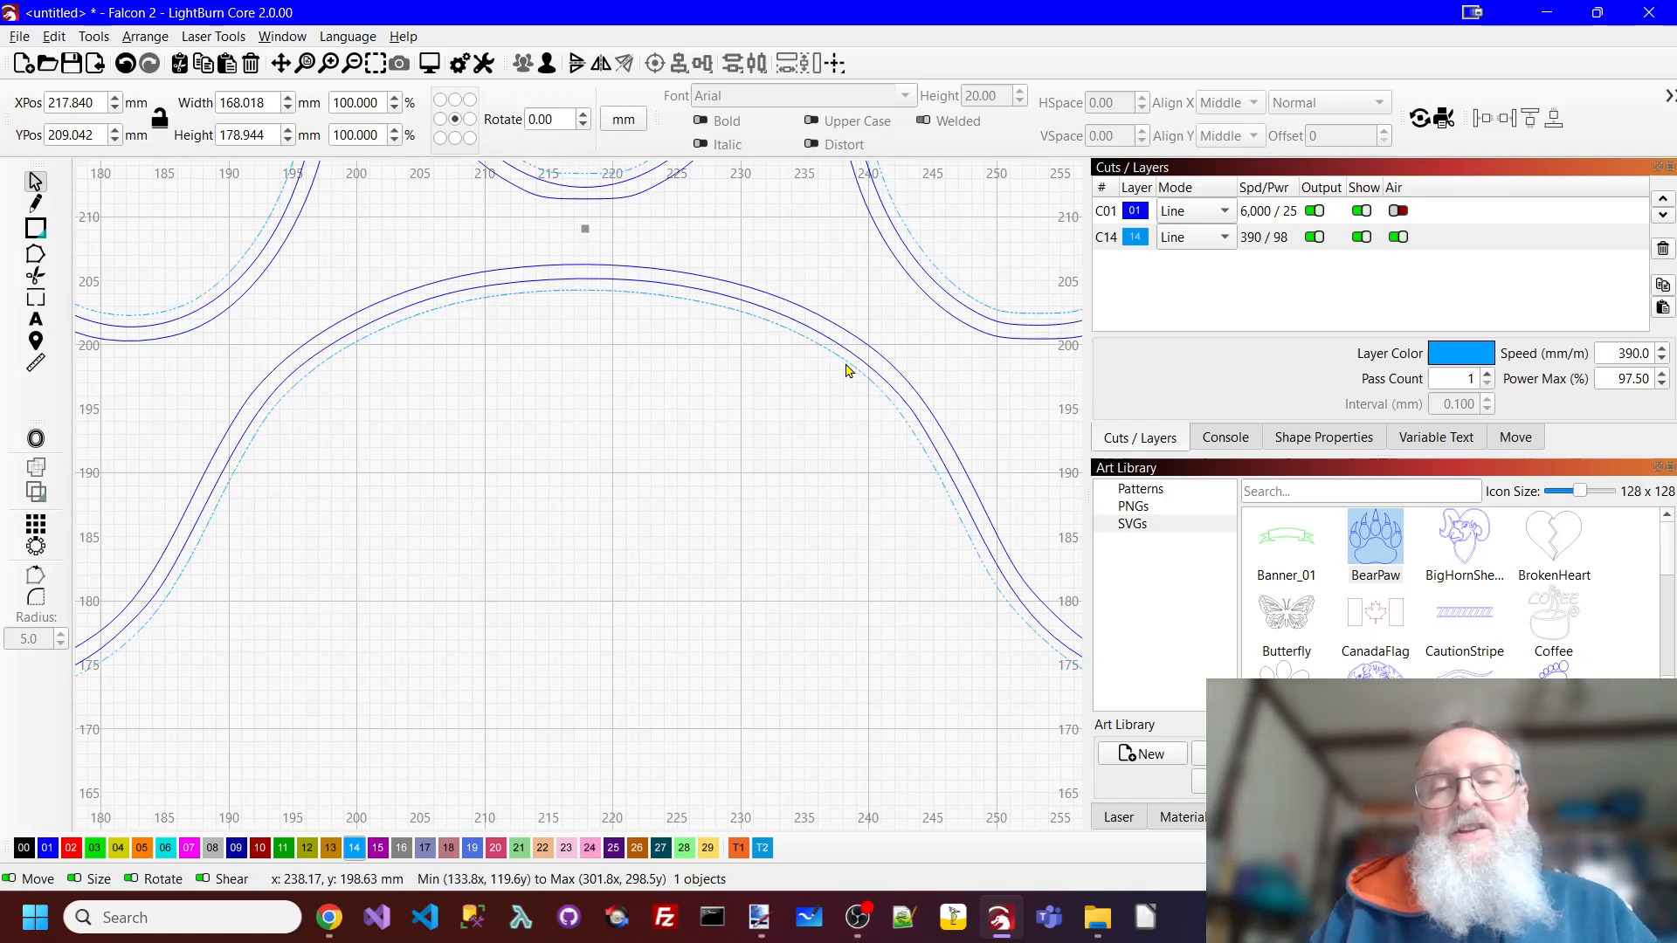
right_click(846, 367)
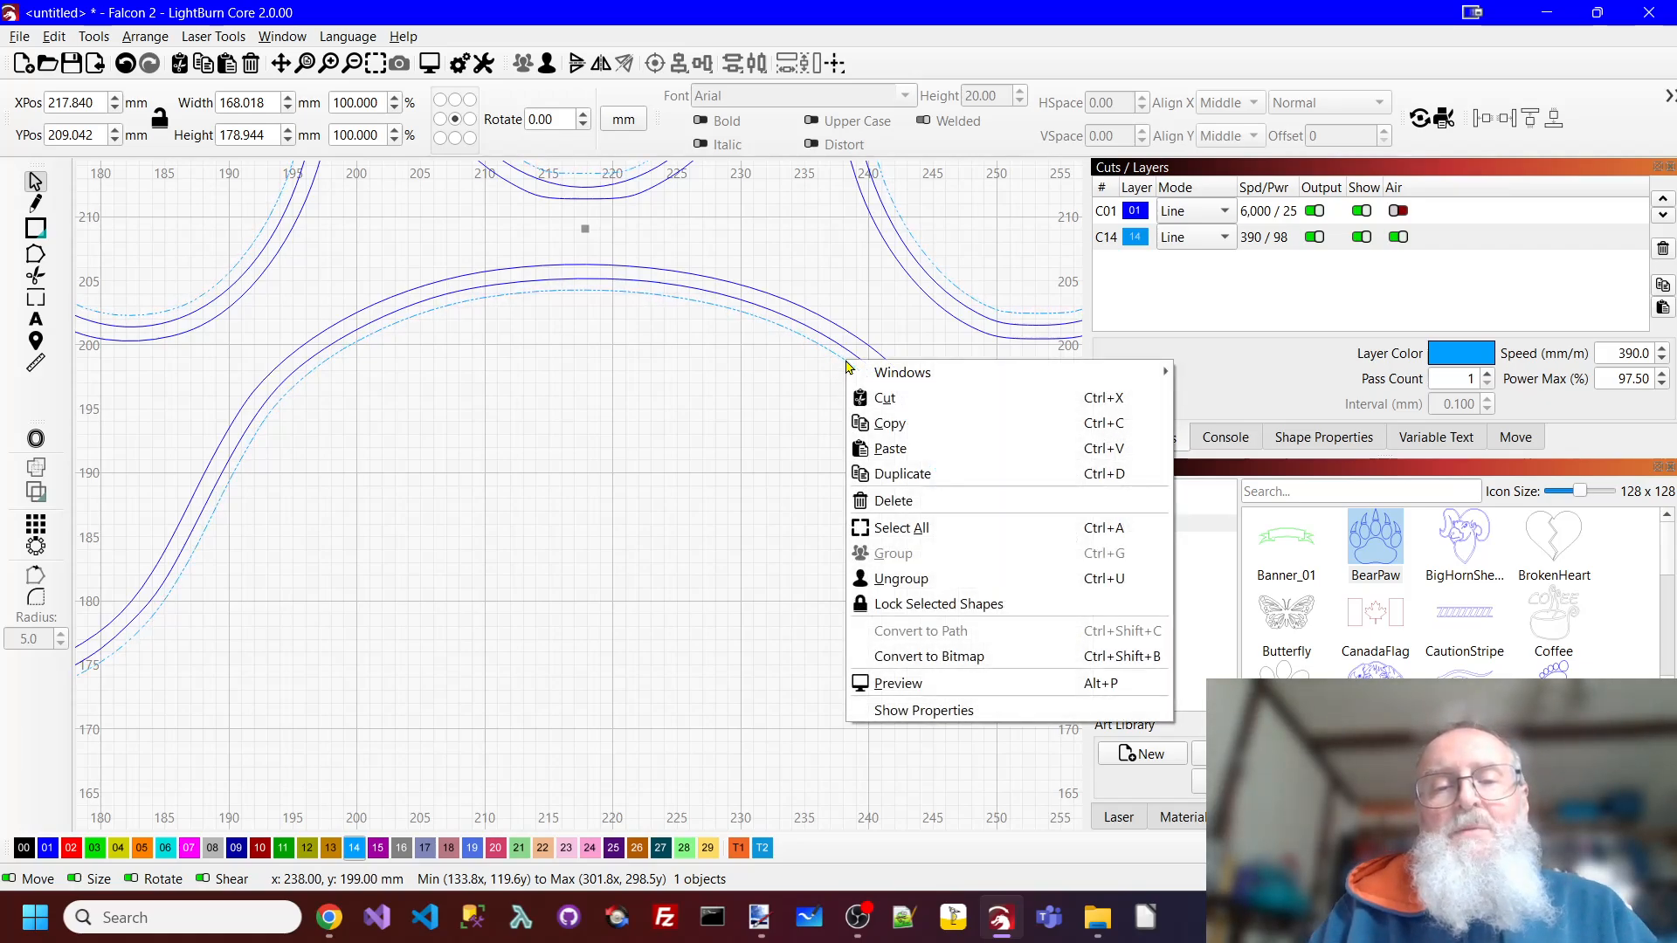
left_click(722, 468)
left_click(783, 335)
right_click(783, 335)
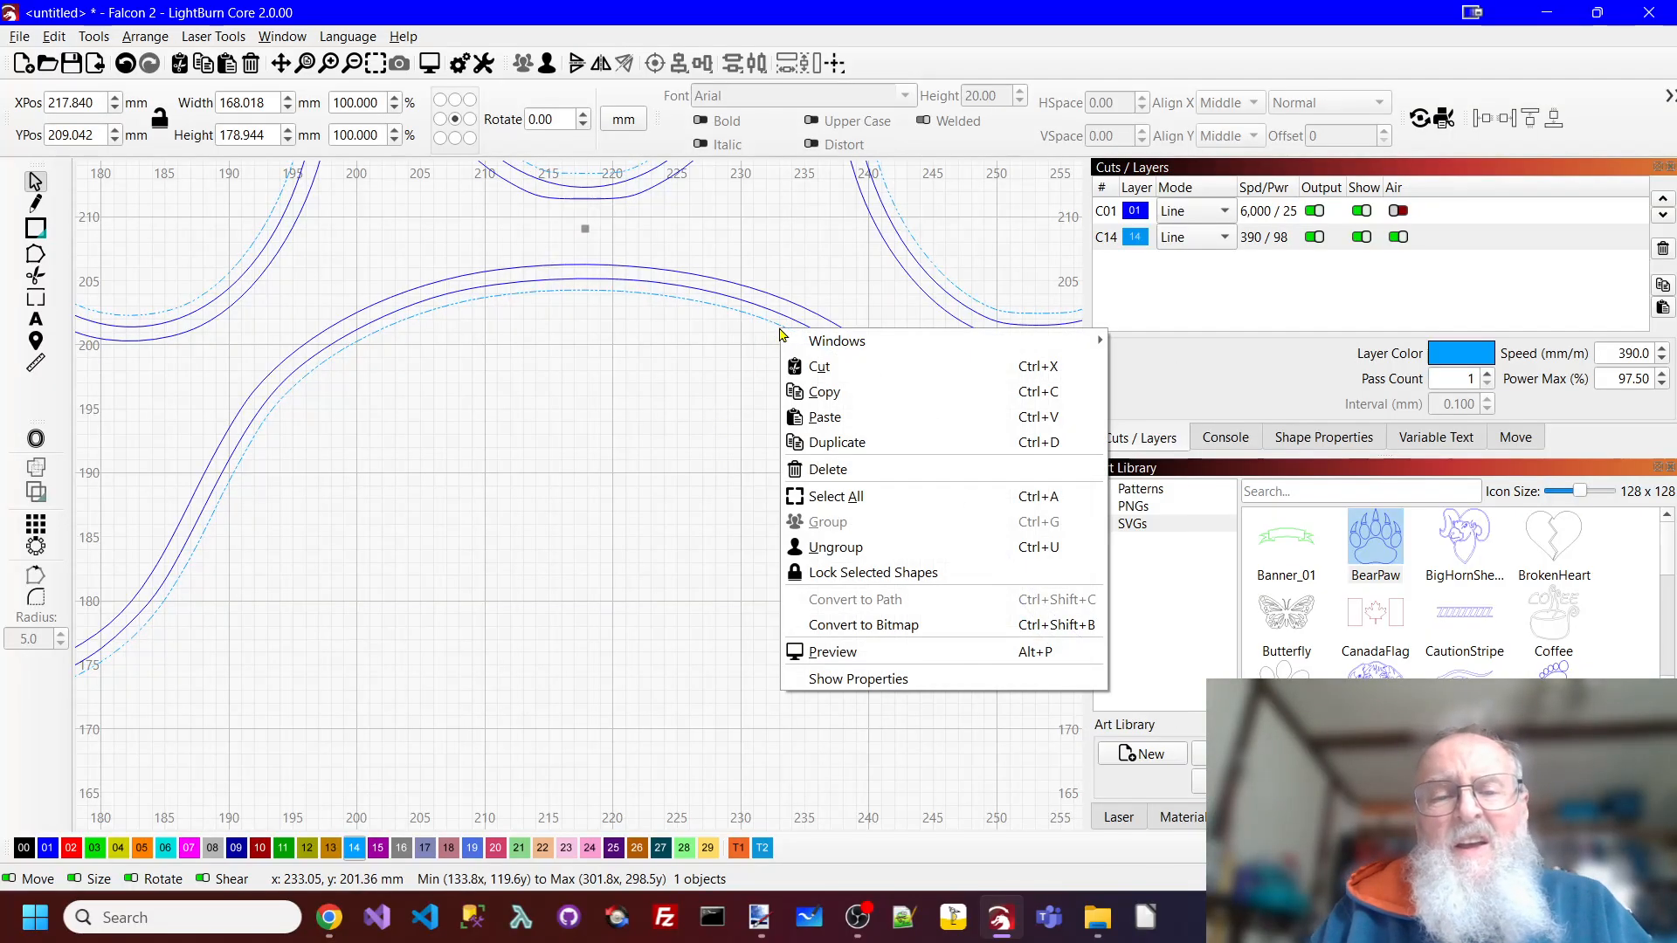
left_click(783, 537)
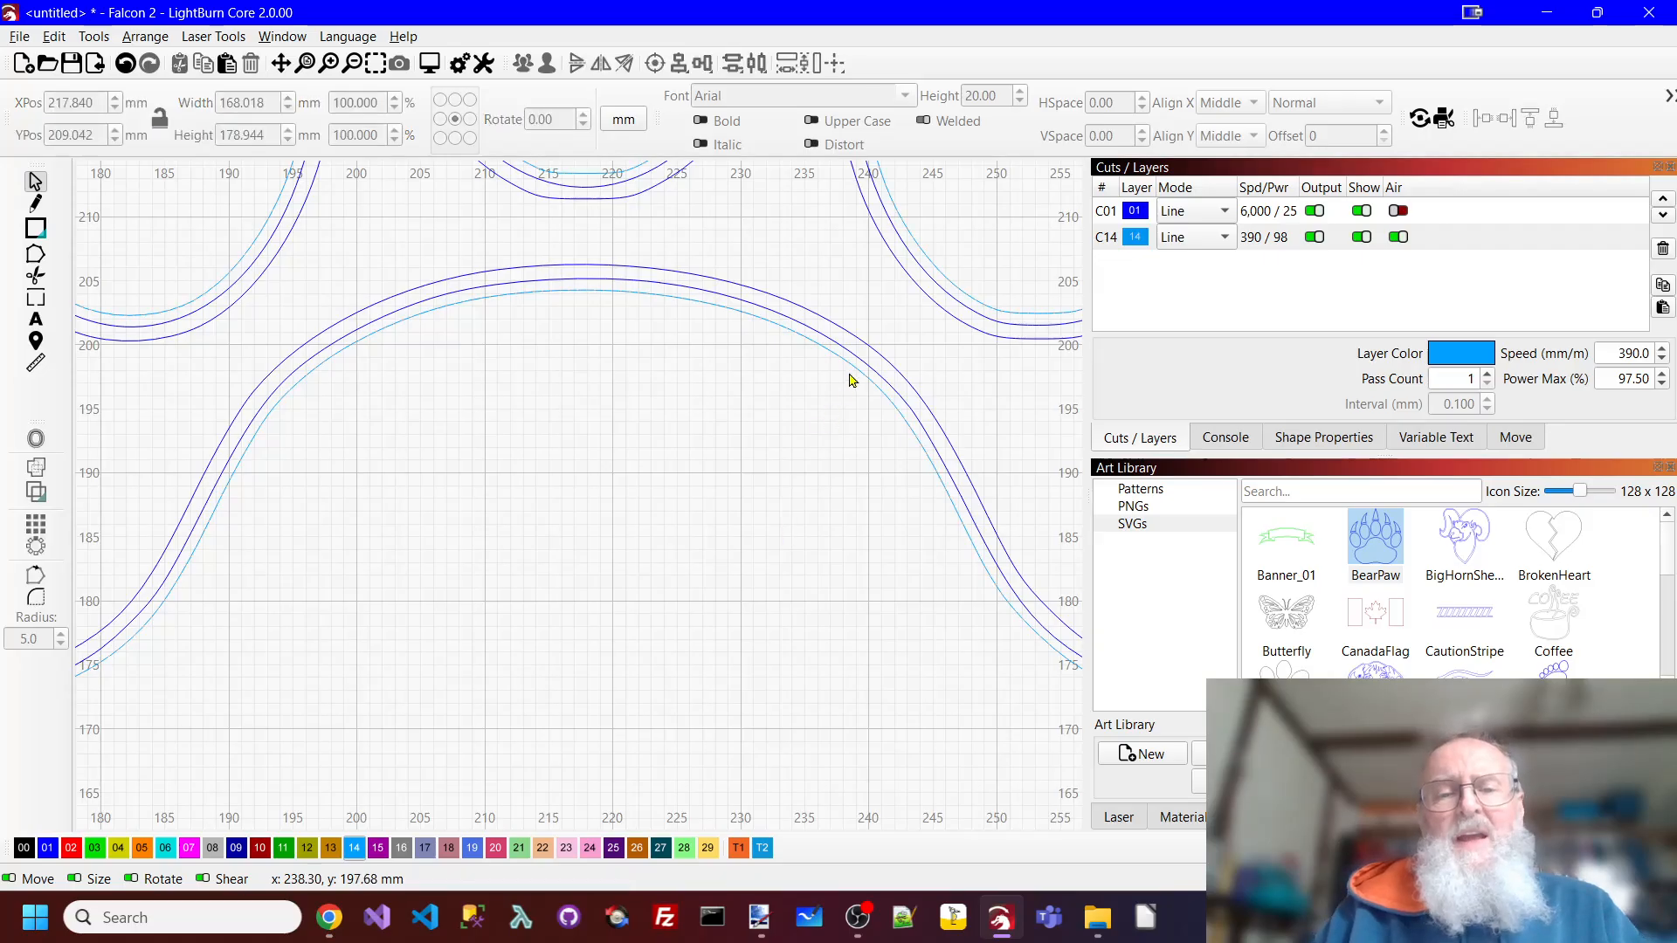
Offset the main pad's inner cut line inward by 5 mm with the Corner style, deleting the original line.
left_click(834, 377)
scroll(834, 378, "down", 3)
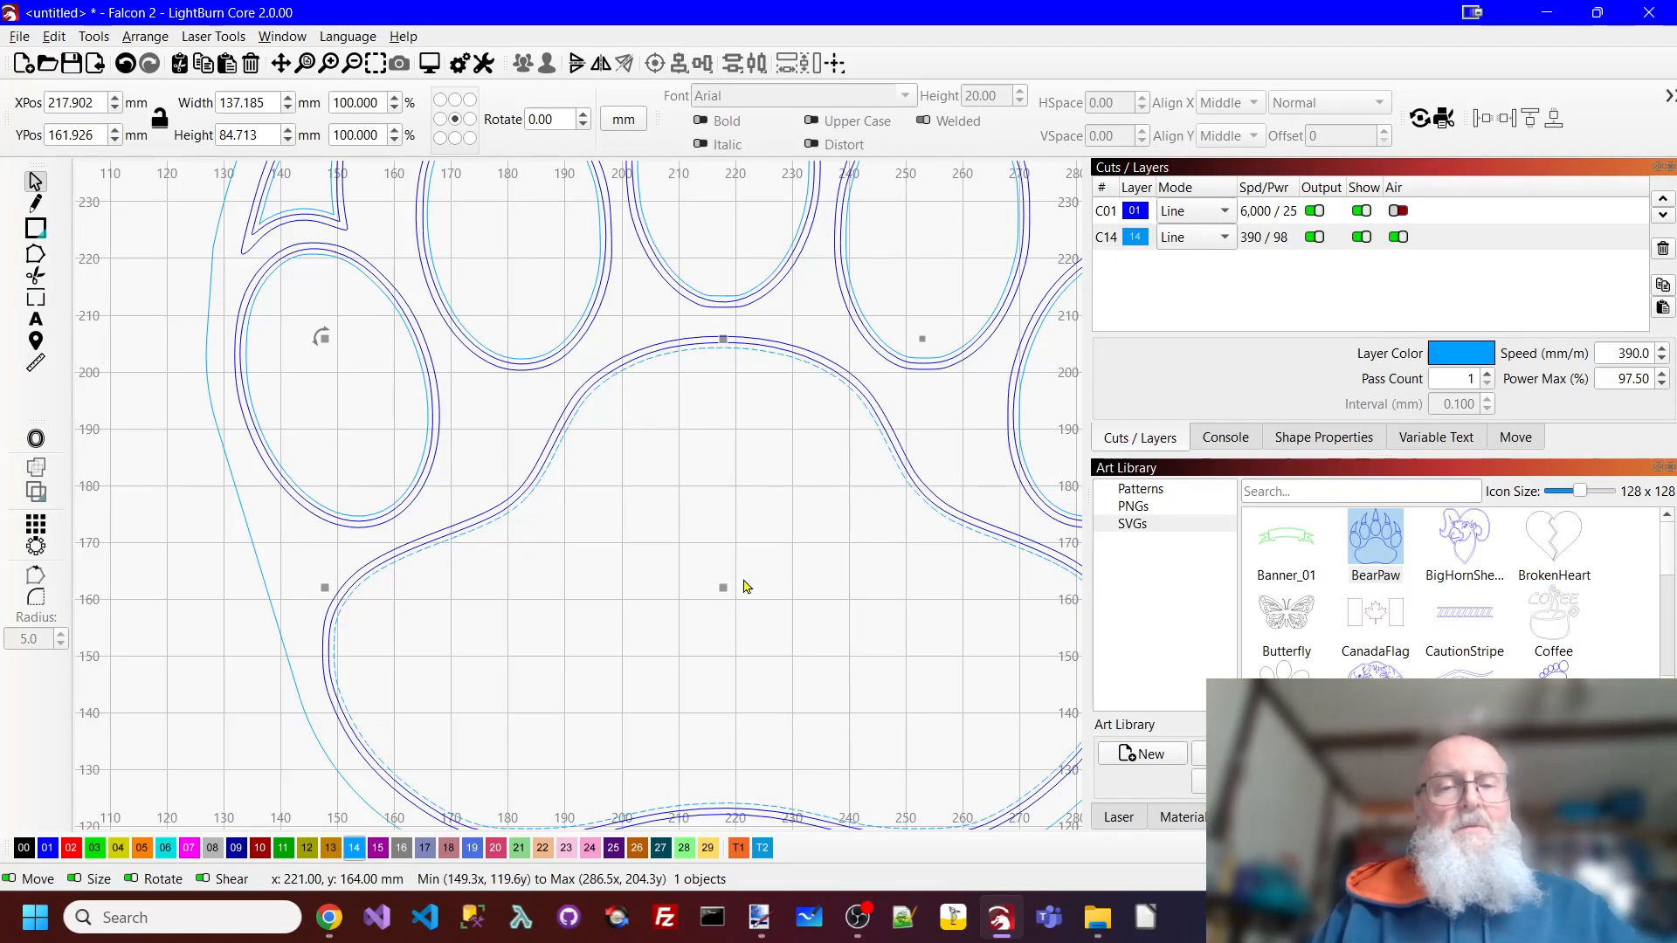
left_click(36, 441)
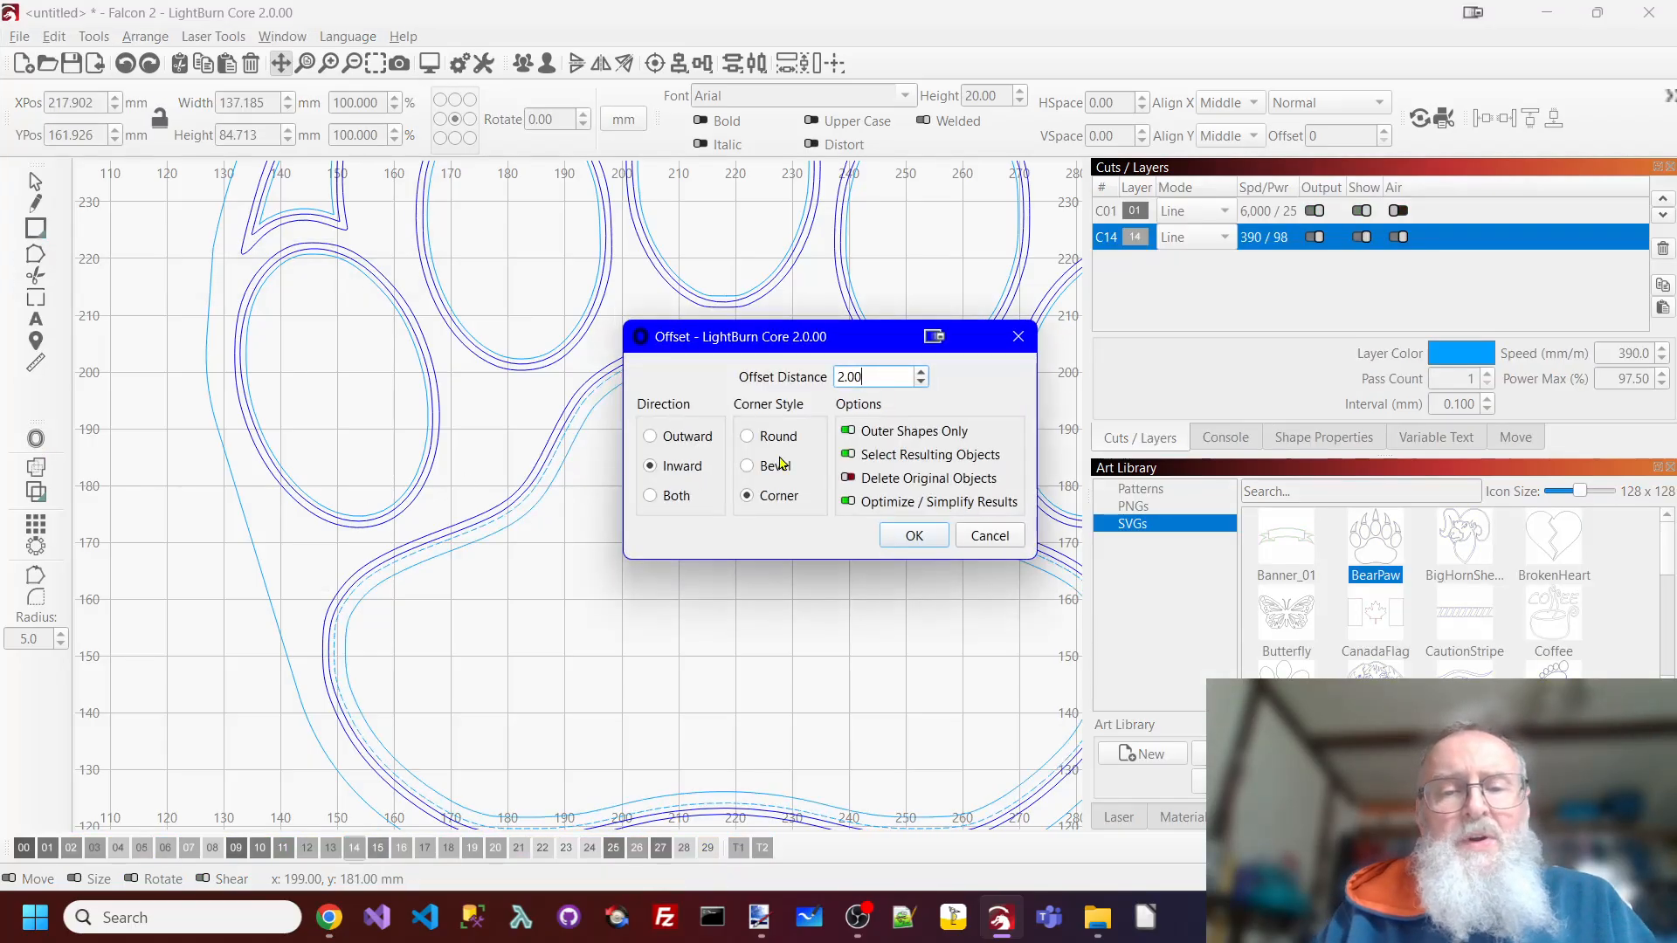
left_click_drag(871, 337, 1324, 257)
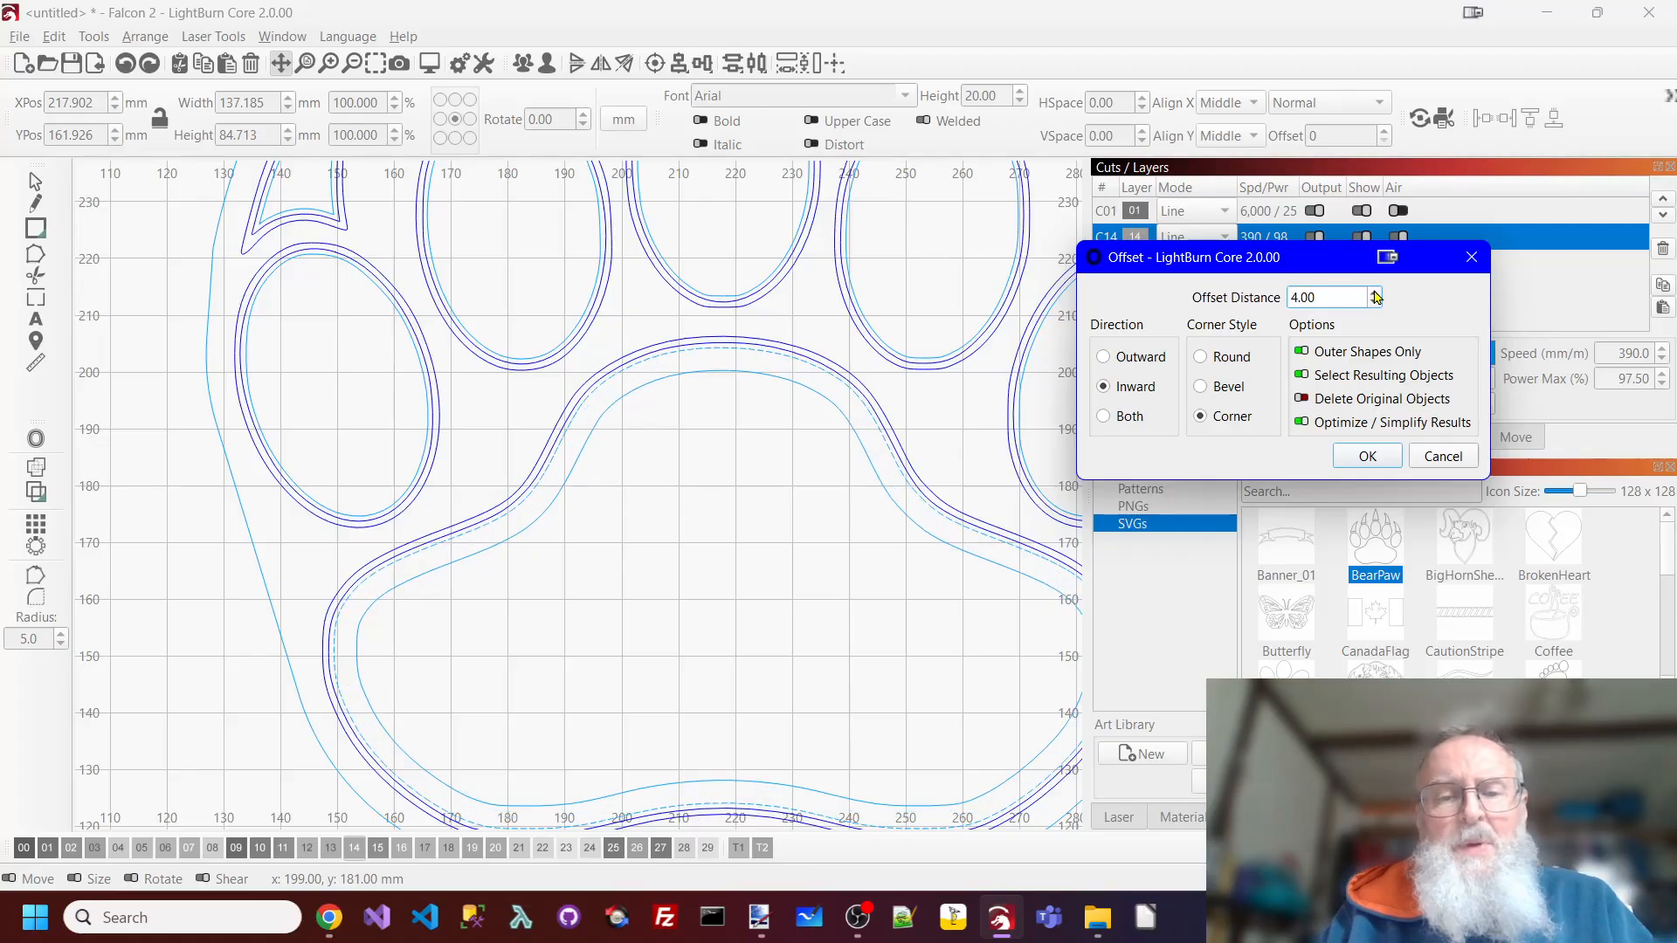
left_click(1375, 293)
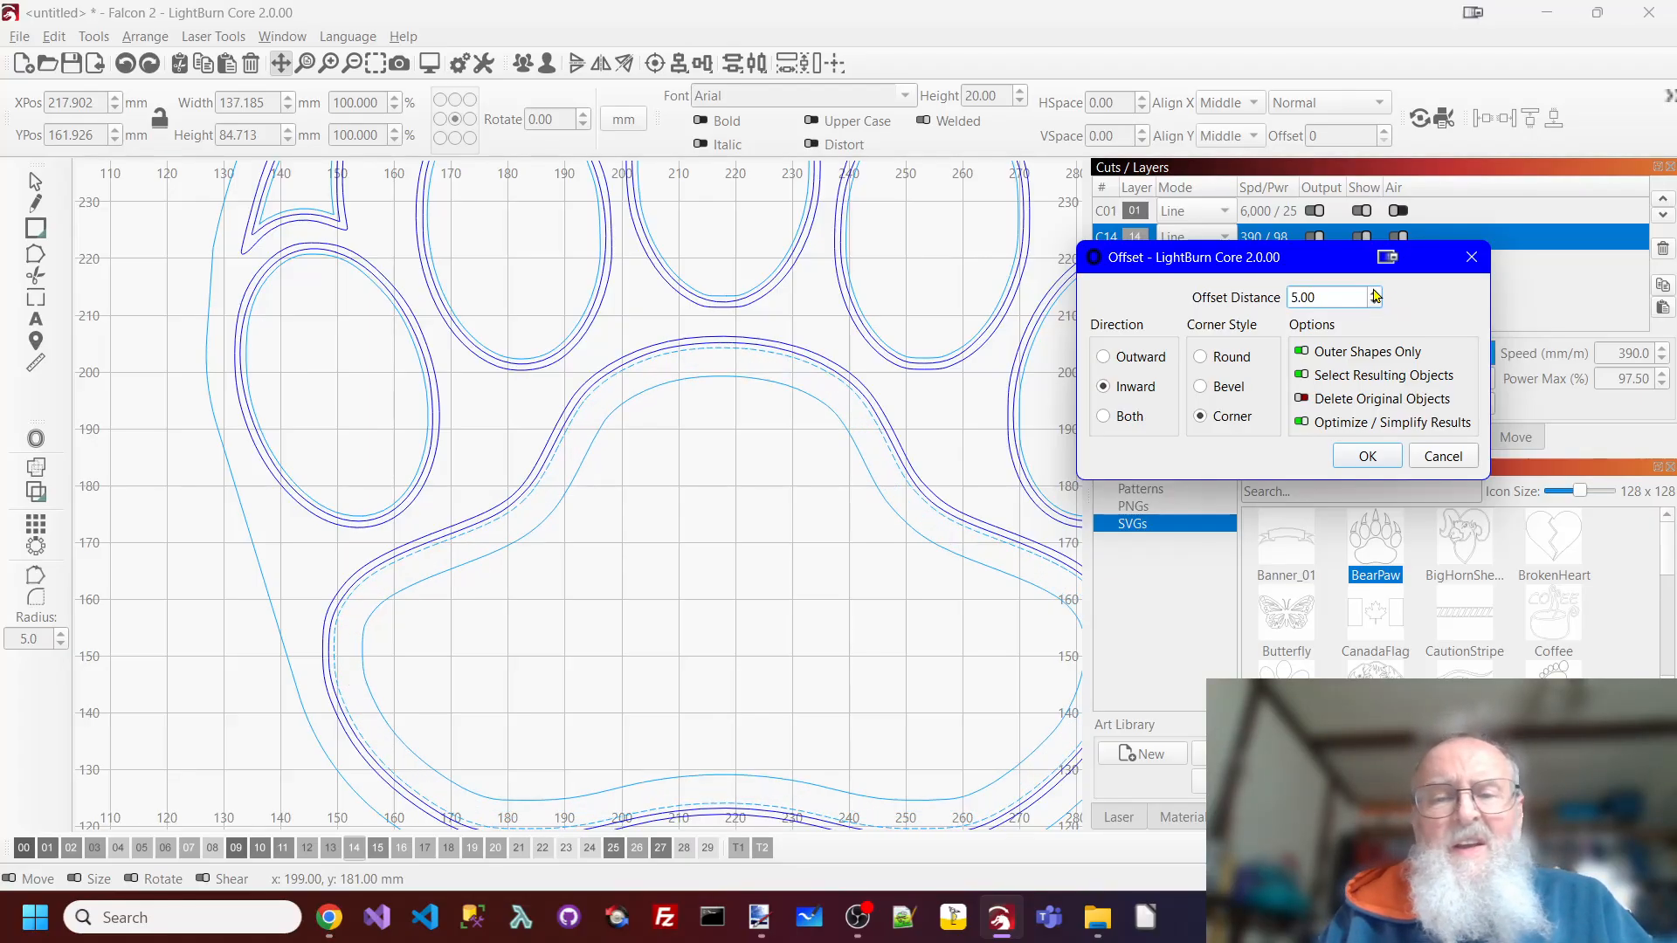
left_click(1305, 400)
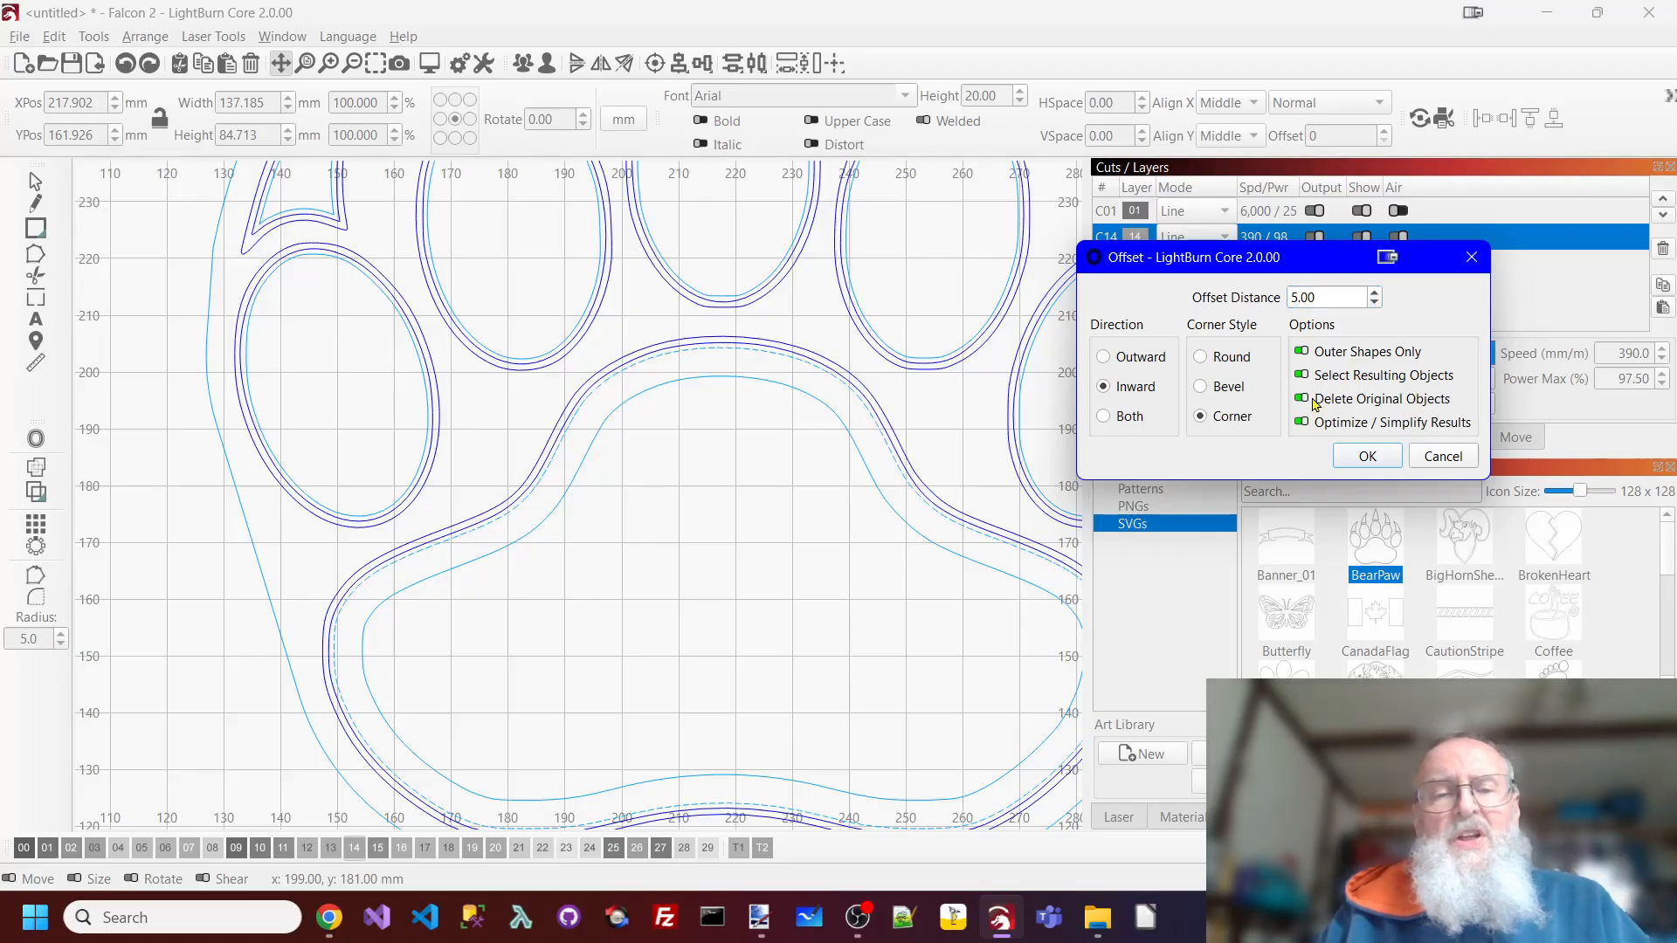
left_click(1368, 457)
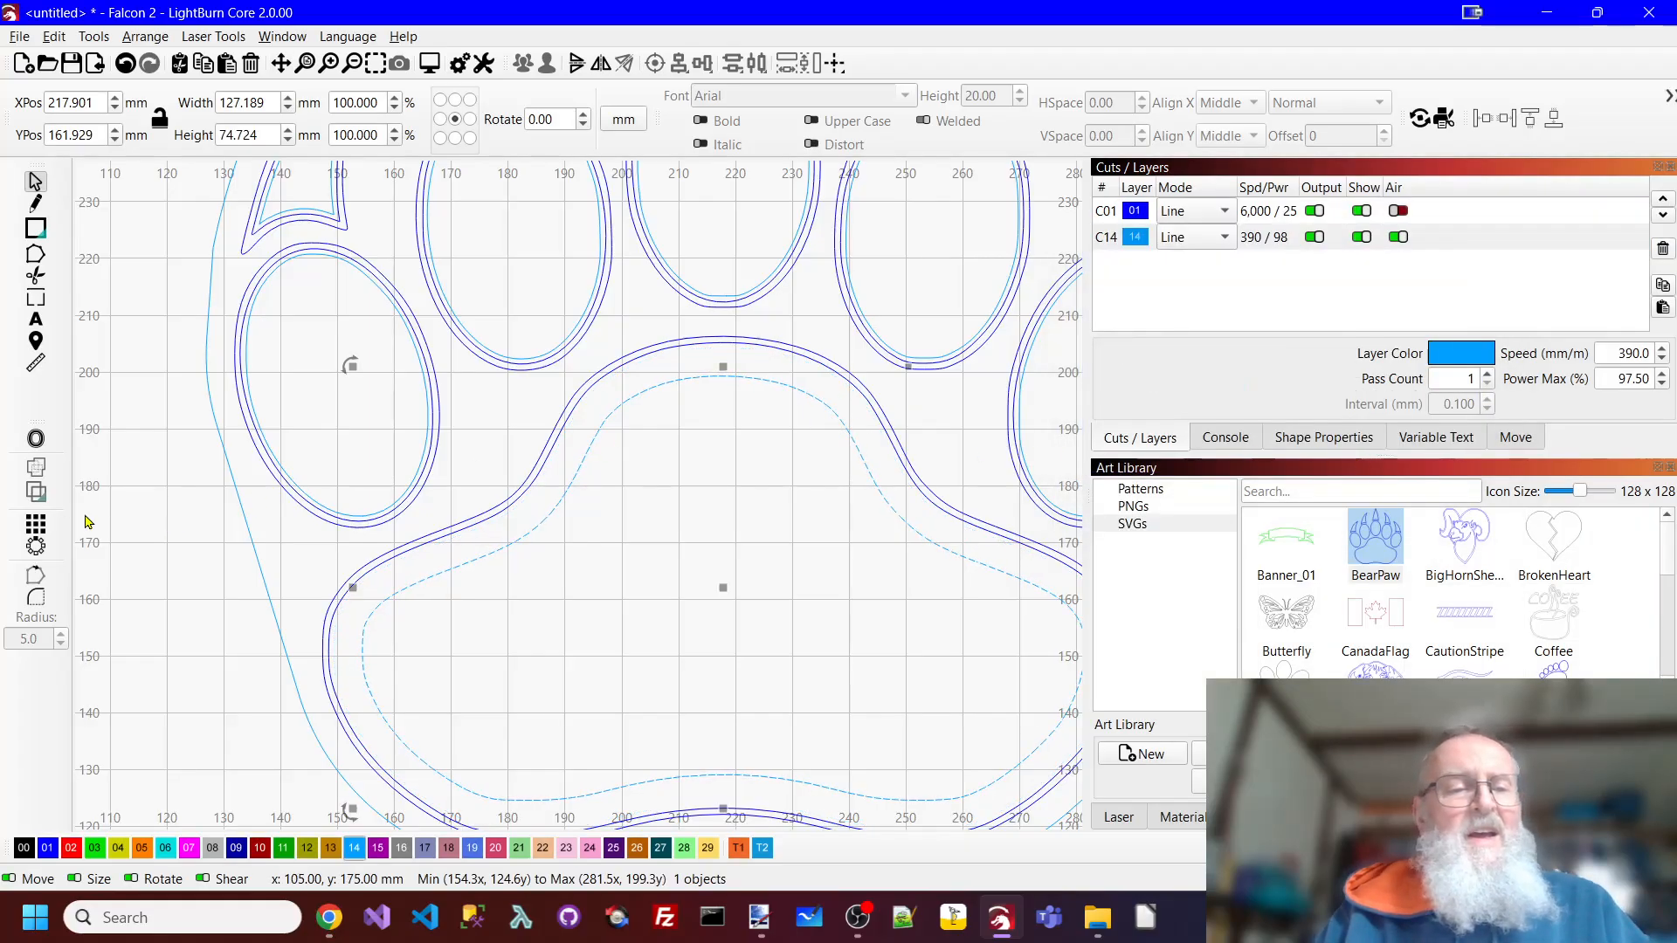
Hide cut layer 14 and set the mode of layer 01 to Fill.
scroll(159, 539, "down", 3)
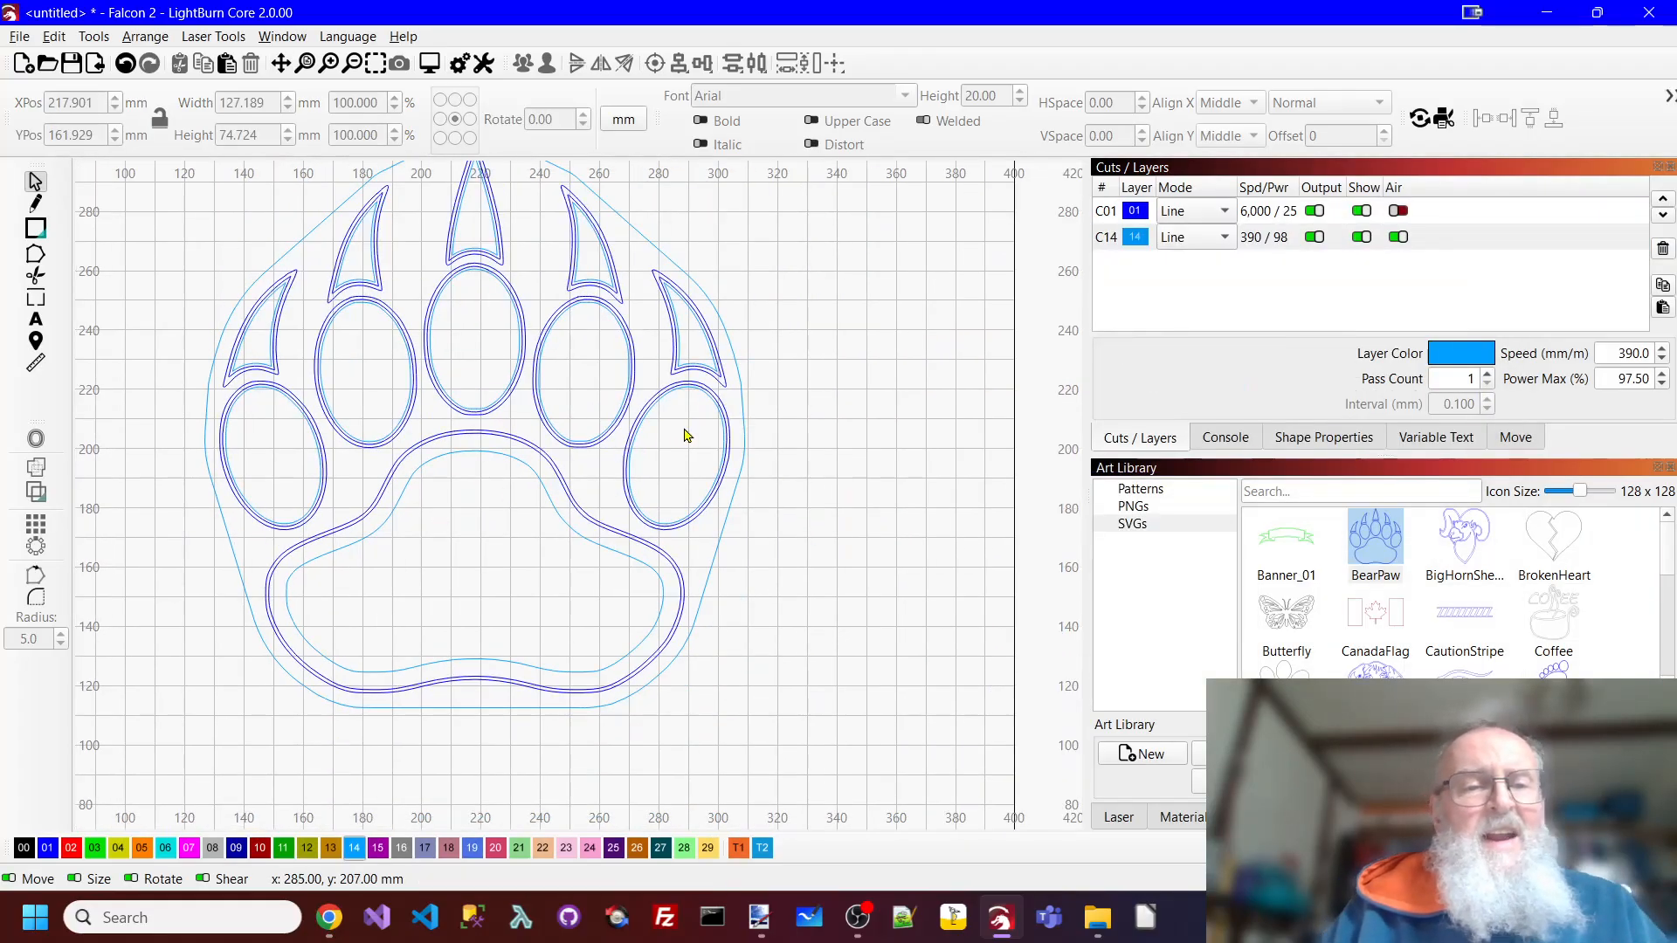
left_click(376, 62)
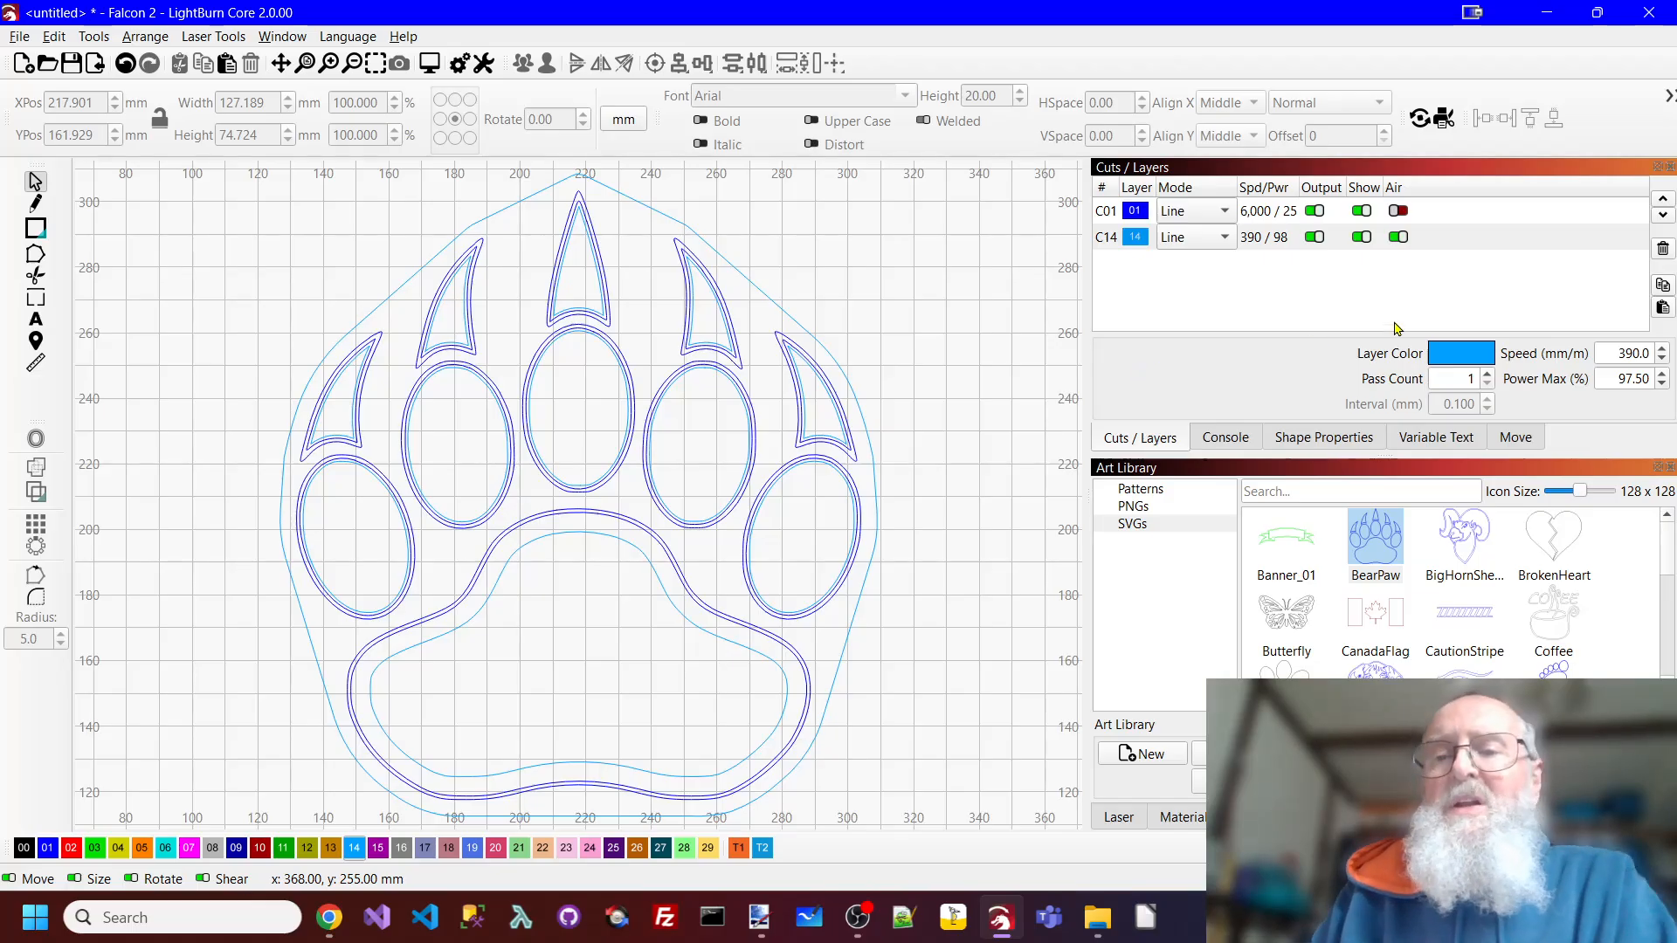
left_click(1362, 237)
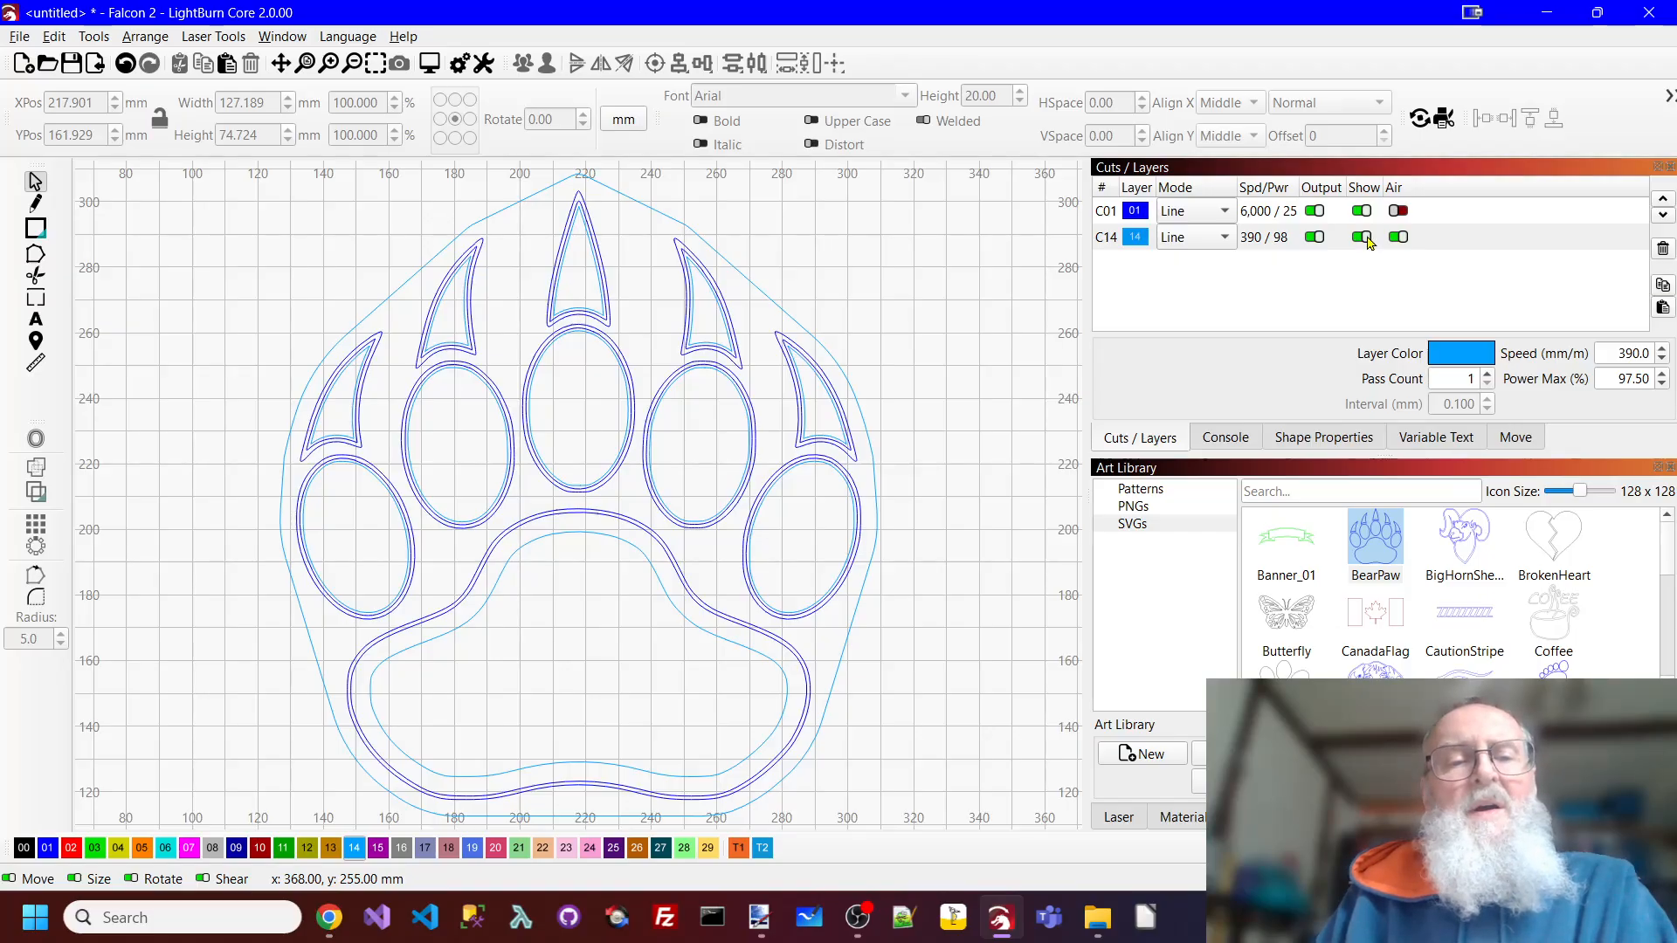
scroll(940, 306, "down", 1)
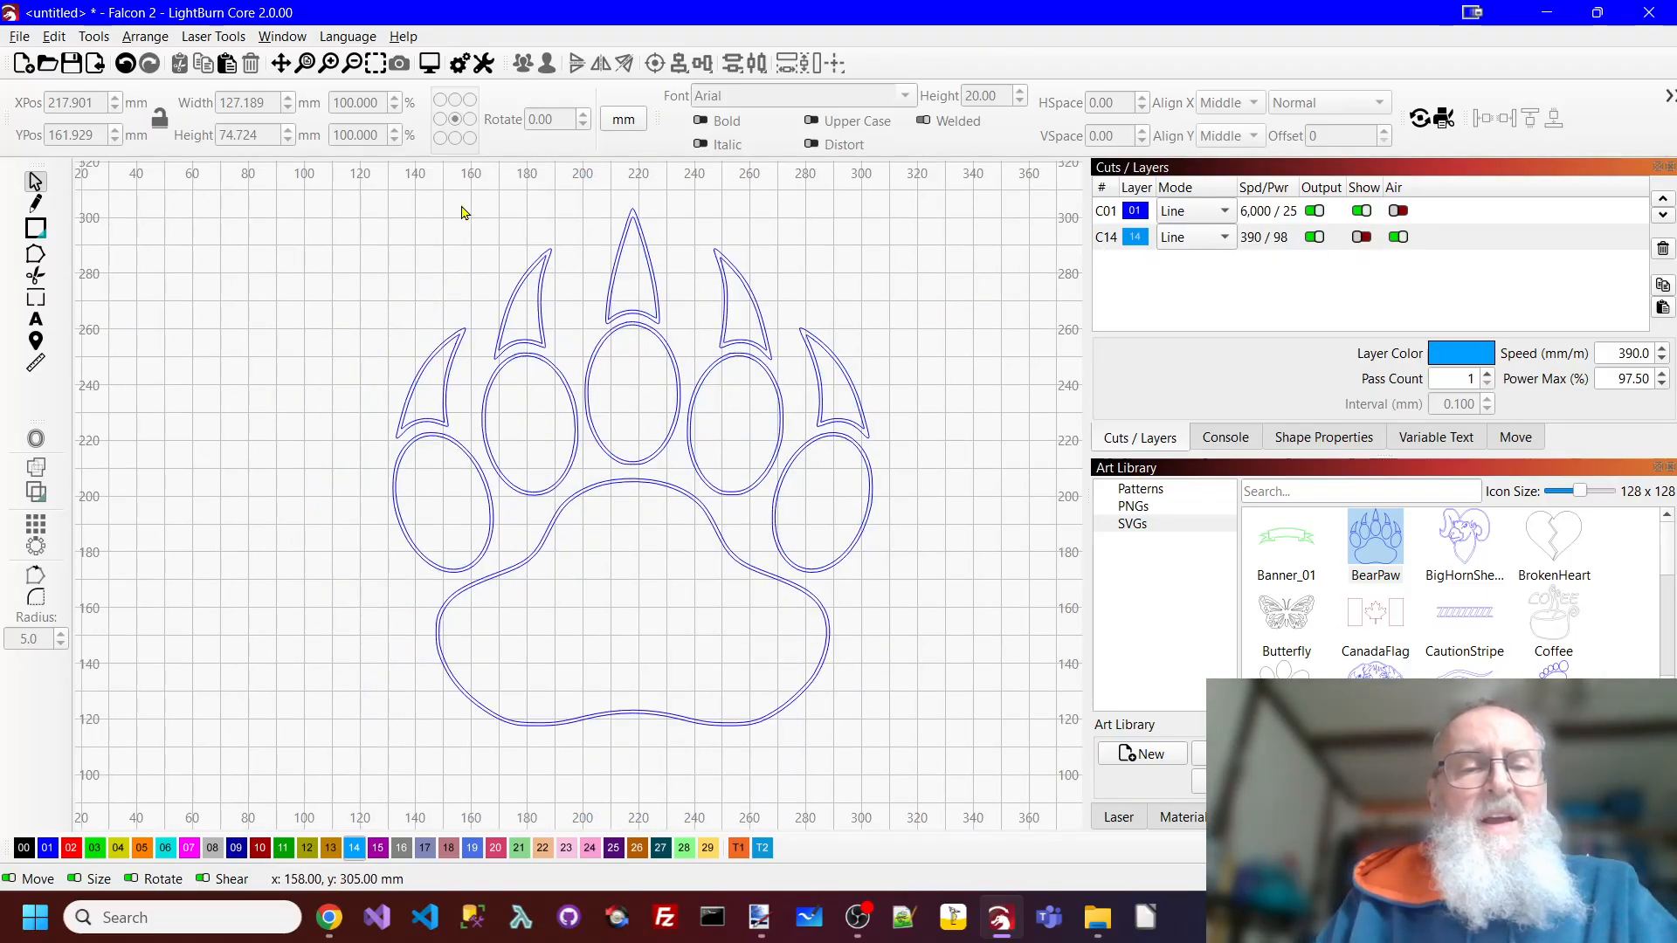
left_click(638, 230)
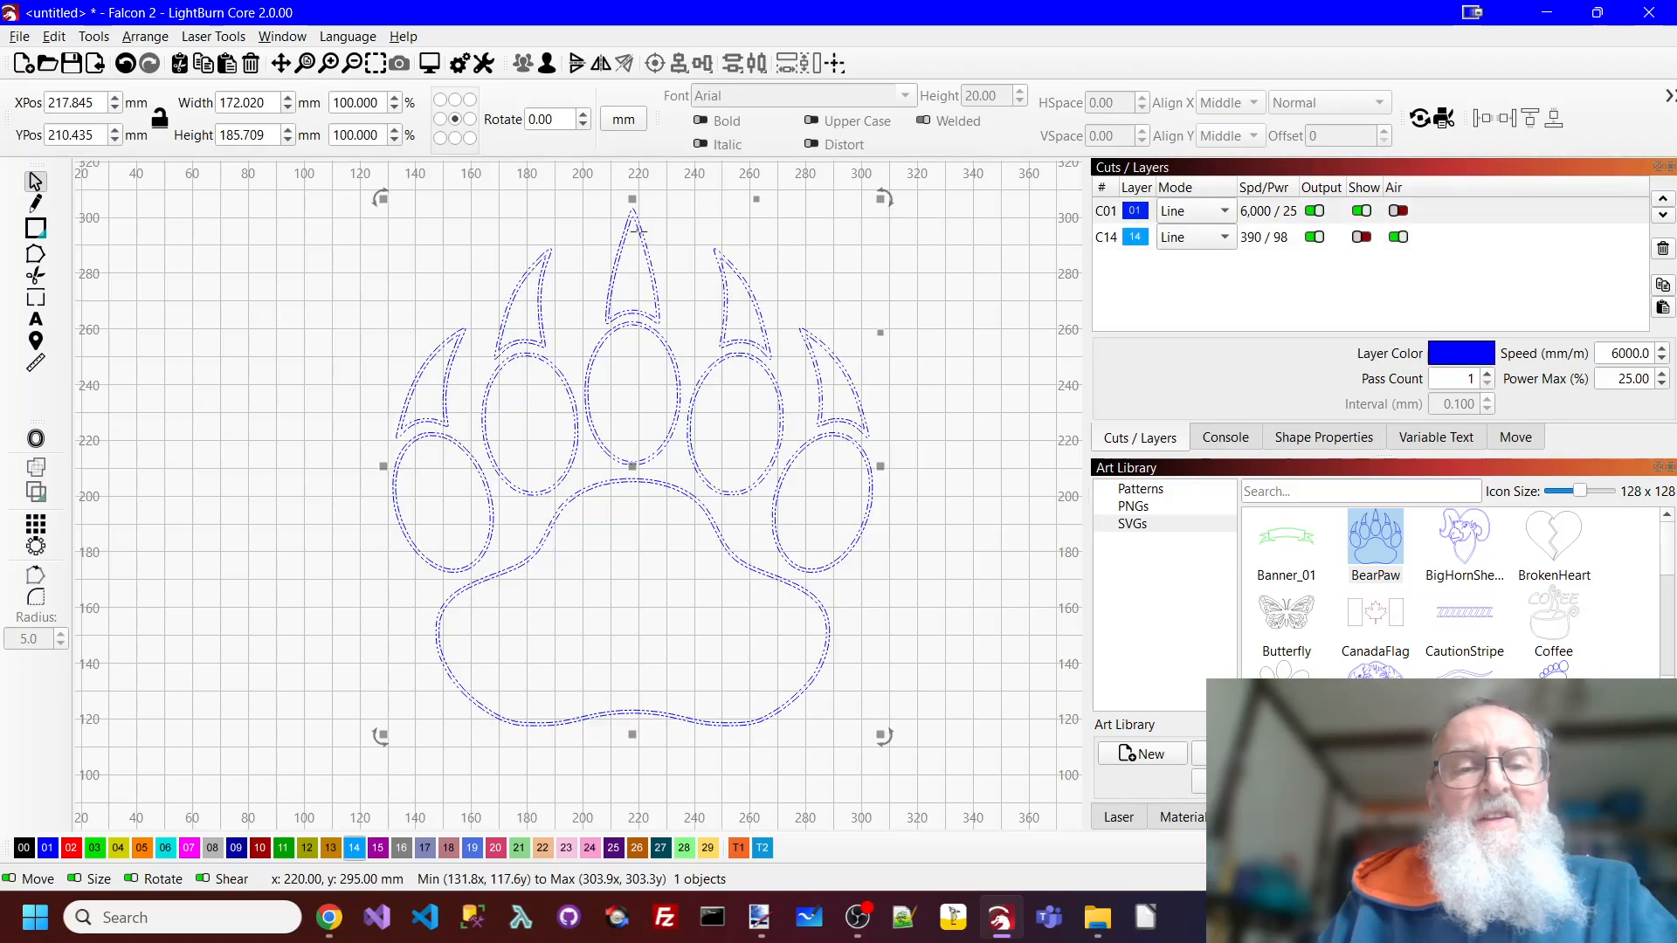
left_click(1224, 212)
left_click(1171, 236)
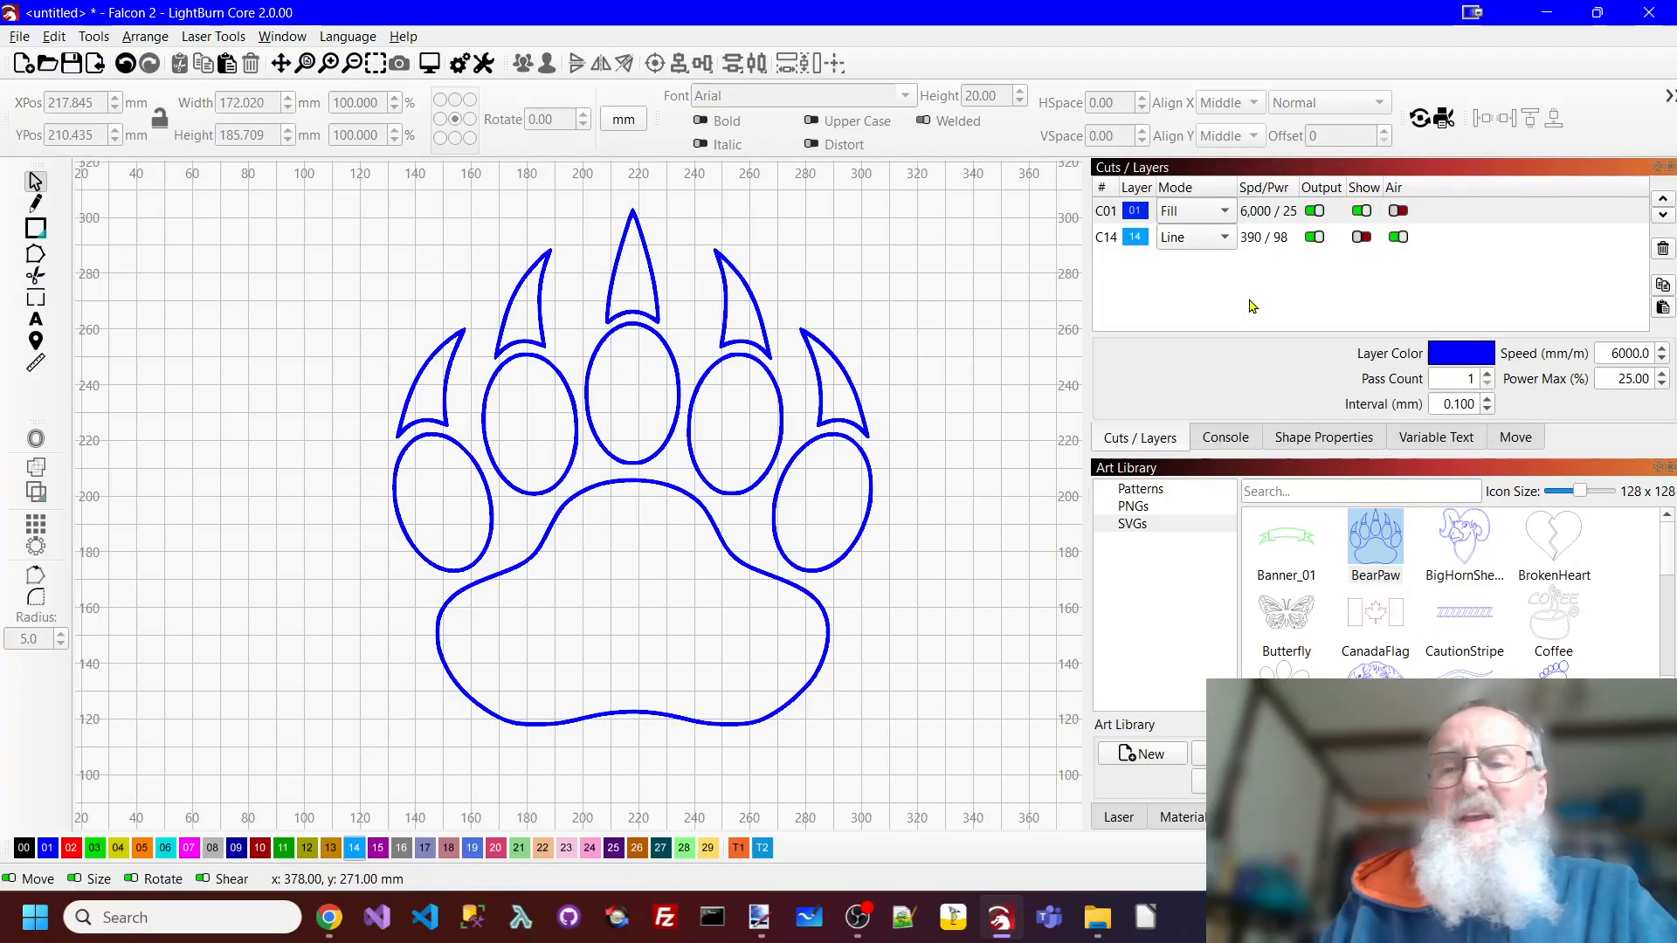
Group all the cut lines on layer 14 into one object, hiding layer 01 only while selecting them.
left_click(1361, 211)
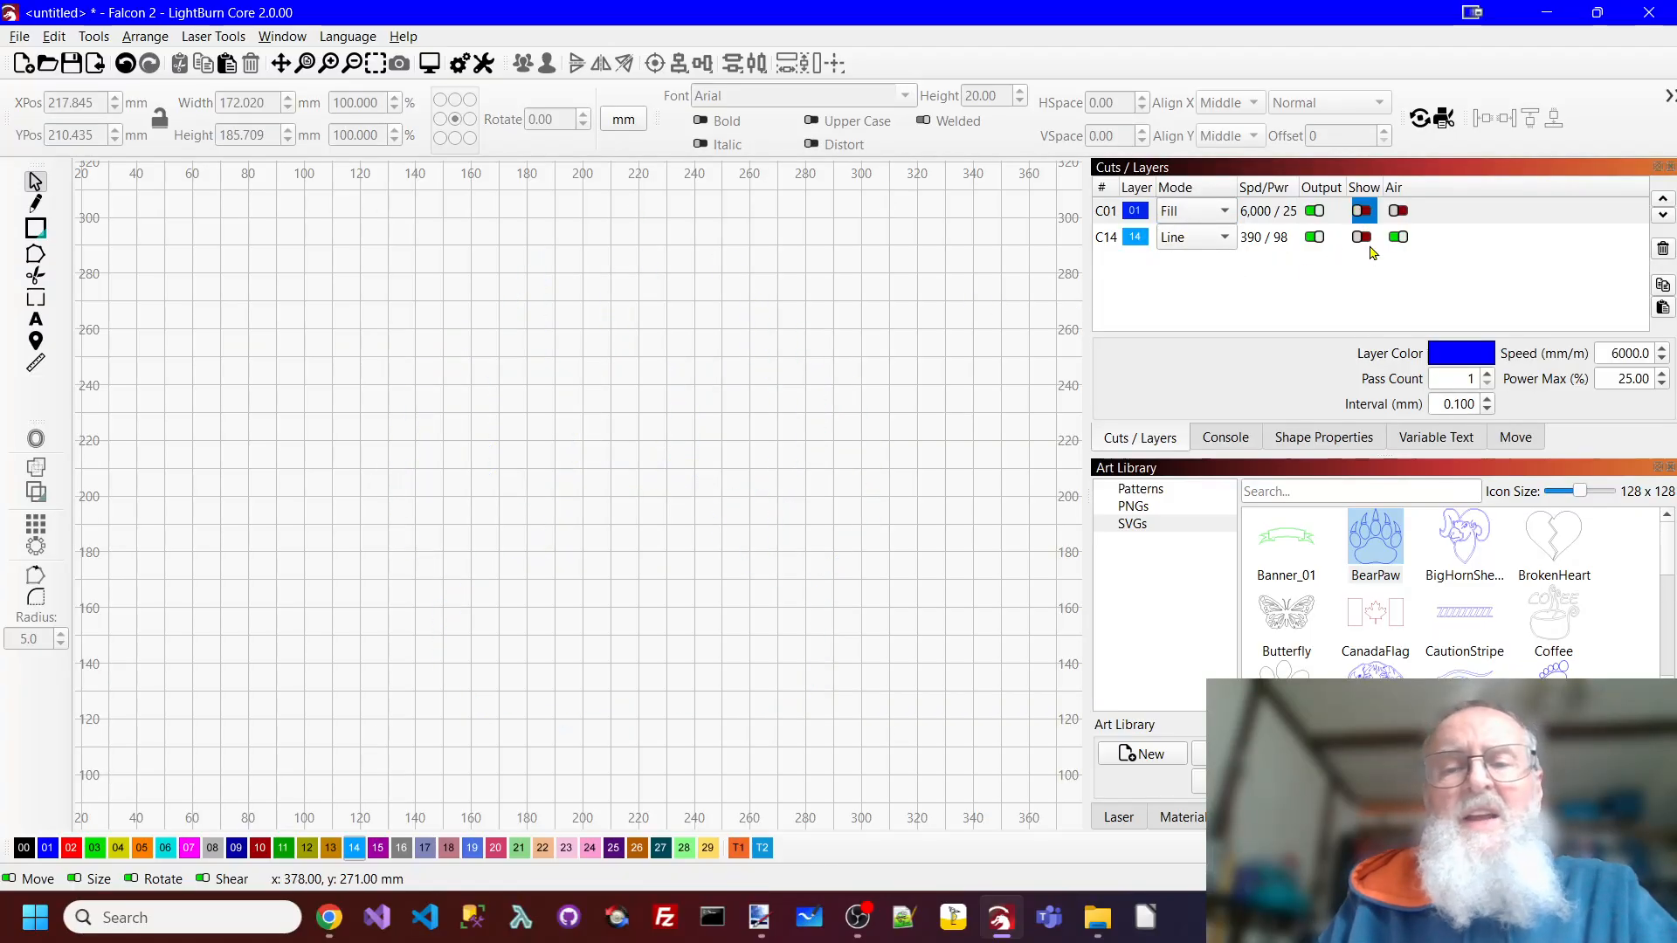
left_click(1361, 237)
scroll(887, 262, "down", 1)
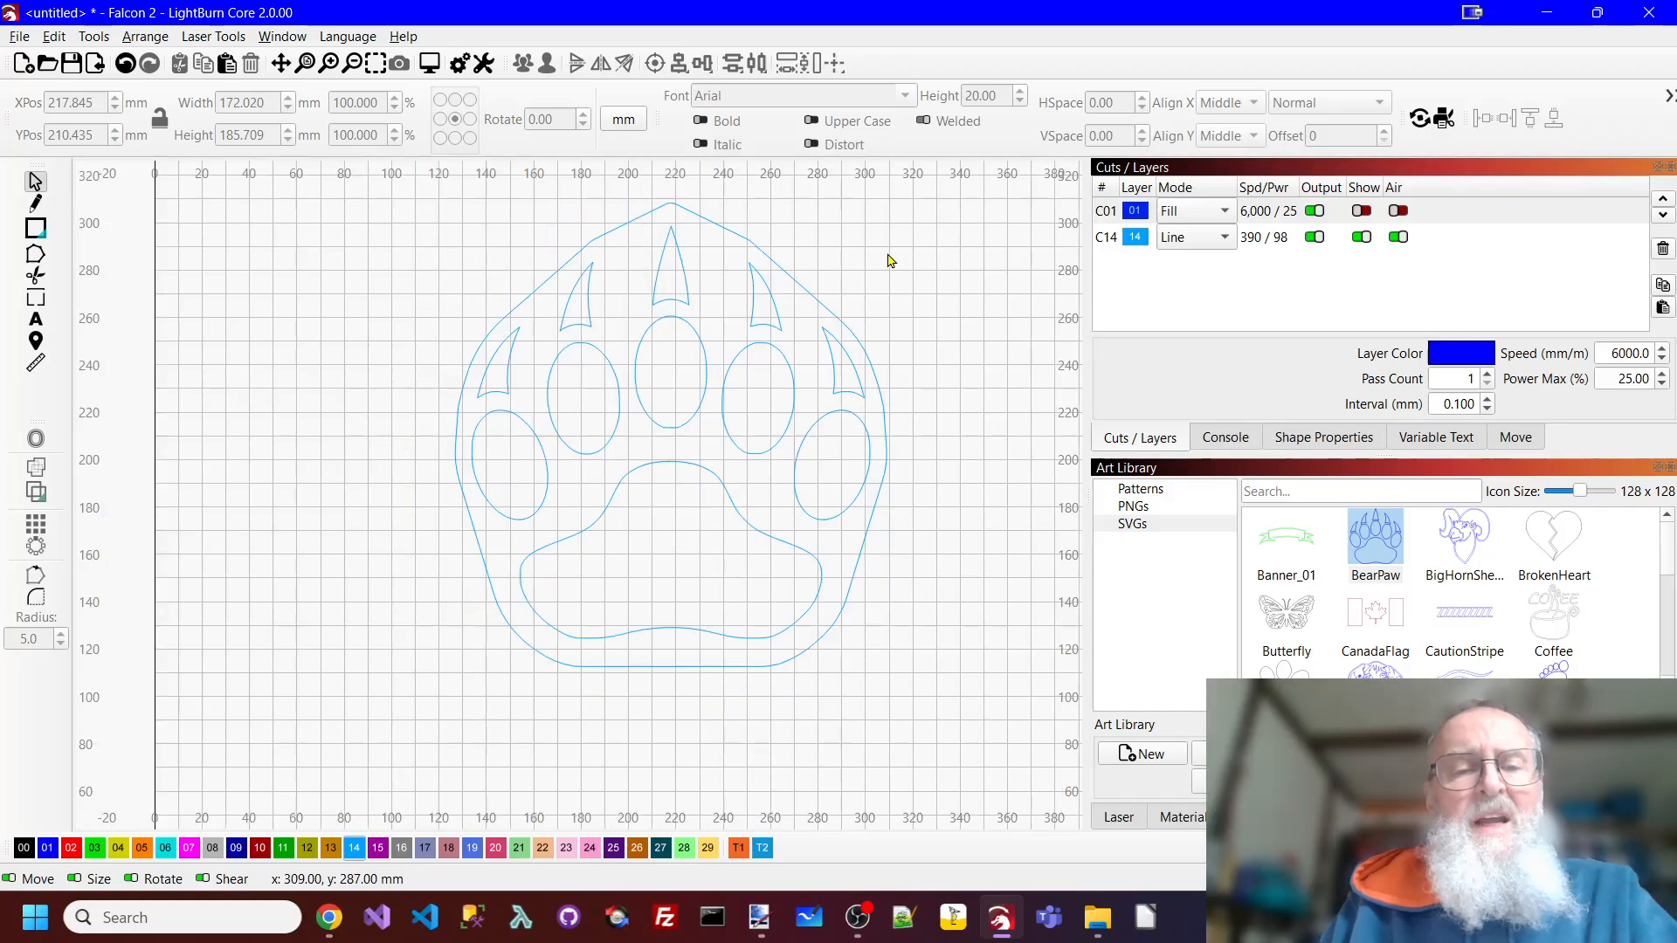
left_click_drag(374, 186, 966, 736)
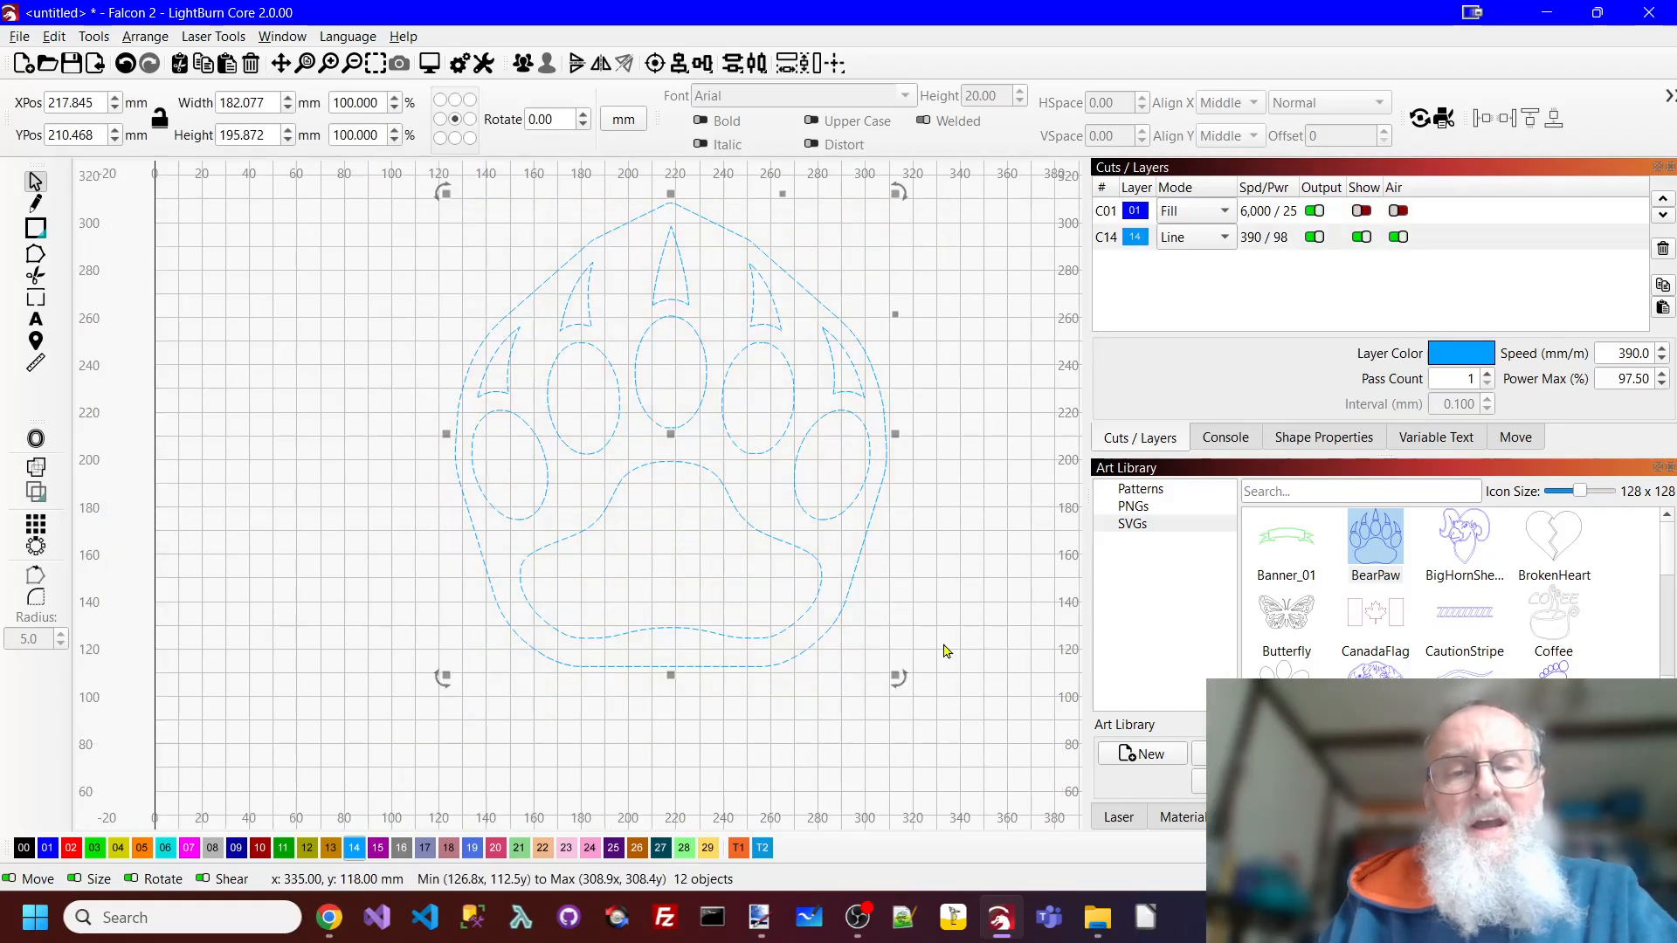
right_click(868, 552)
left_click(913, 741)
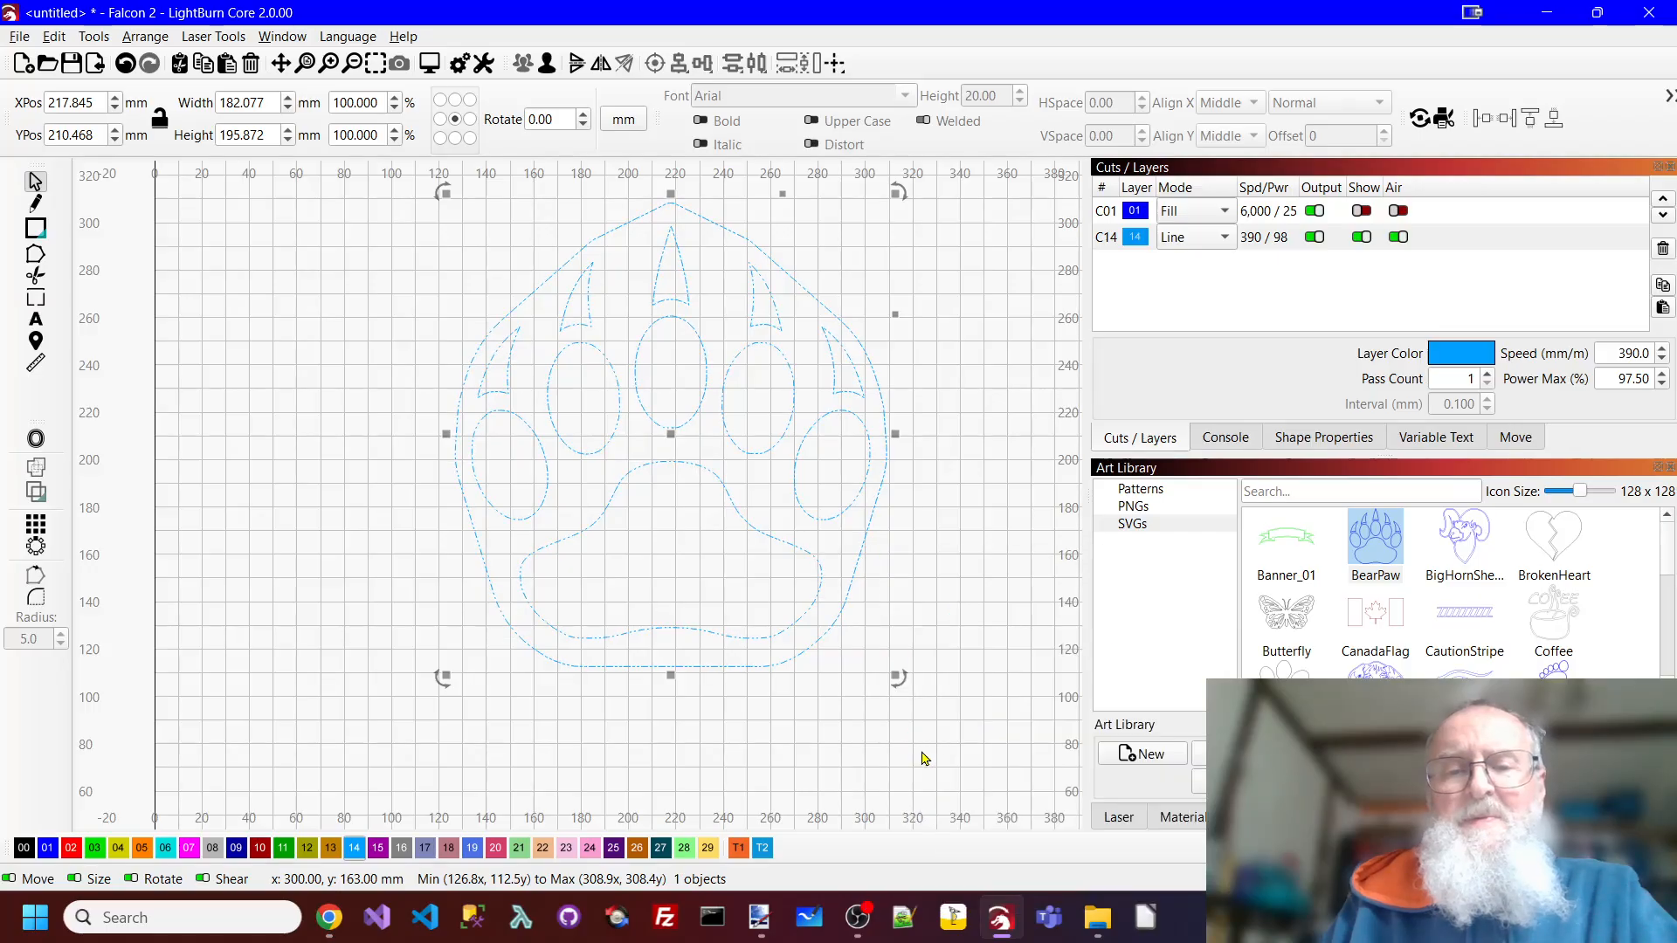
left_click(1360, 210)
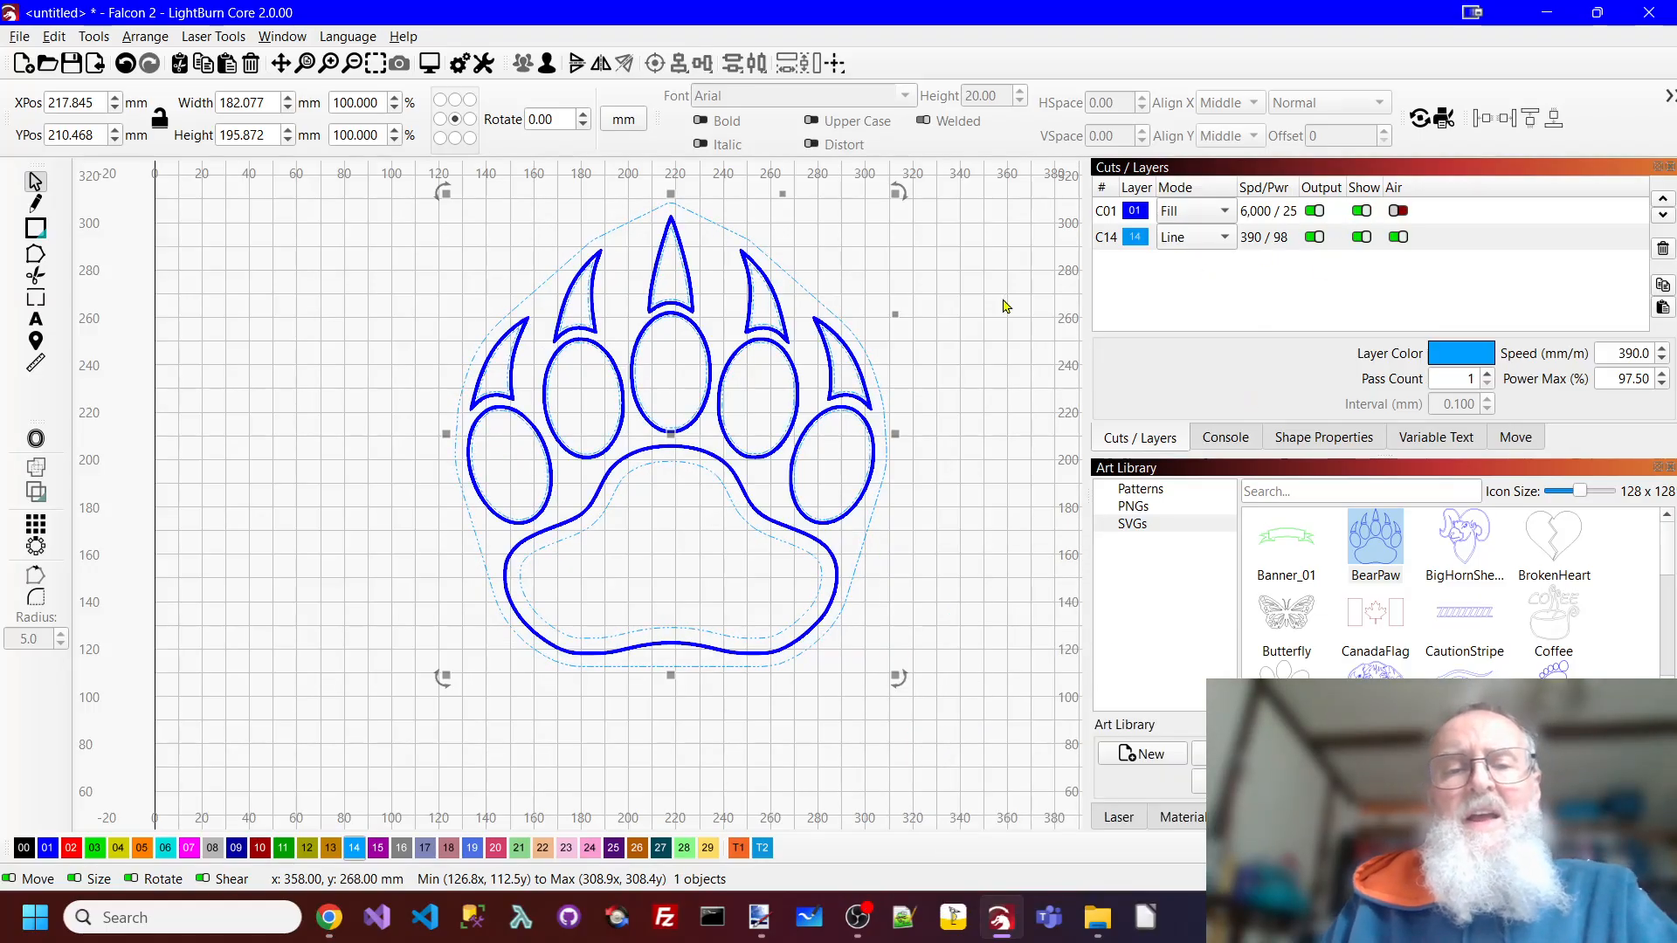
Move the complete bear paw design to the upper-left corner of the bed, centred at about X 95, Y 282 mm.
left_click(965, 367)
scroll(723, 412, "up", 1)
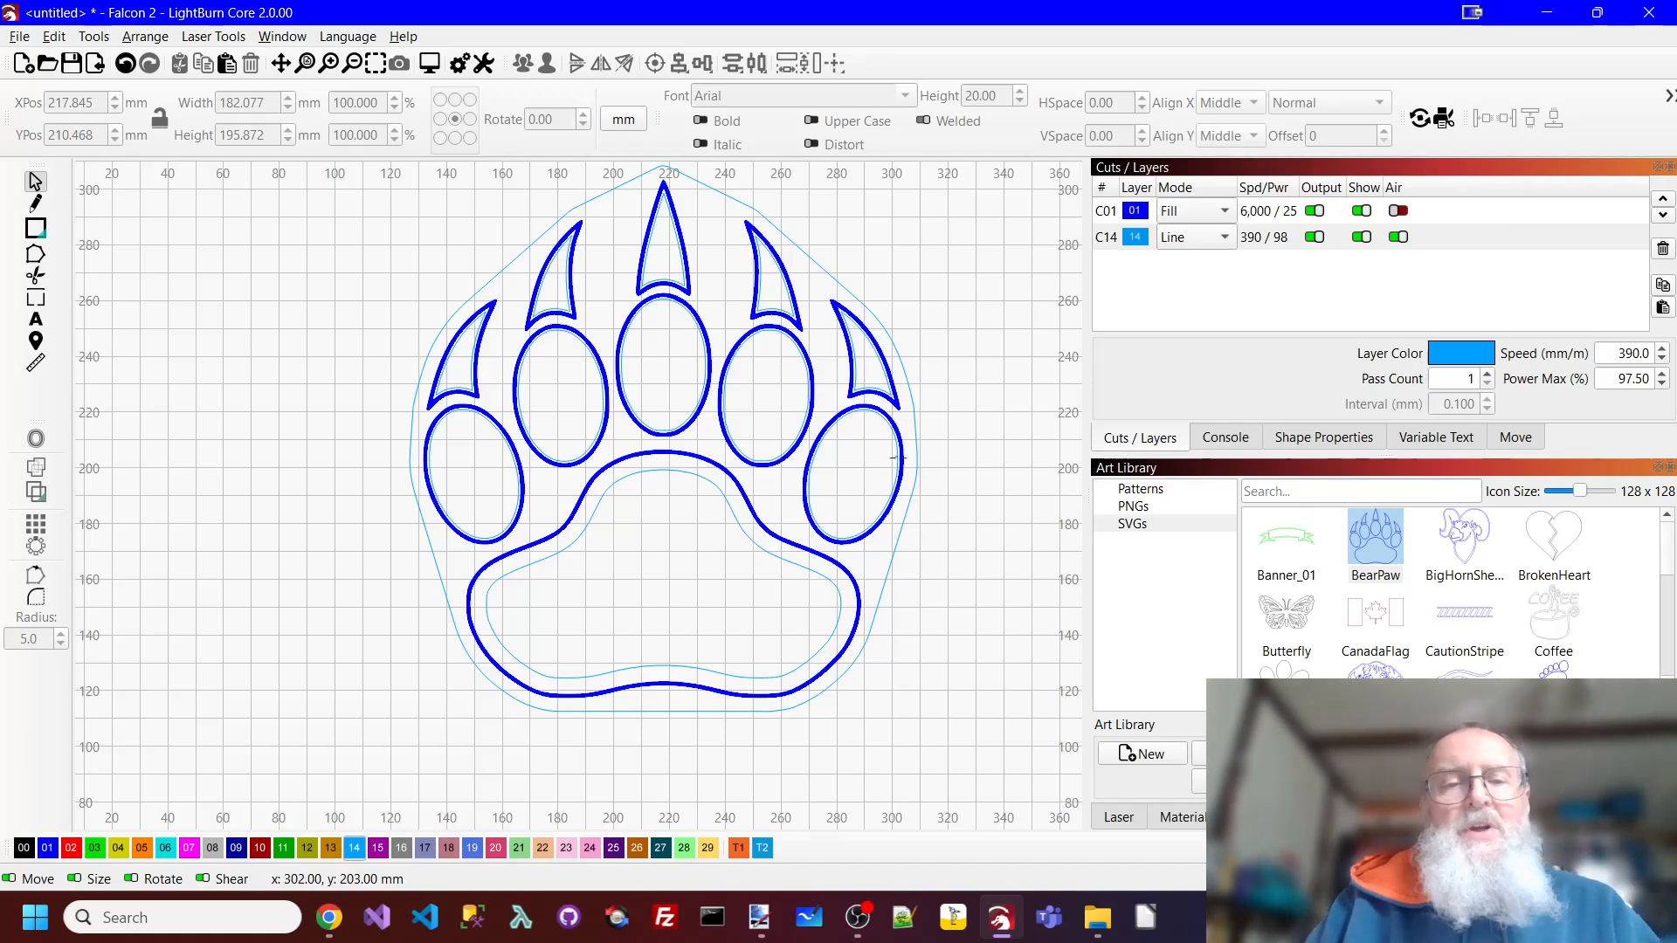
scroll(899, 395, "down", 3)
left_click_drag(587, 225, 959, 634)
left_click_drag(763, 387, 586, 283)
Place the dog paw SVG from the art library in the empty area of the bed and rotate it upright.
scroll(1478, 603, "down", 3)
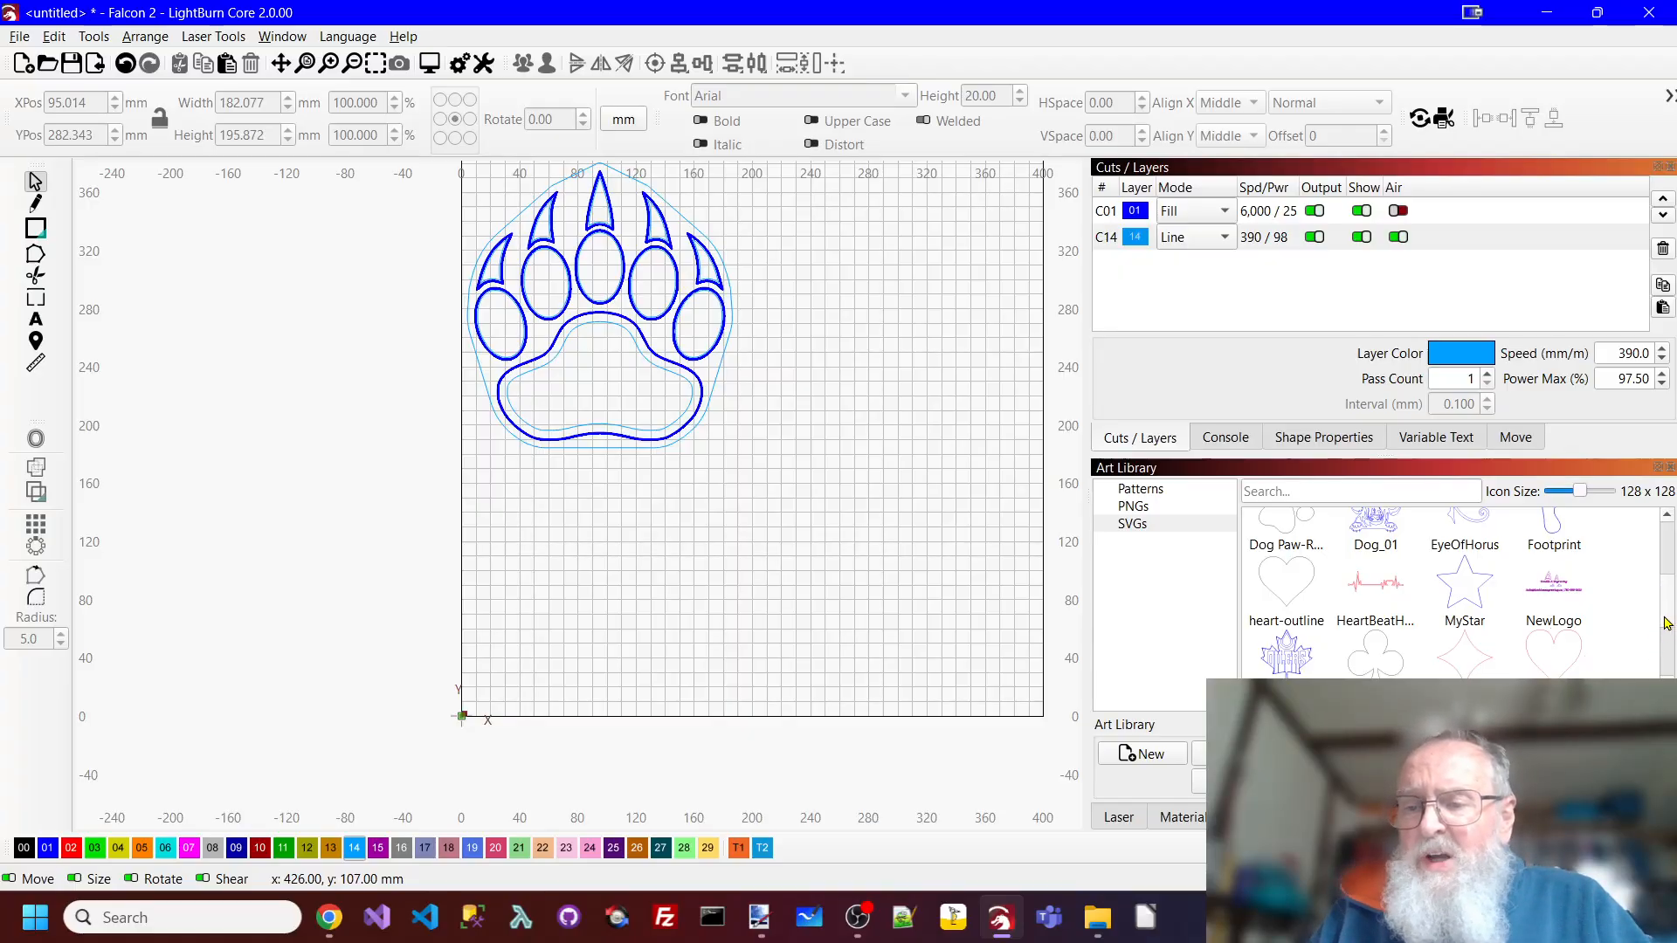
scroll(1485, 603, "up", 2)
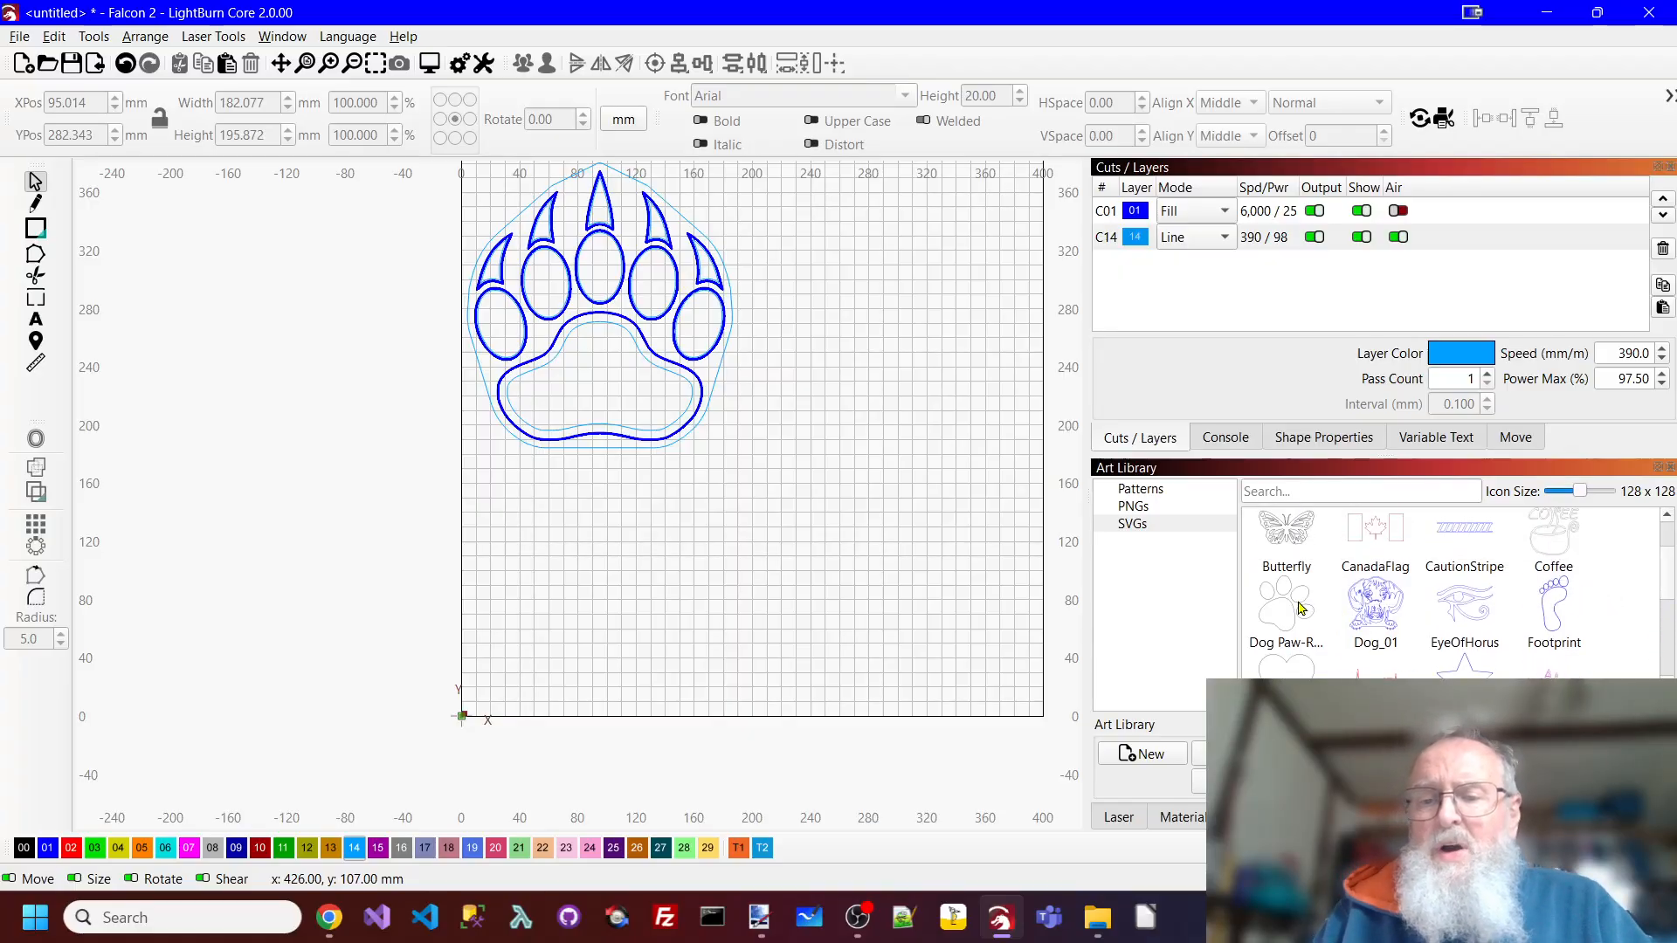
left_click_drag(1299, 609, 868, 619)
scroll(868, 619, "up", 3)
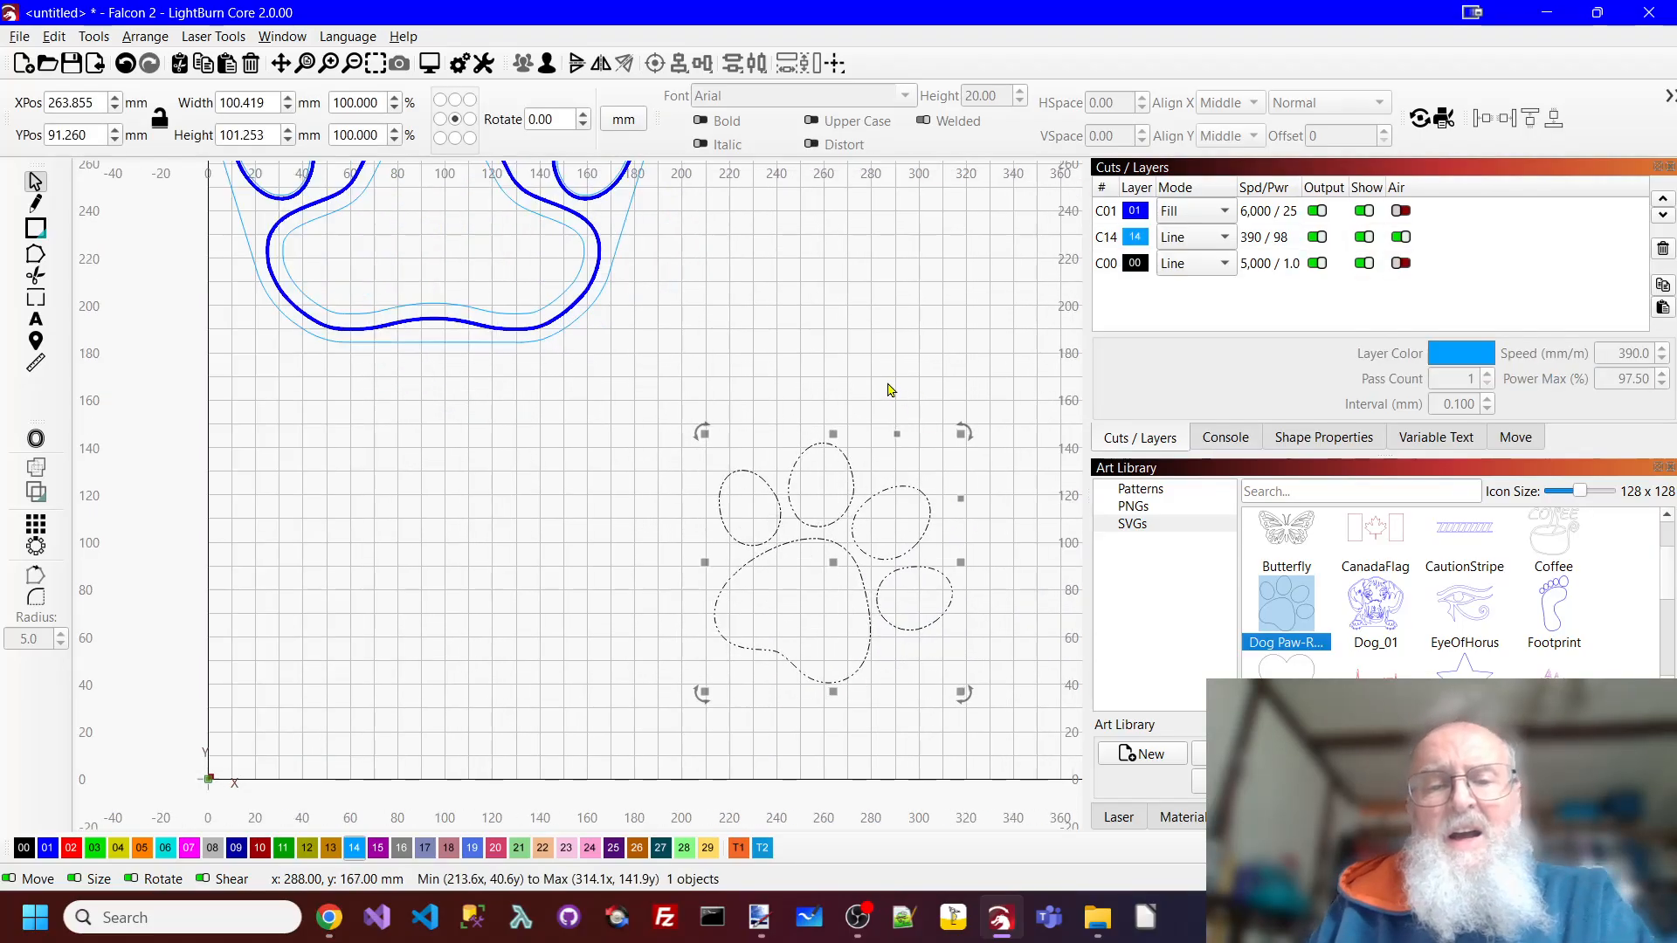
left_click_drag(703, 433, 640, 486)
left_click(961, 581)
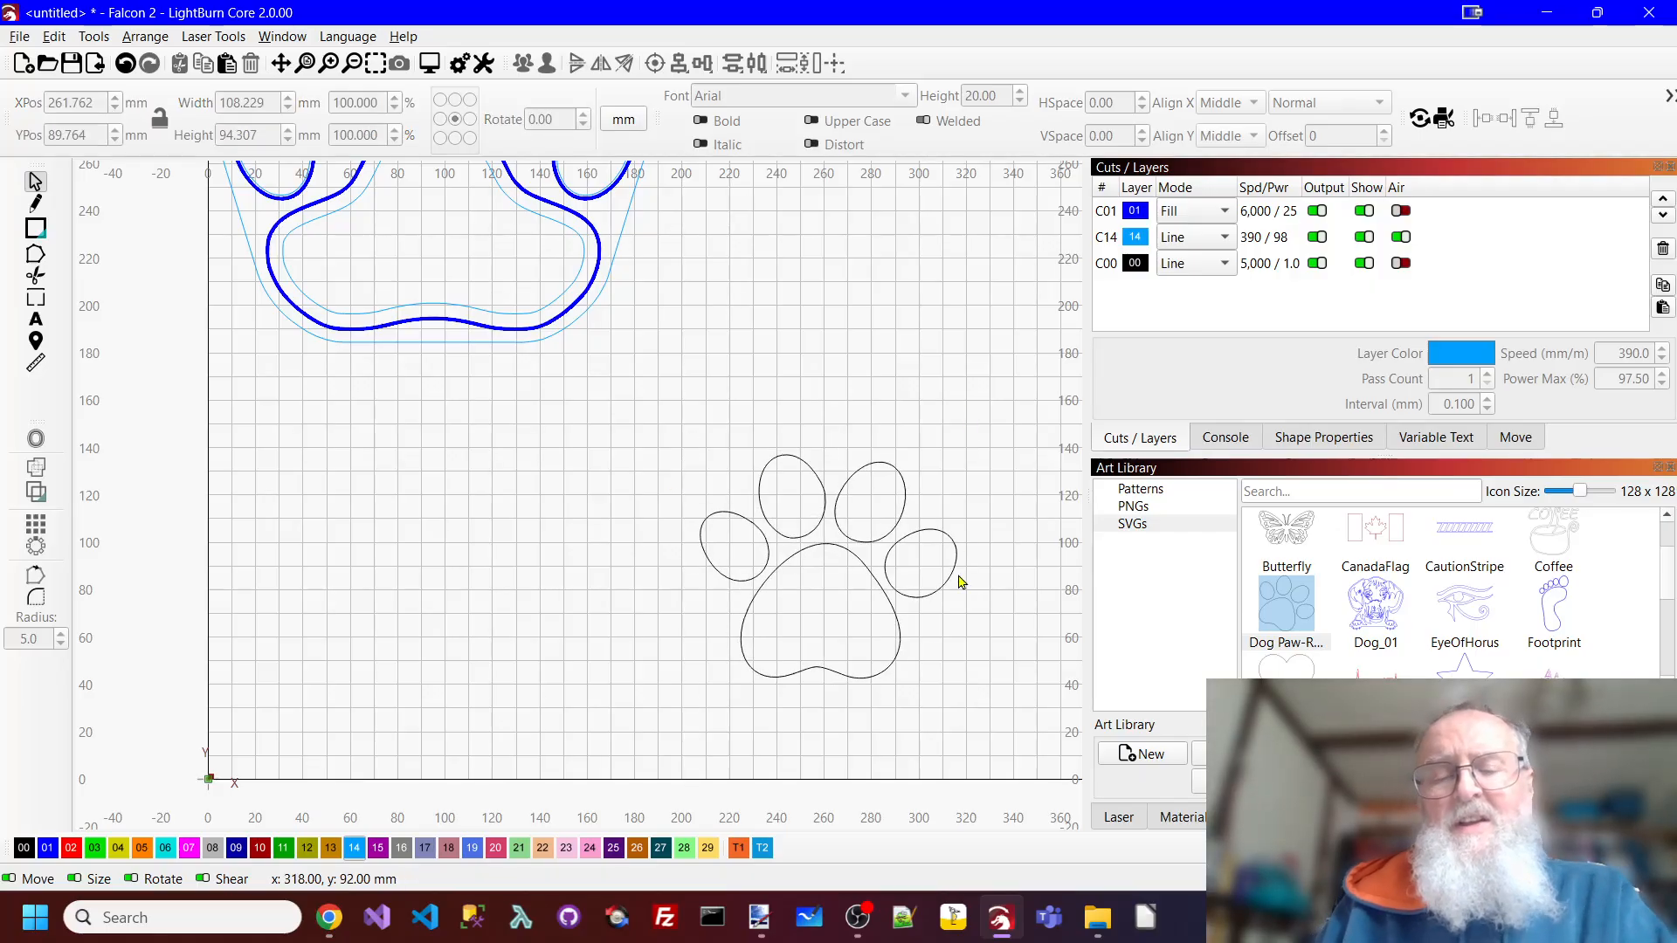
Create a rubber band outline around the dog paw on cut layer 14.
scroll(932, 652, "up", 2)
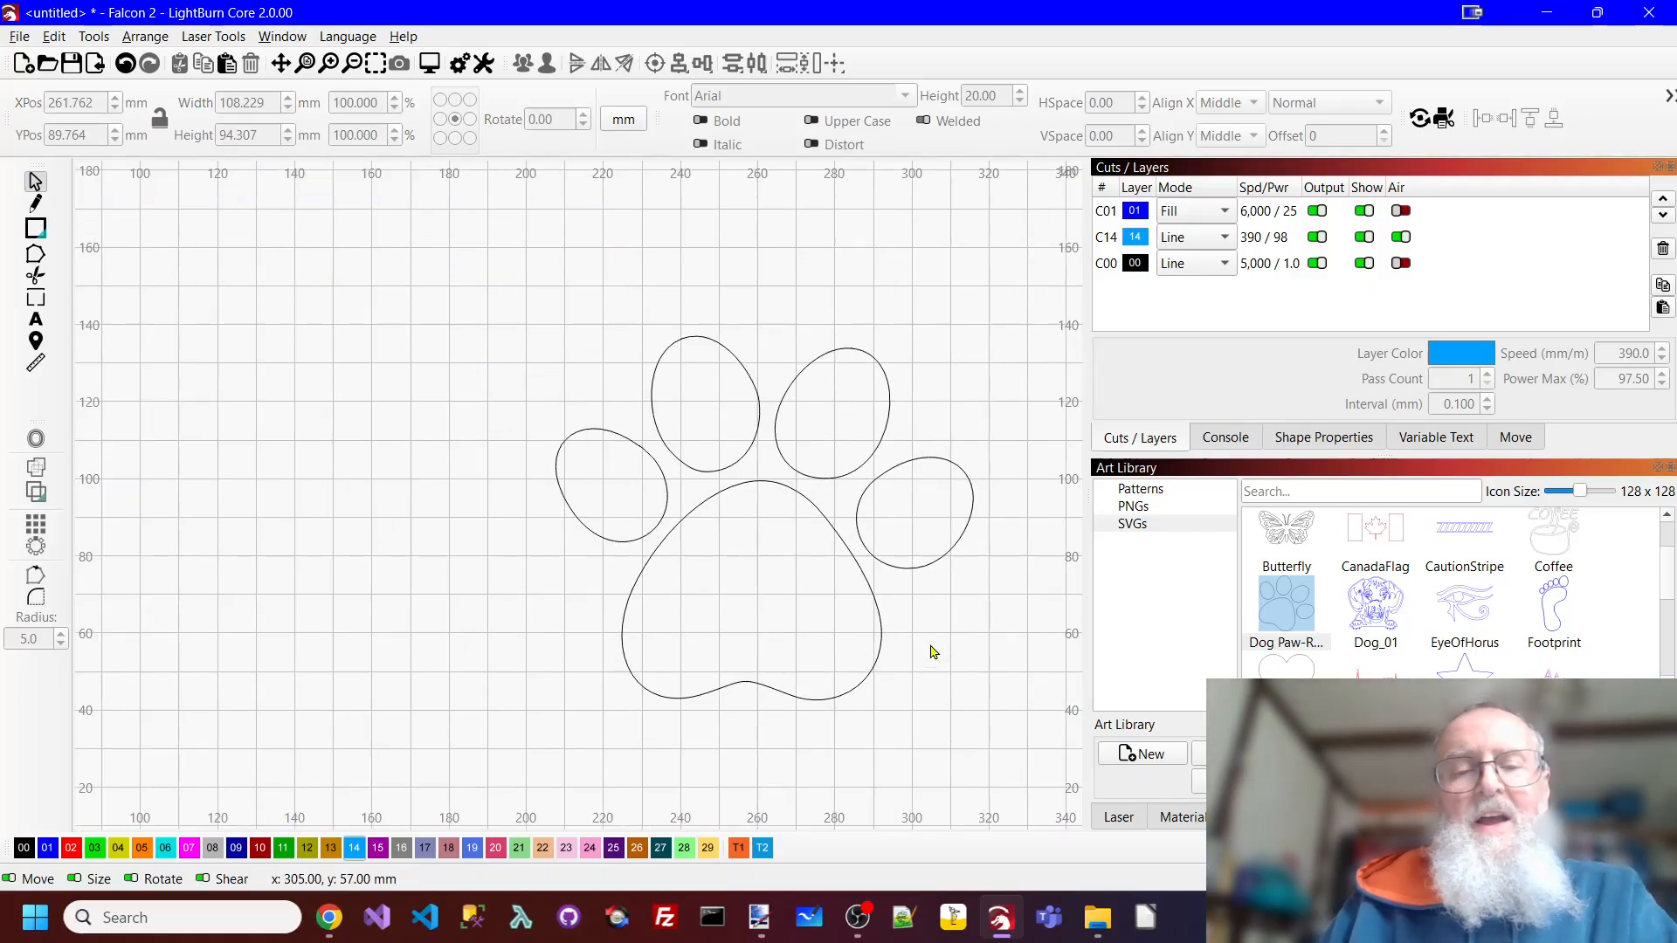
left_click(950, 563)
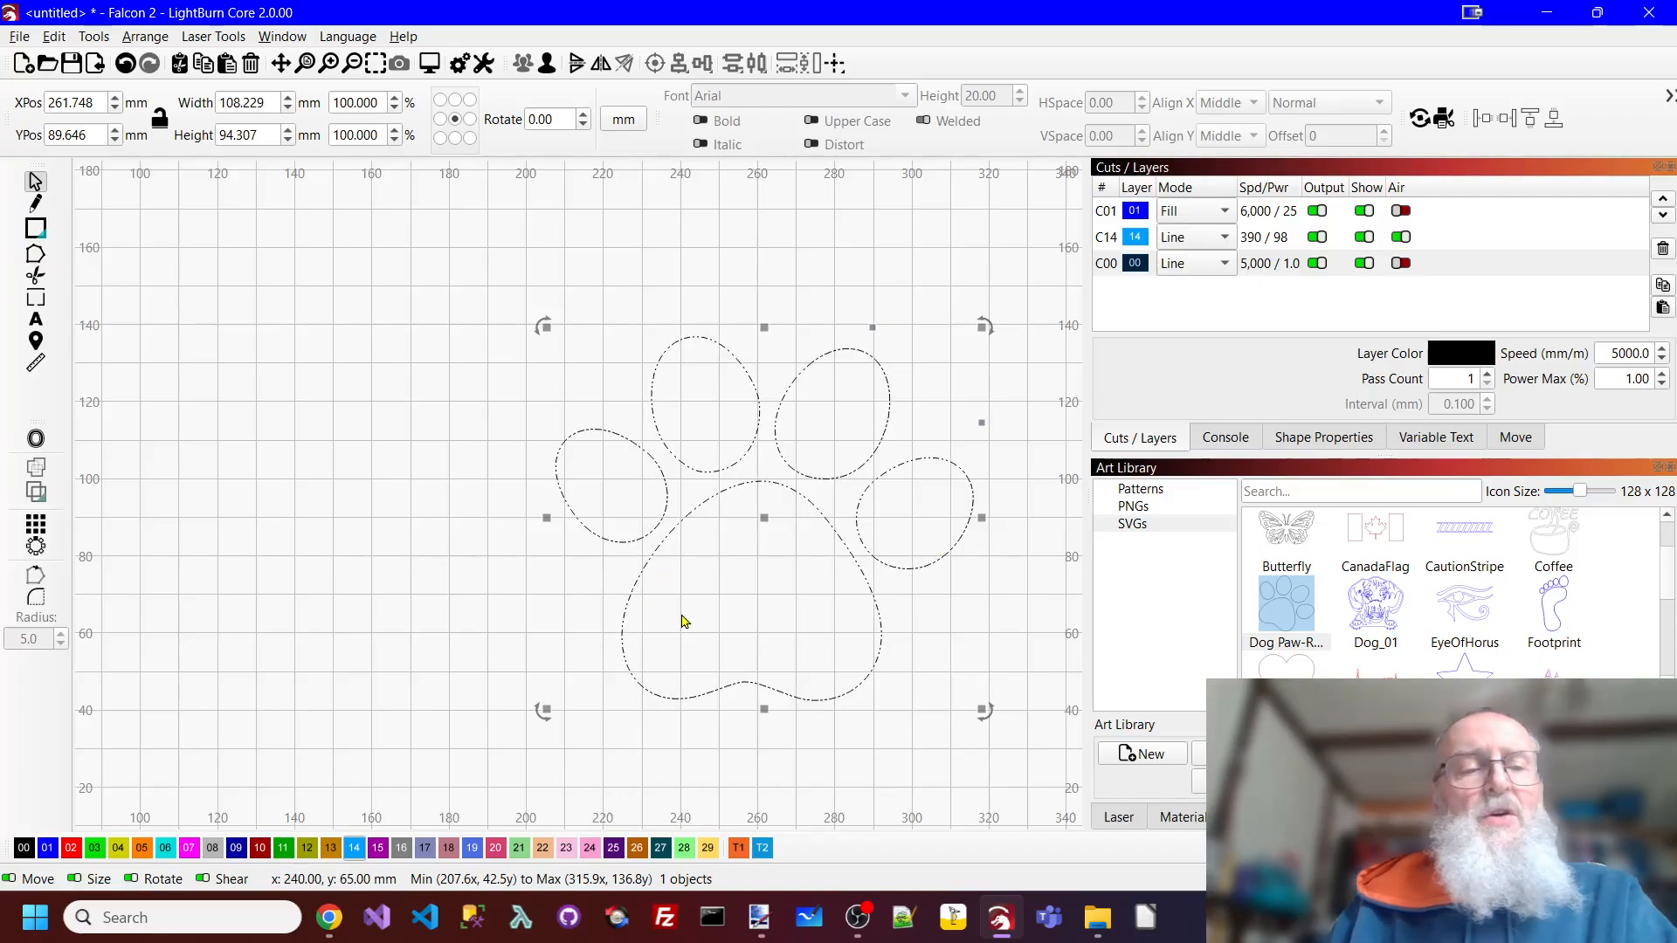
left_click(147, 38)
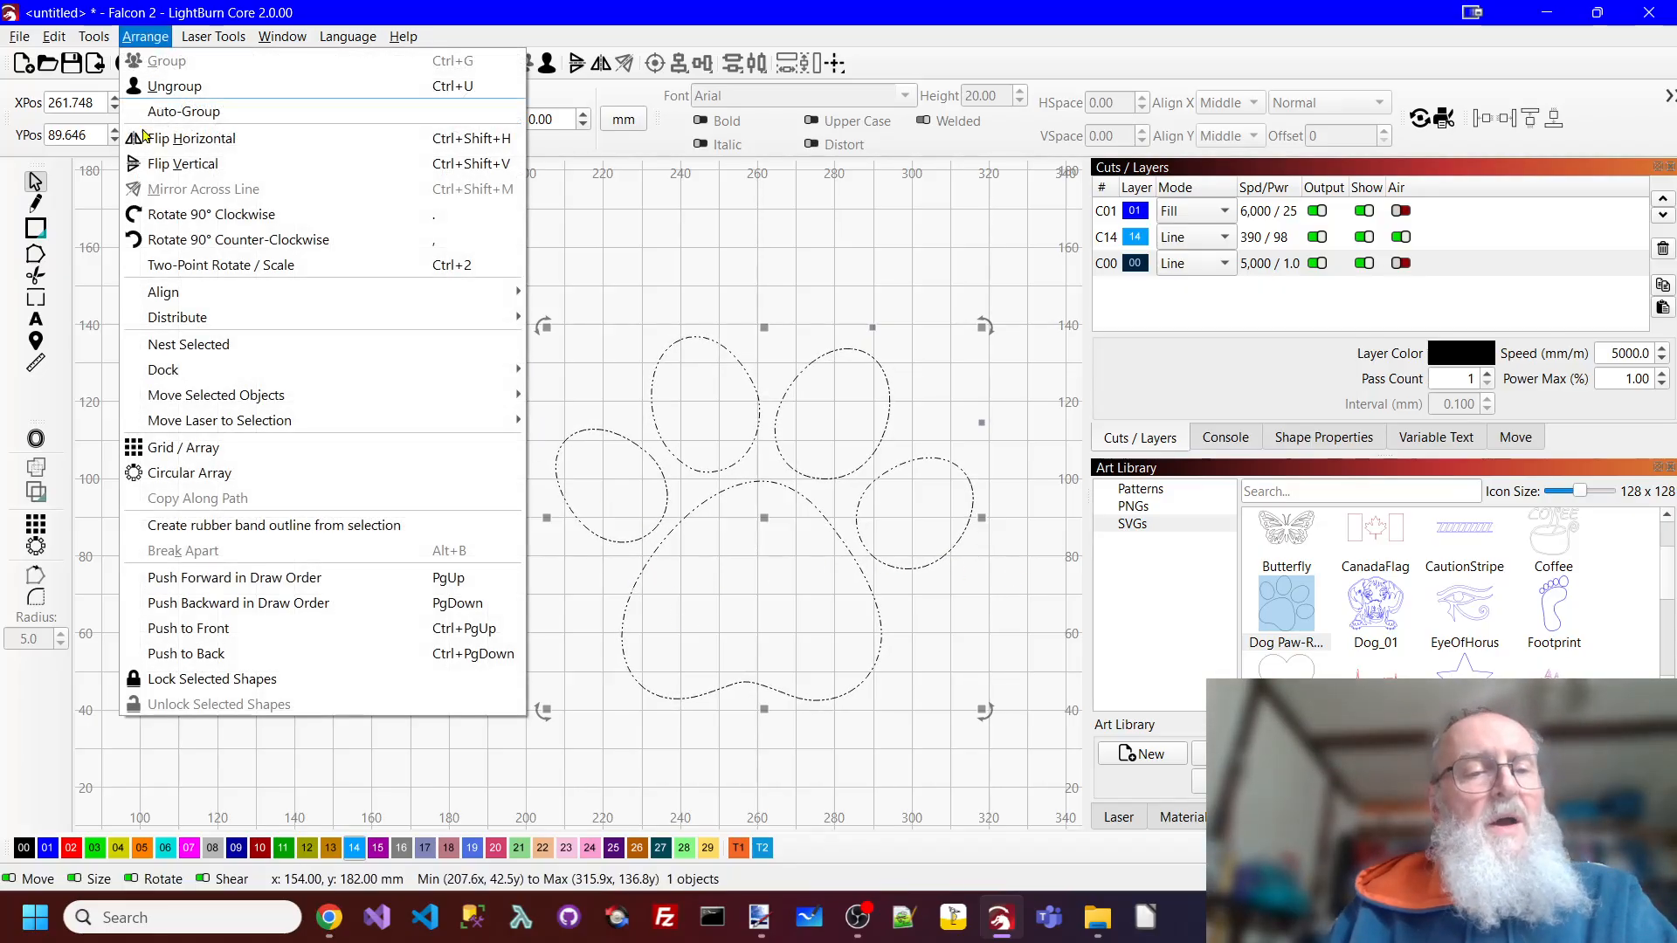
left_click(252, 527)
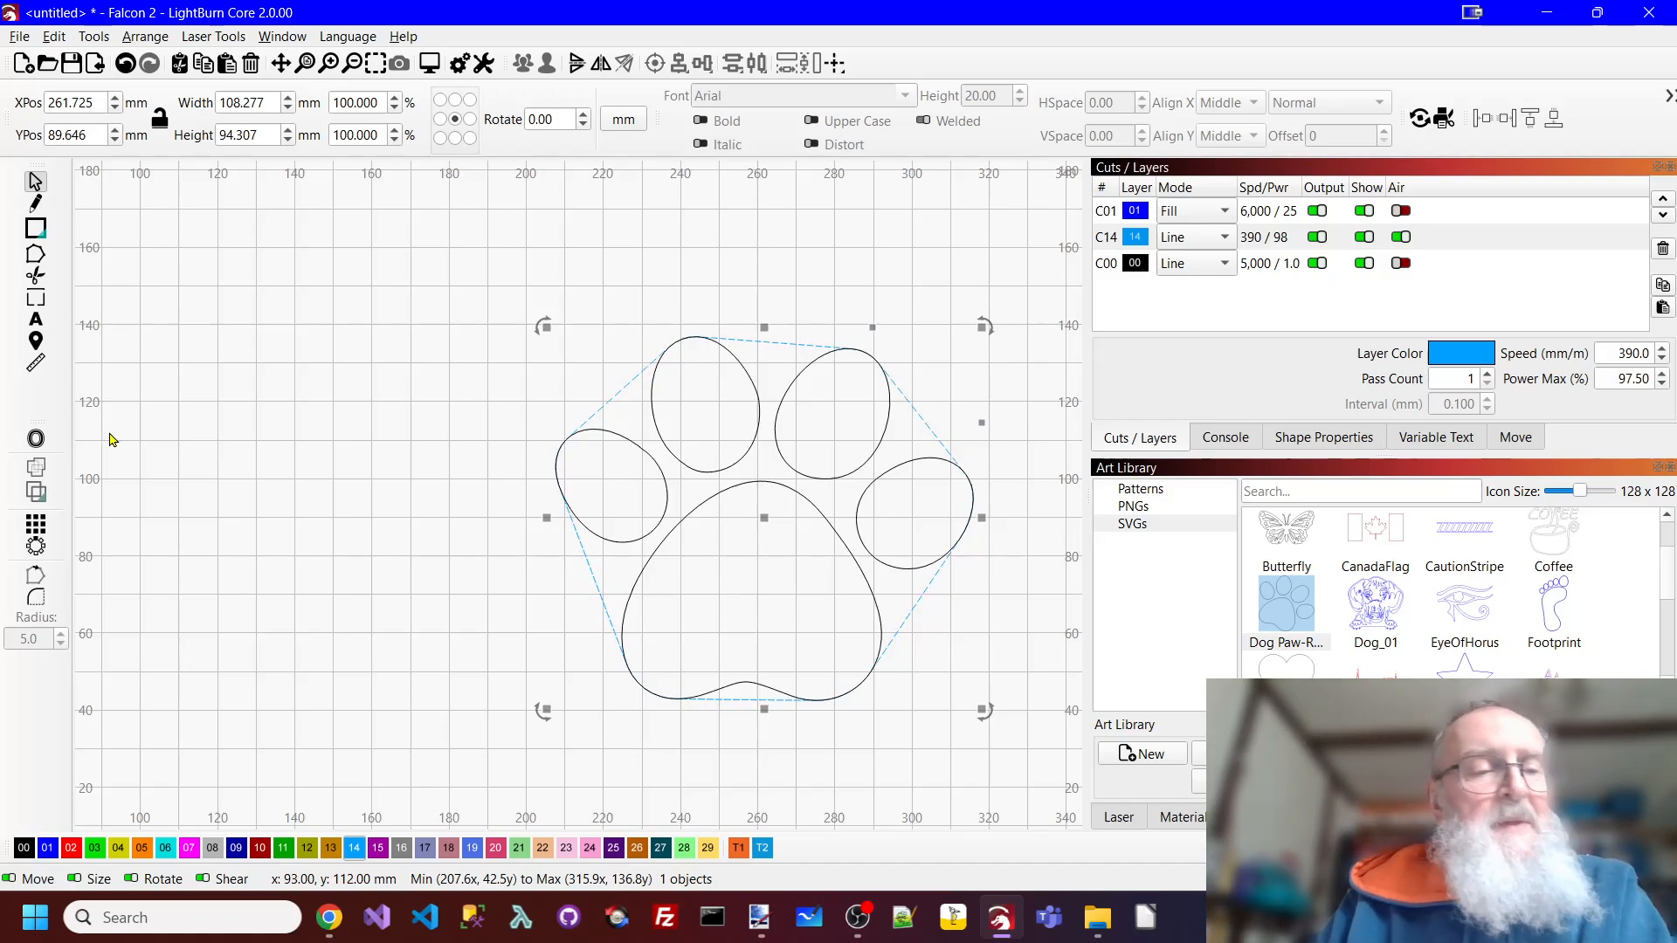
Offset the dog paw's rubber band outline outward by 5 mm with the Corner style, deleting the original outline.
left_click(34, 444)
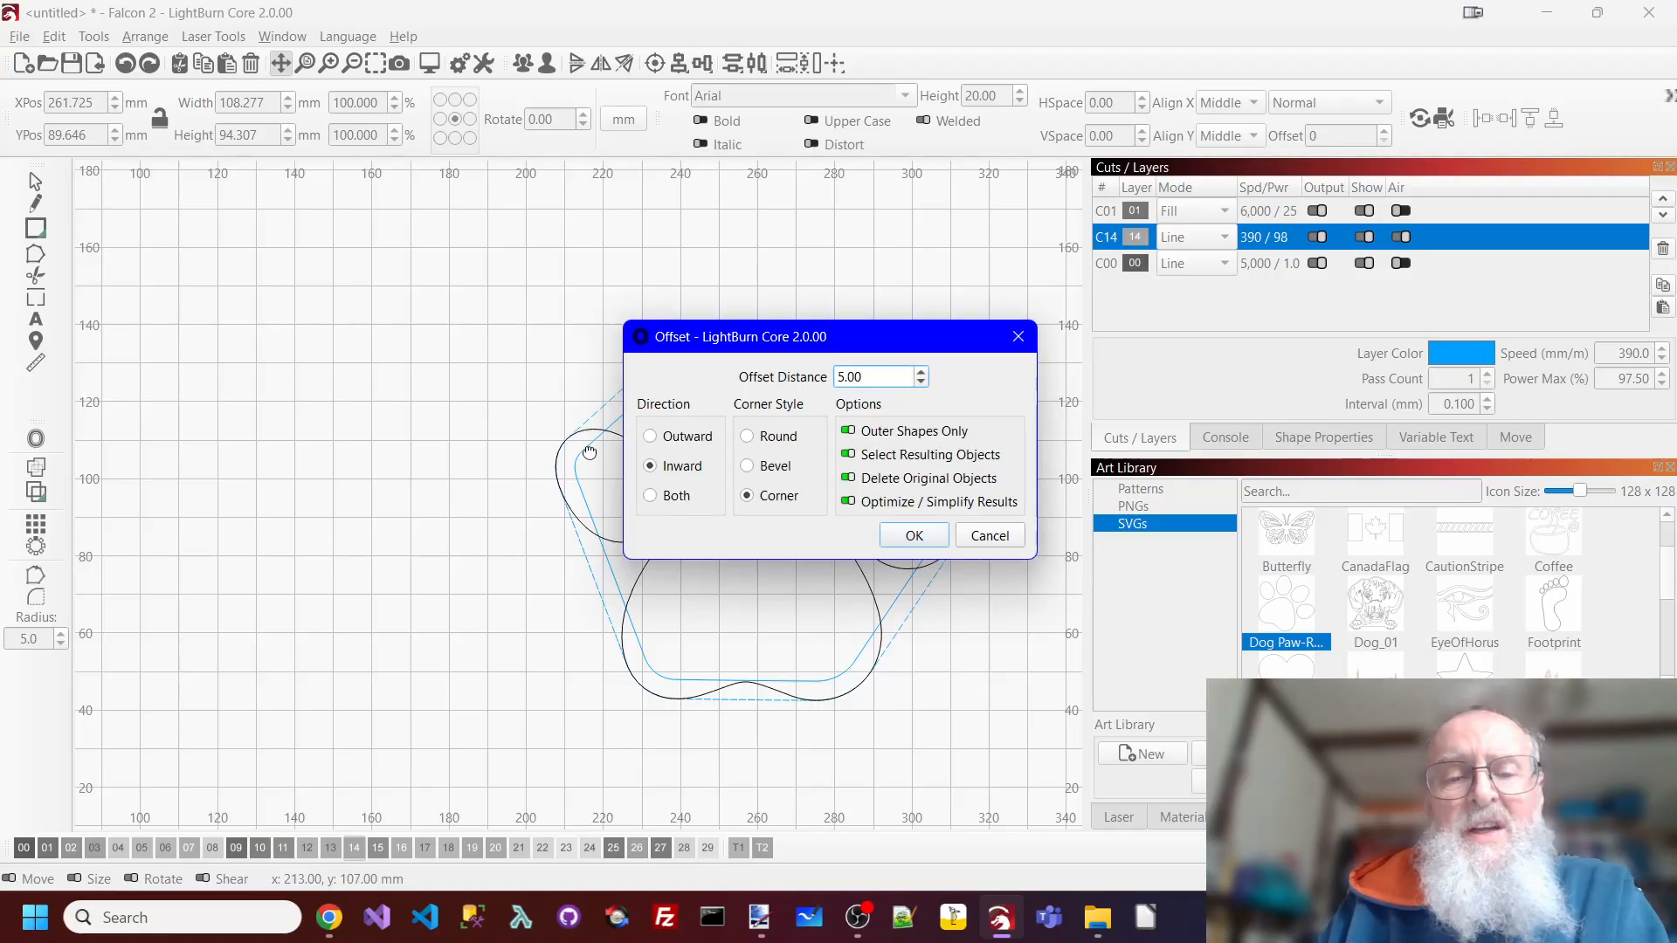
left_click(651, 437)
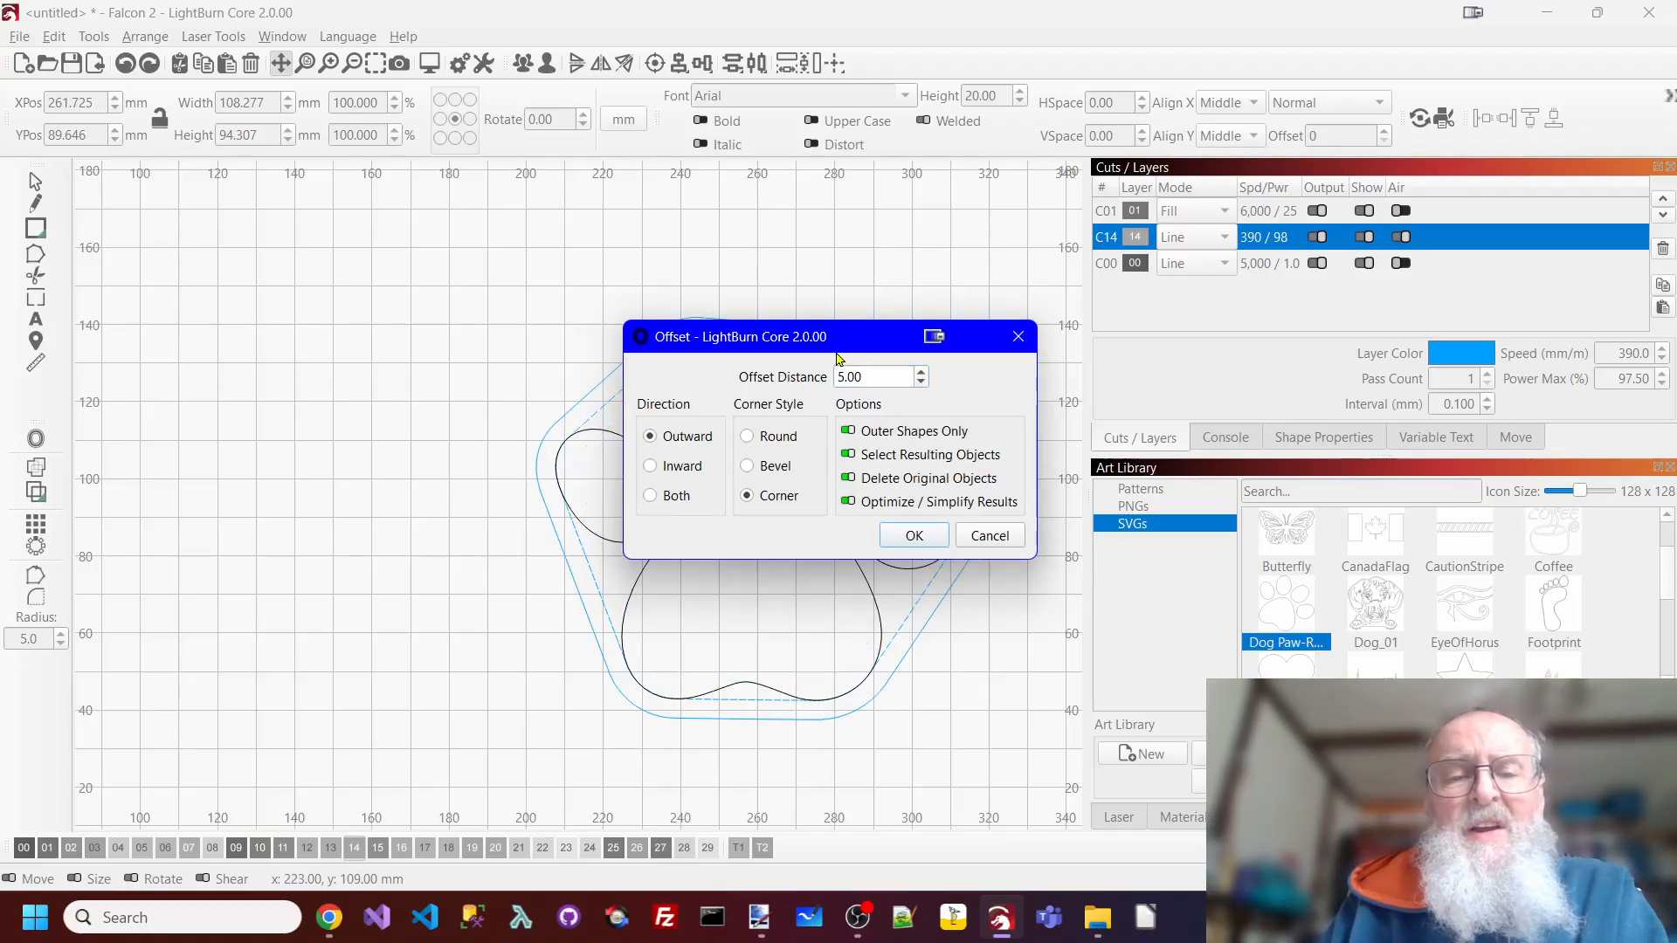
mouse_move(837, 353)
left_mouse_down()
mouse_move(1221, 262)
mouse_move(1168, 277)
left_mouse_up()
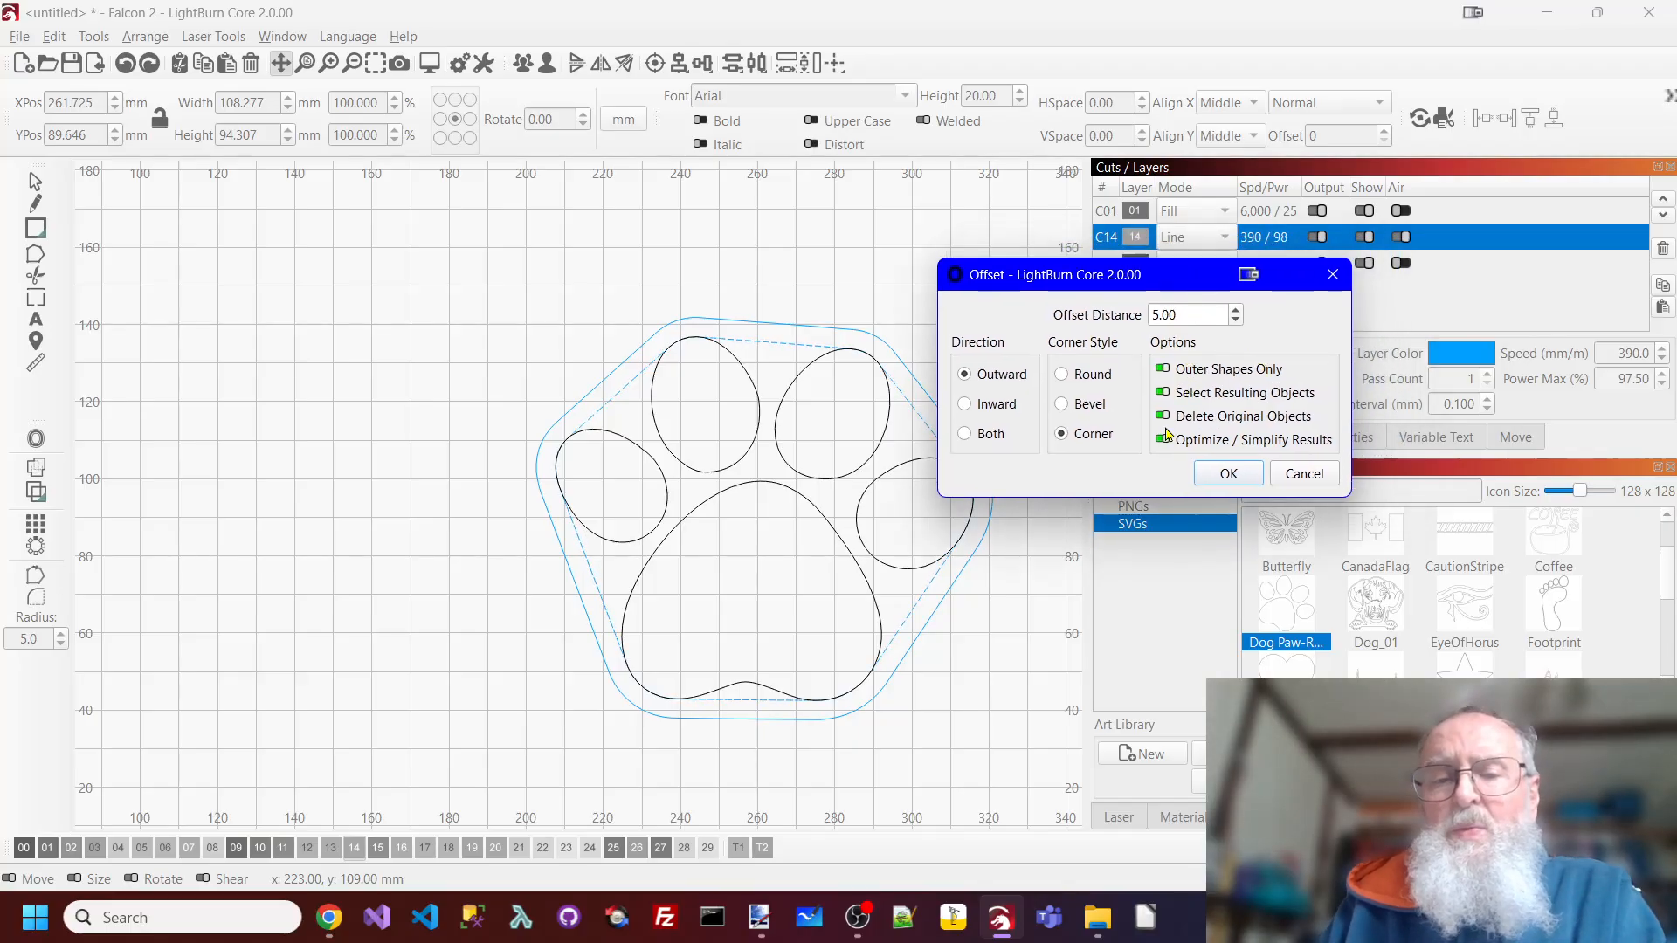
left_click(1227, 475)
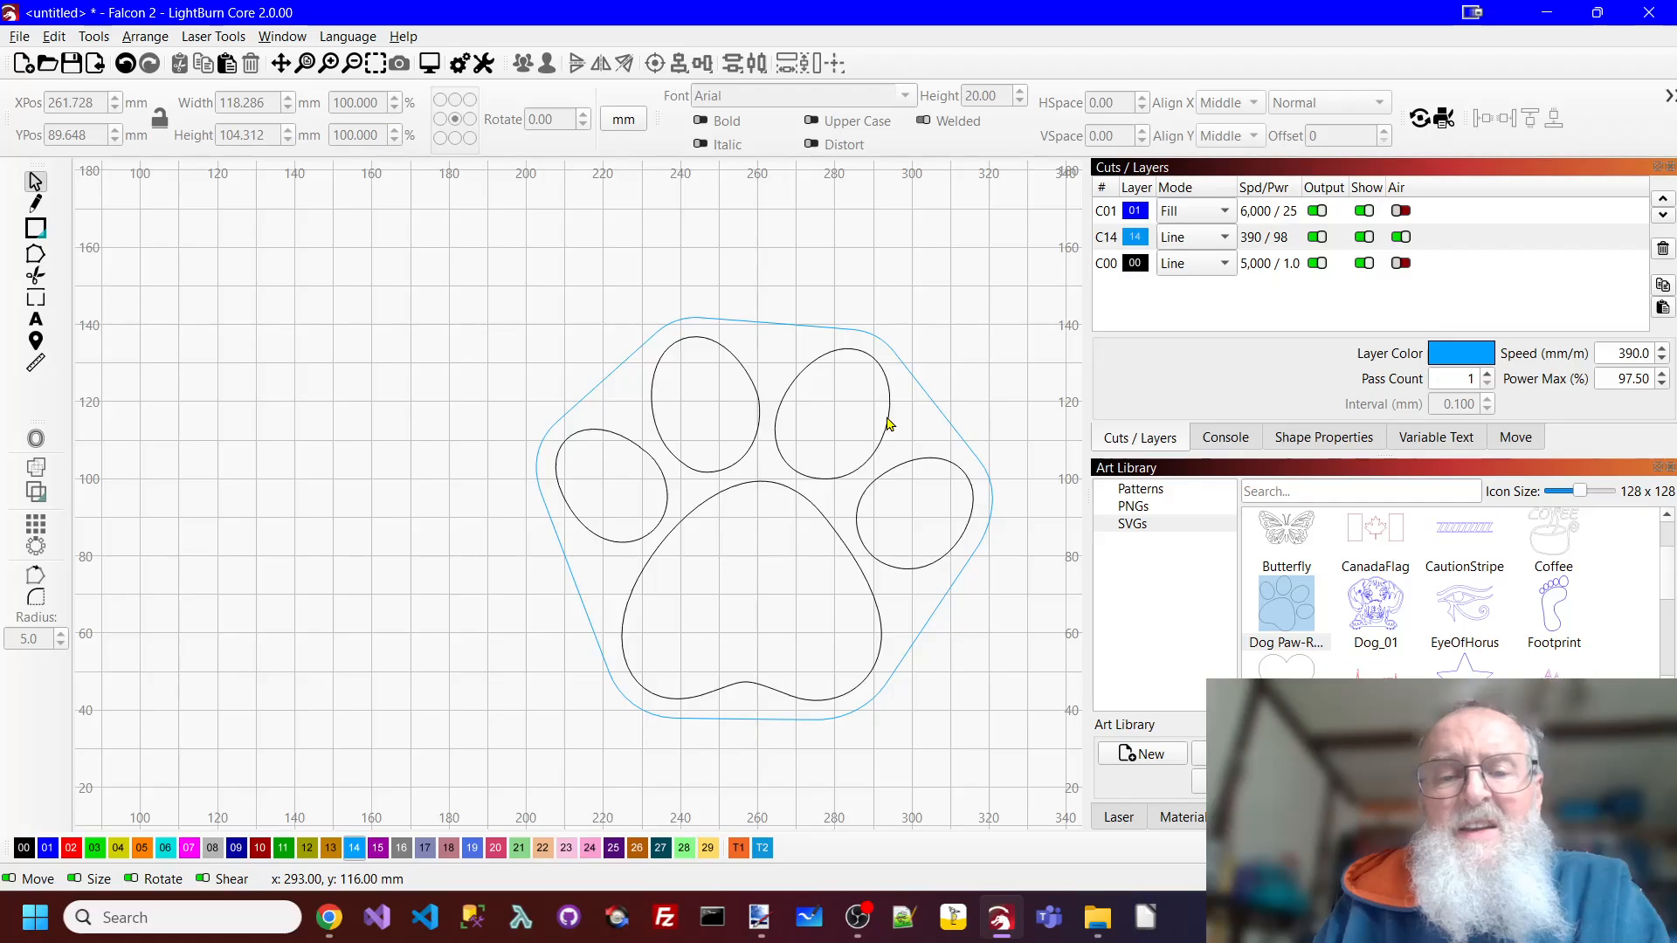
Try assigning the dog paw artwork to fill layer 01, and undo the assignment.
left_click(889, 423)
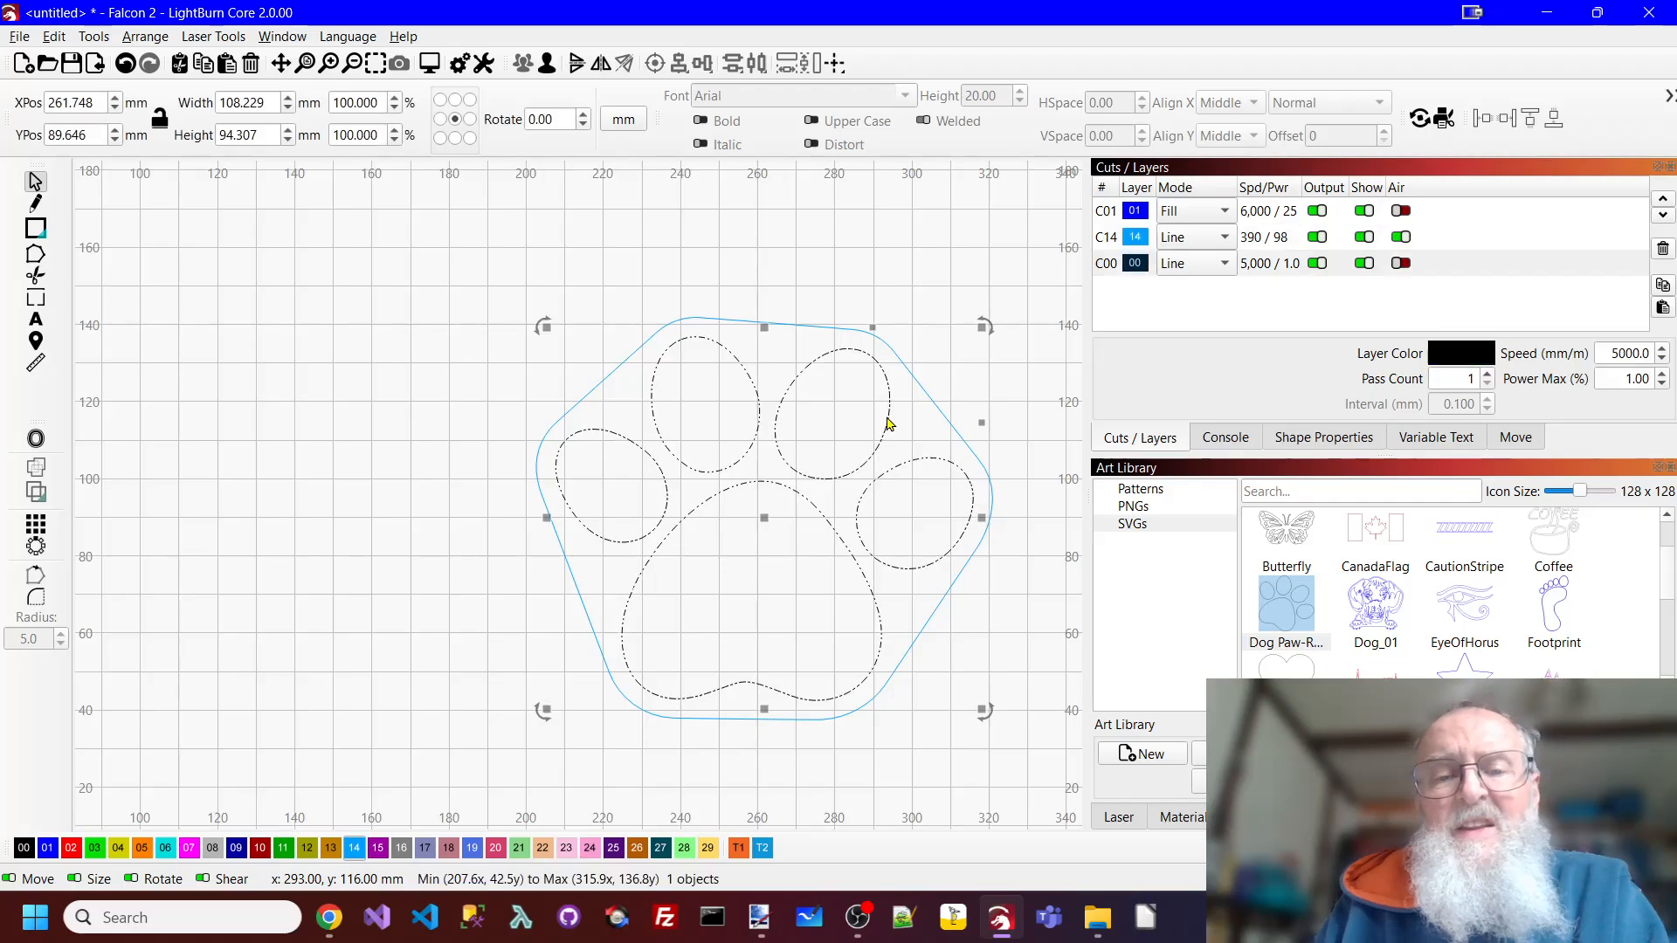
left_click(48, 849)
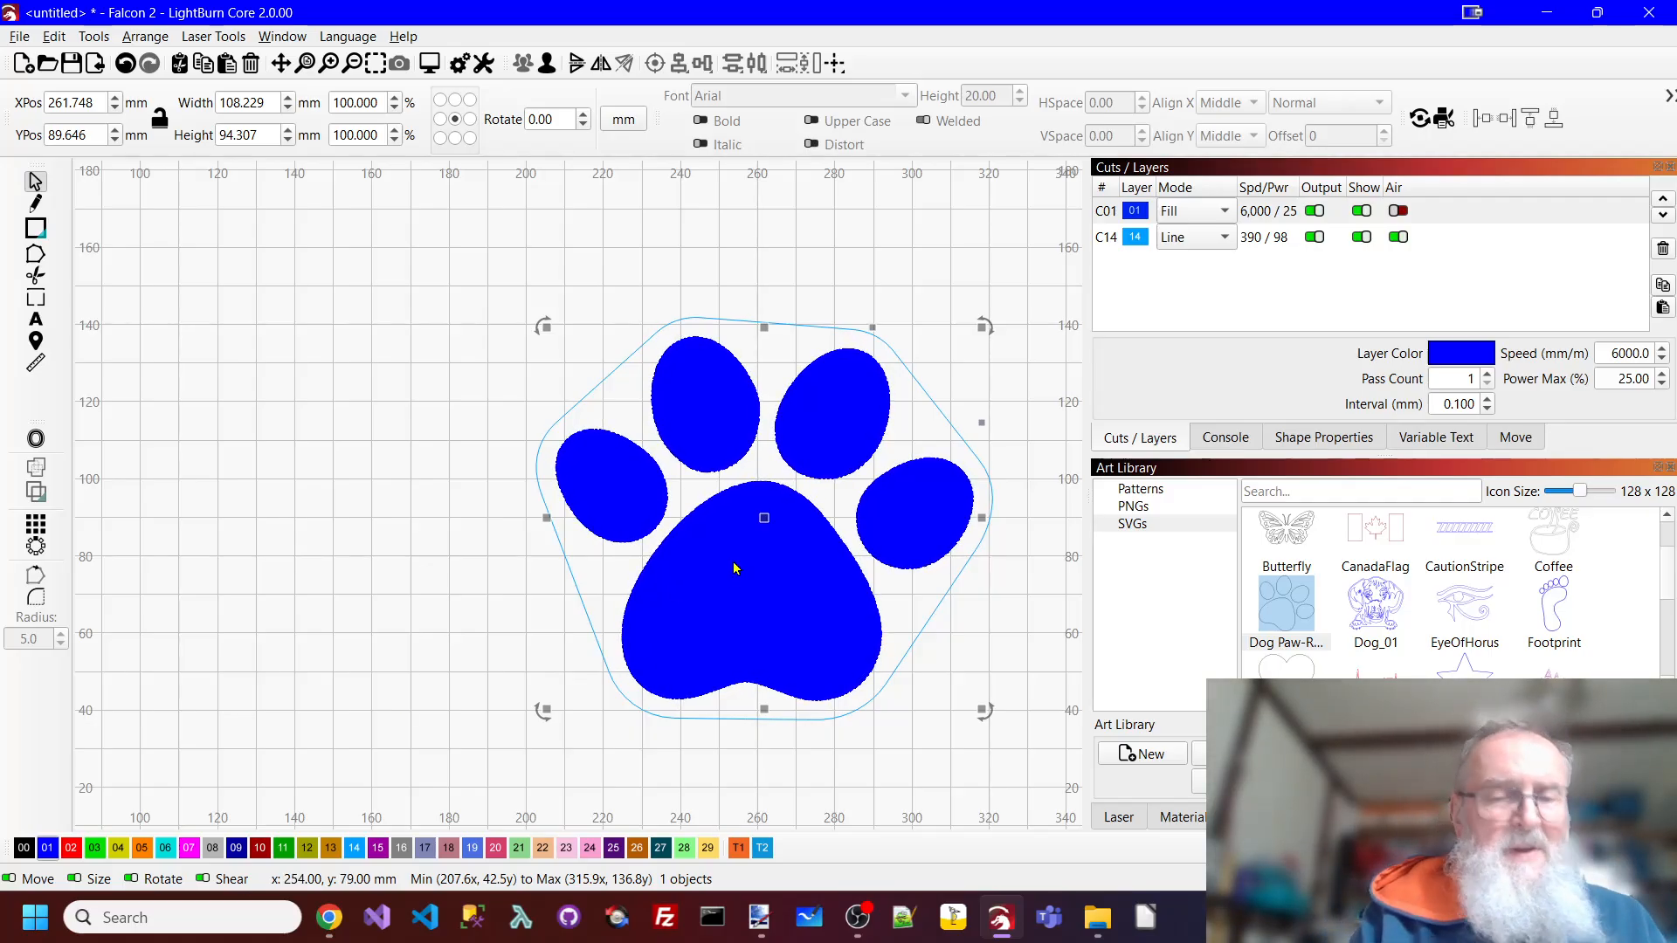
key("ctrl+z")
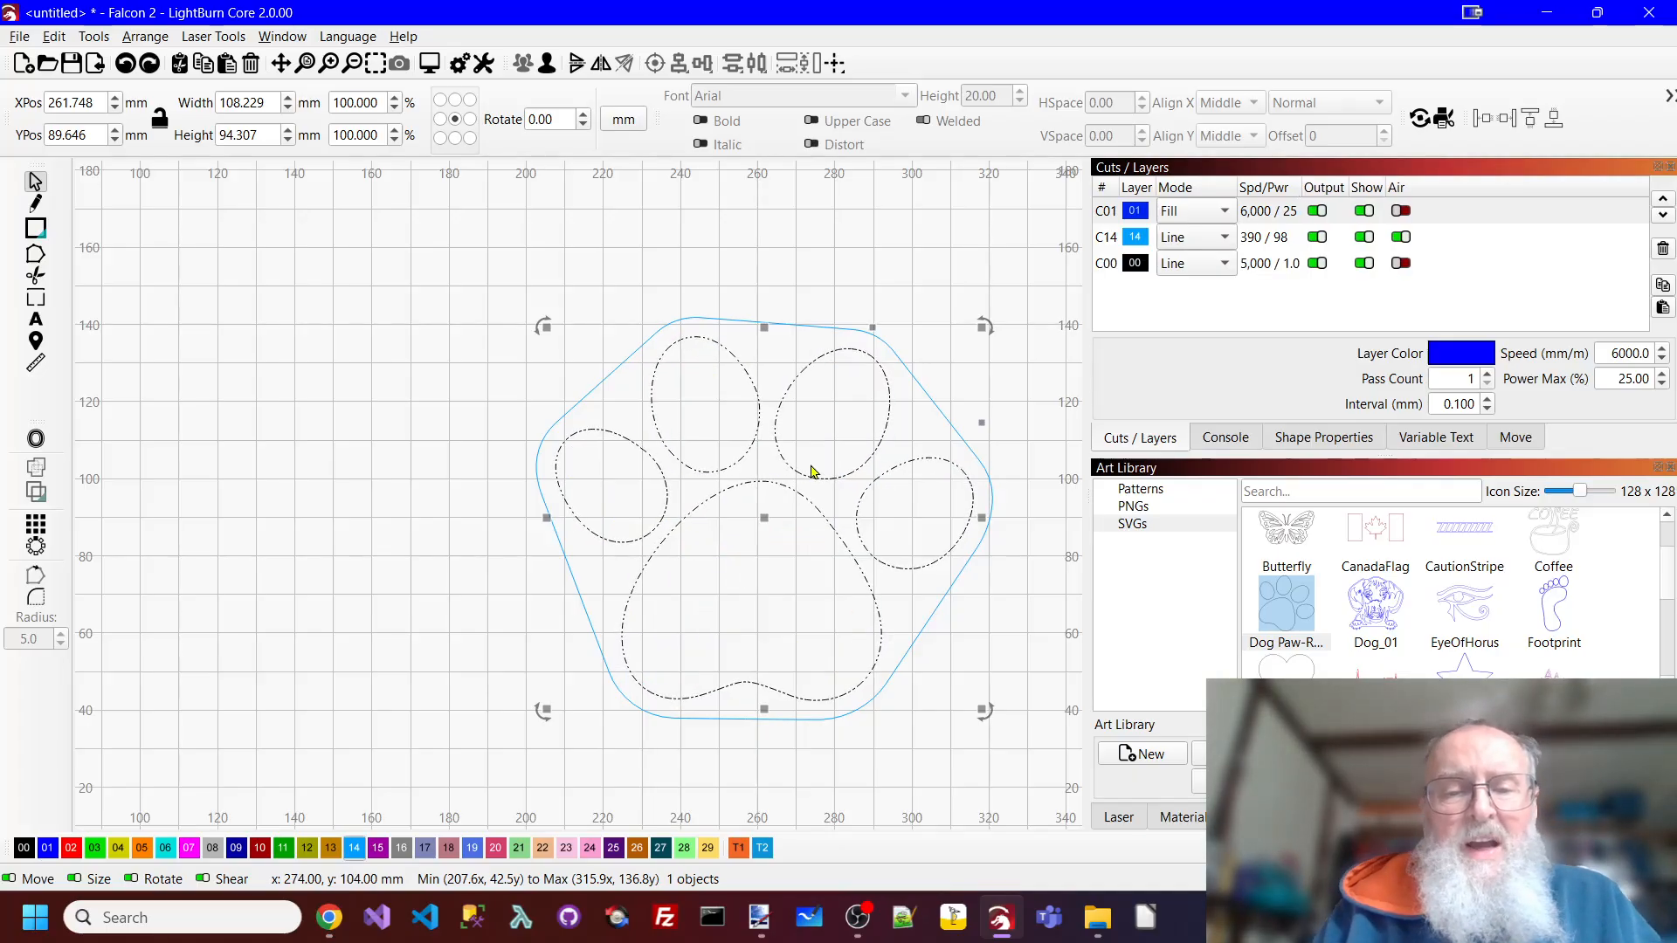
Offset the dog paw artwork inward by 2 mm with the Corner style, keeping the original objects.
left_click(36, 439)
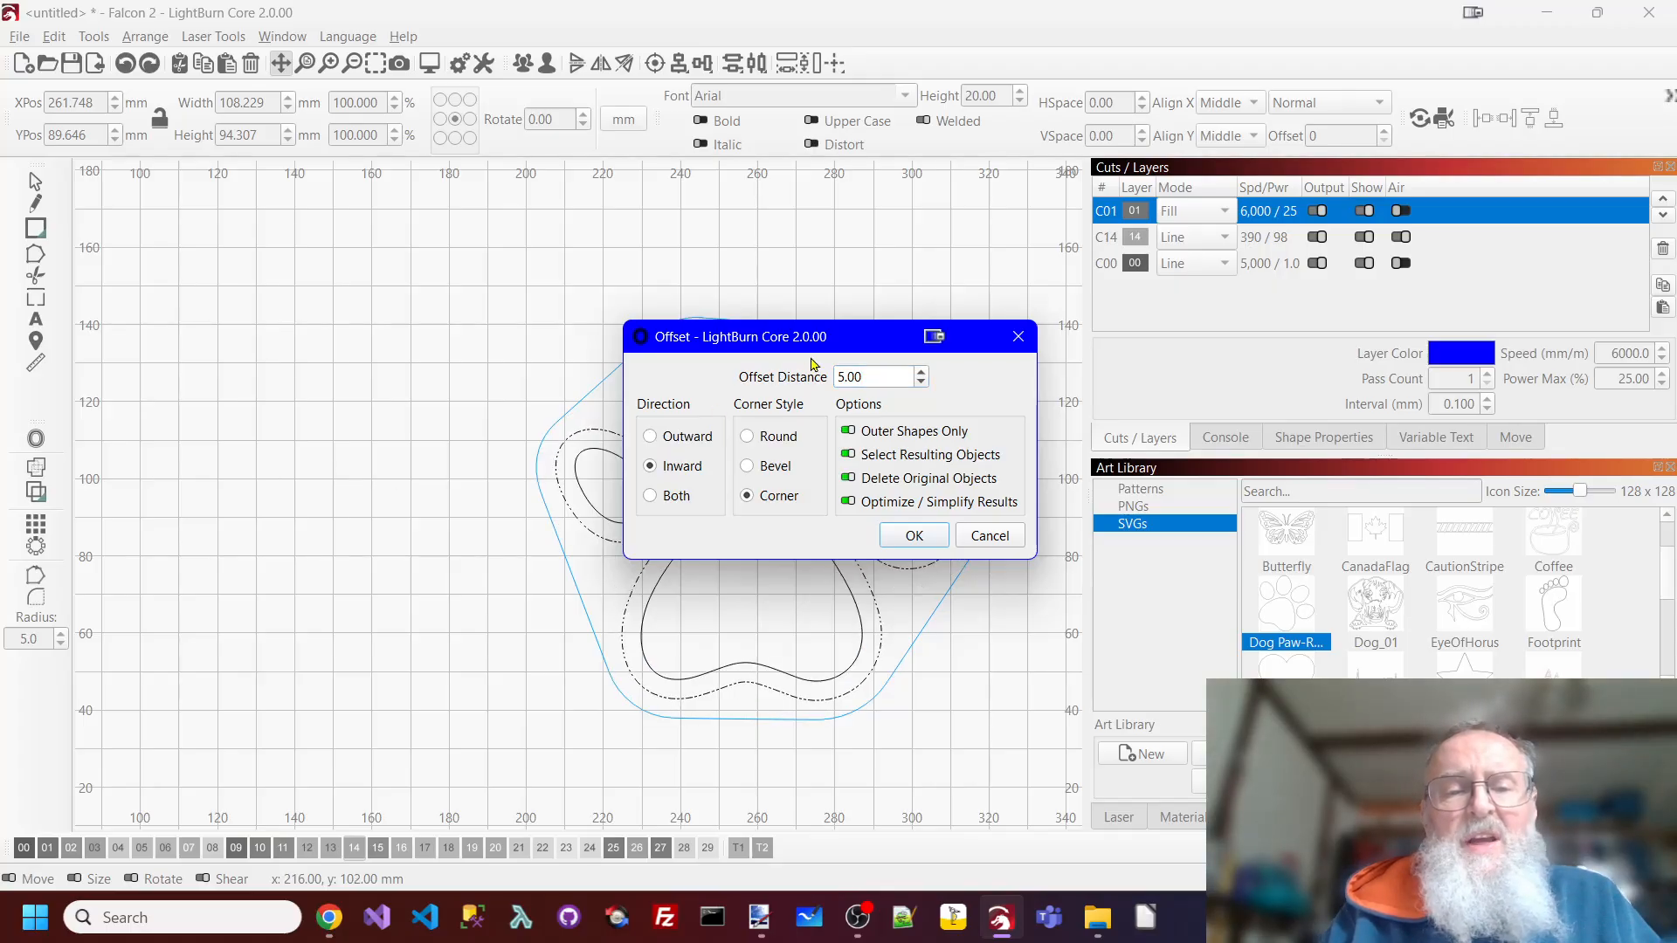
left_click_drag(830, 345, 1319, 265)
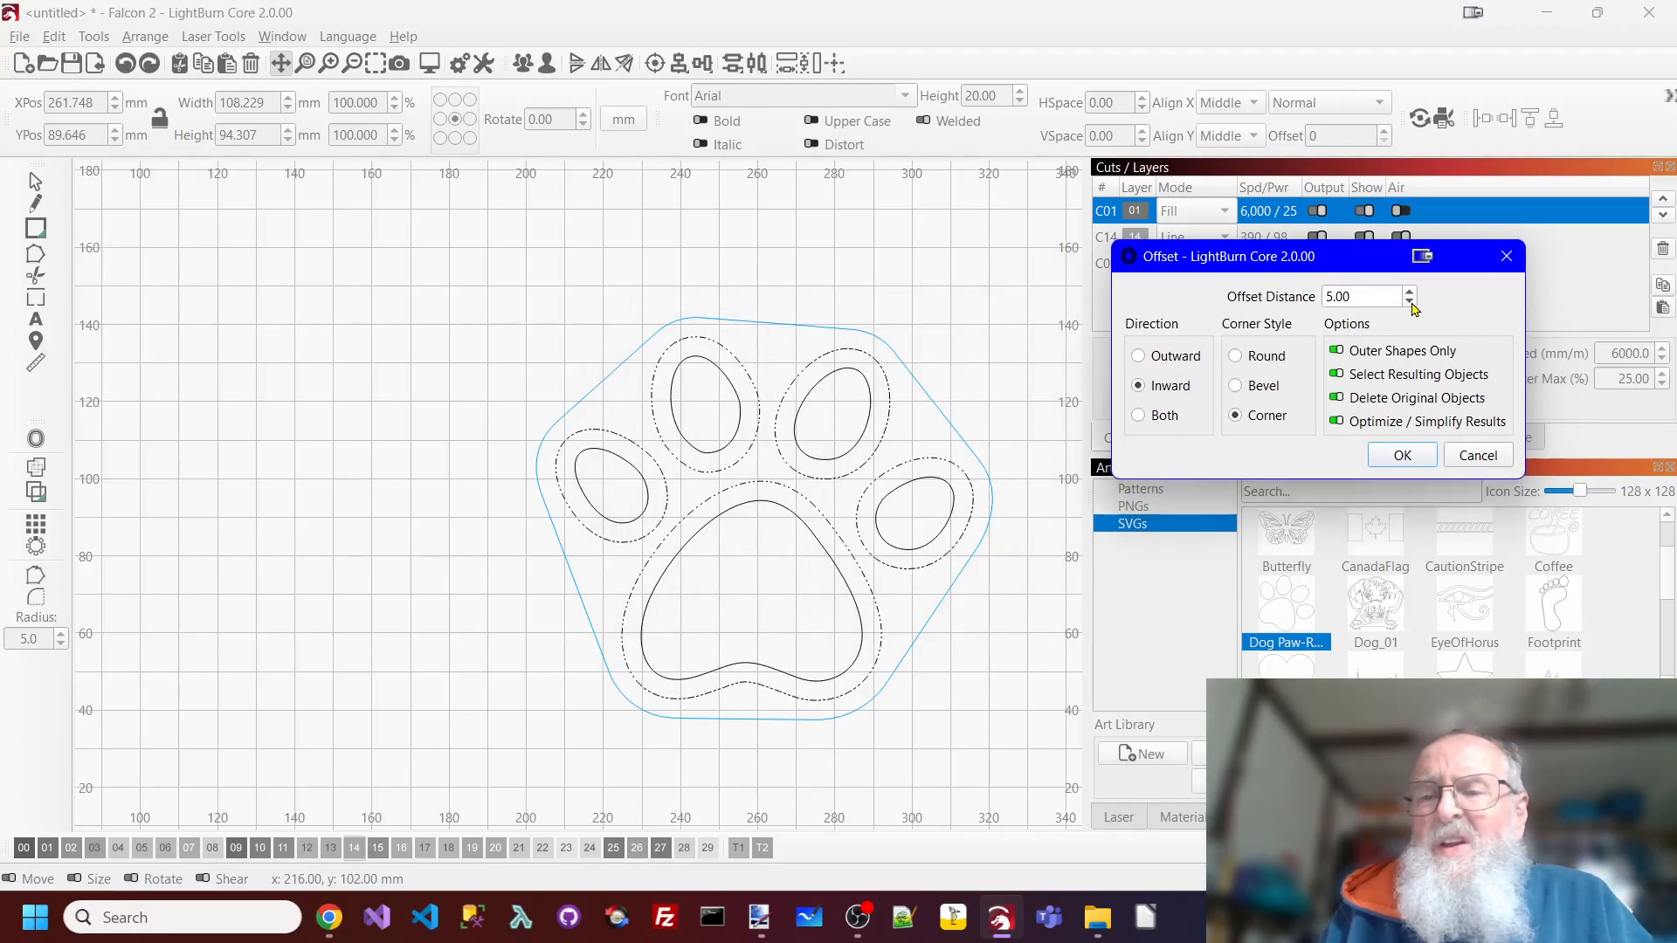
left_click(1410, 303)
left_click(1410, 302)
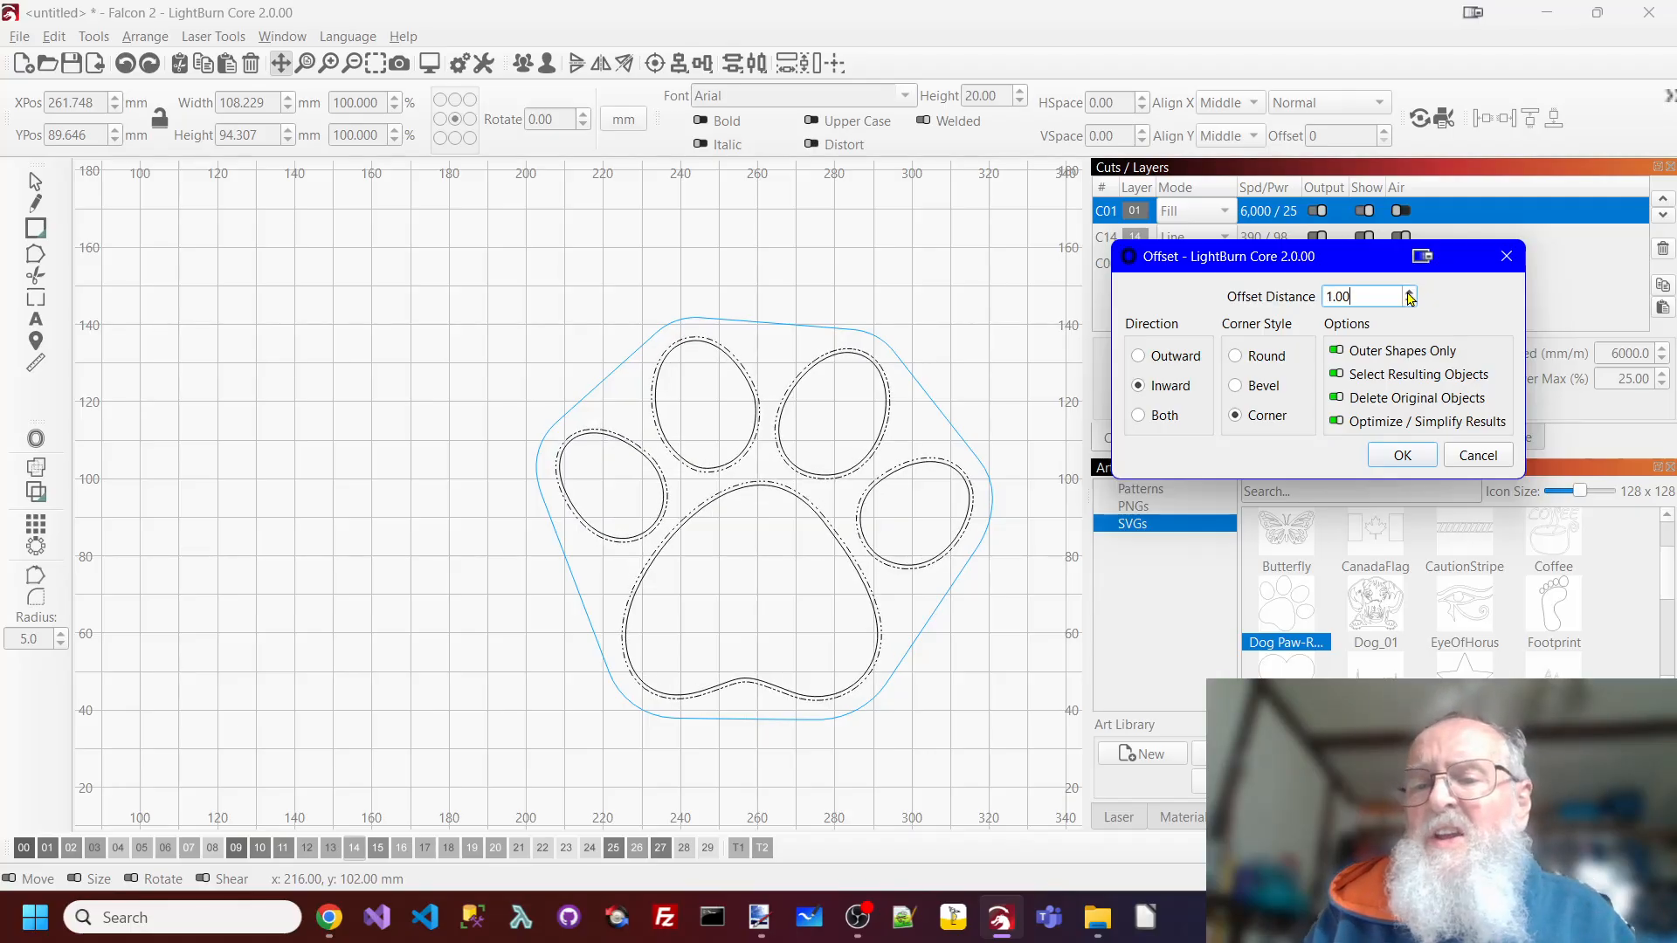
left_click(1410, 295)
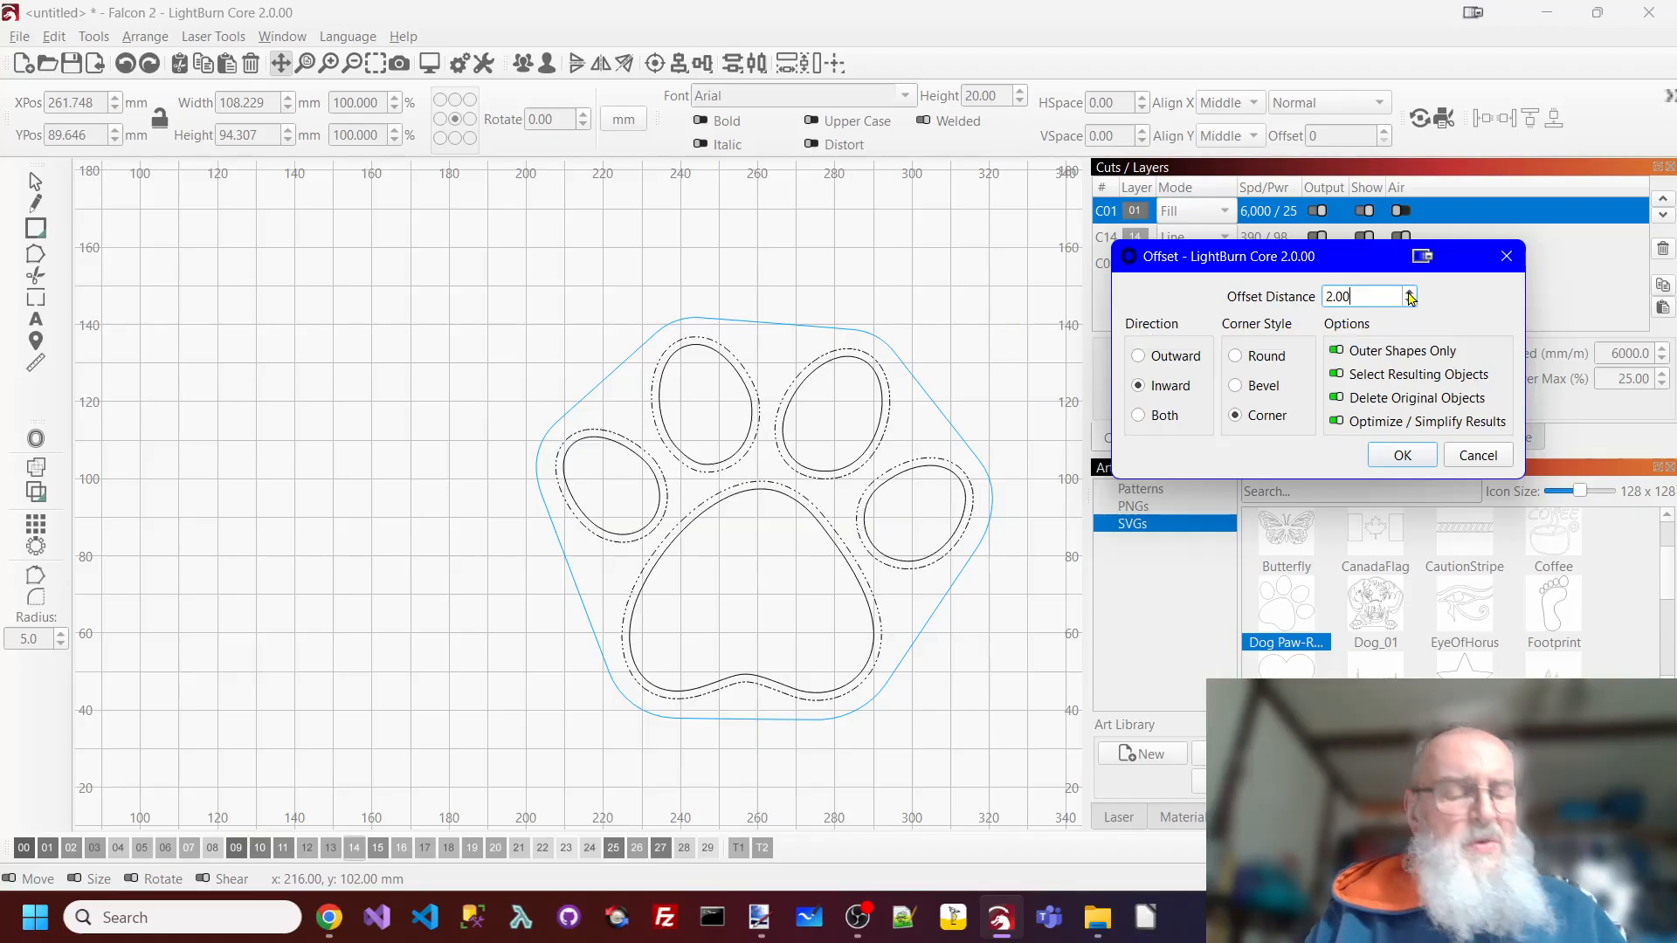
left_click(1378, 400)
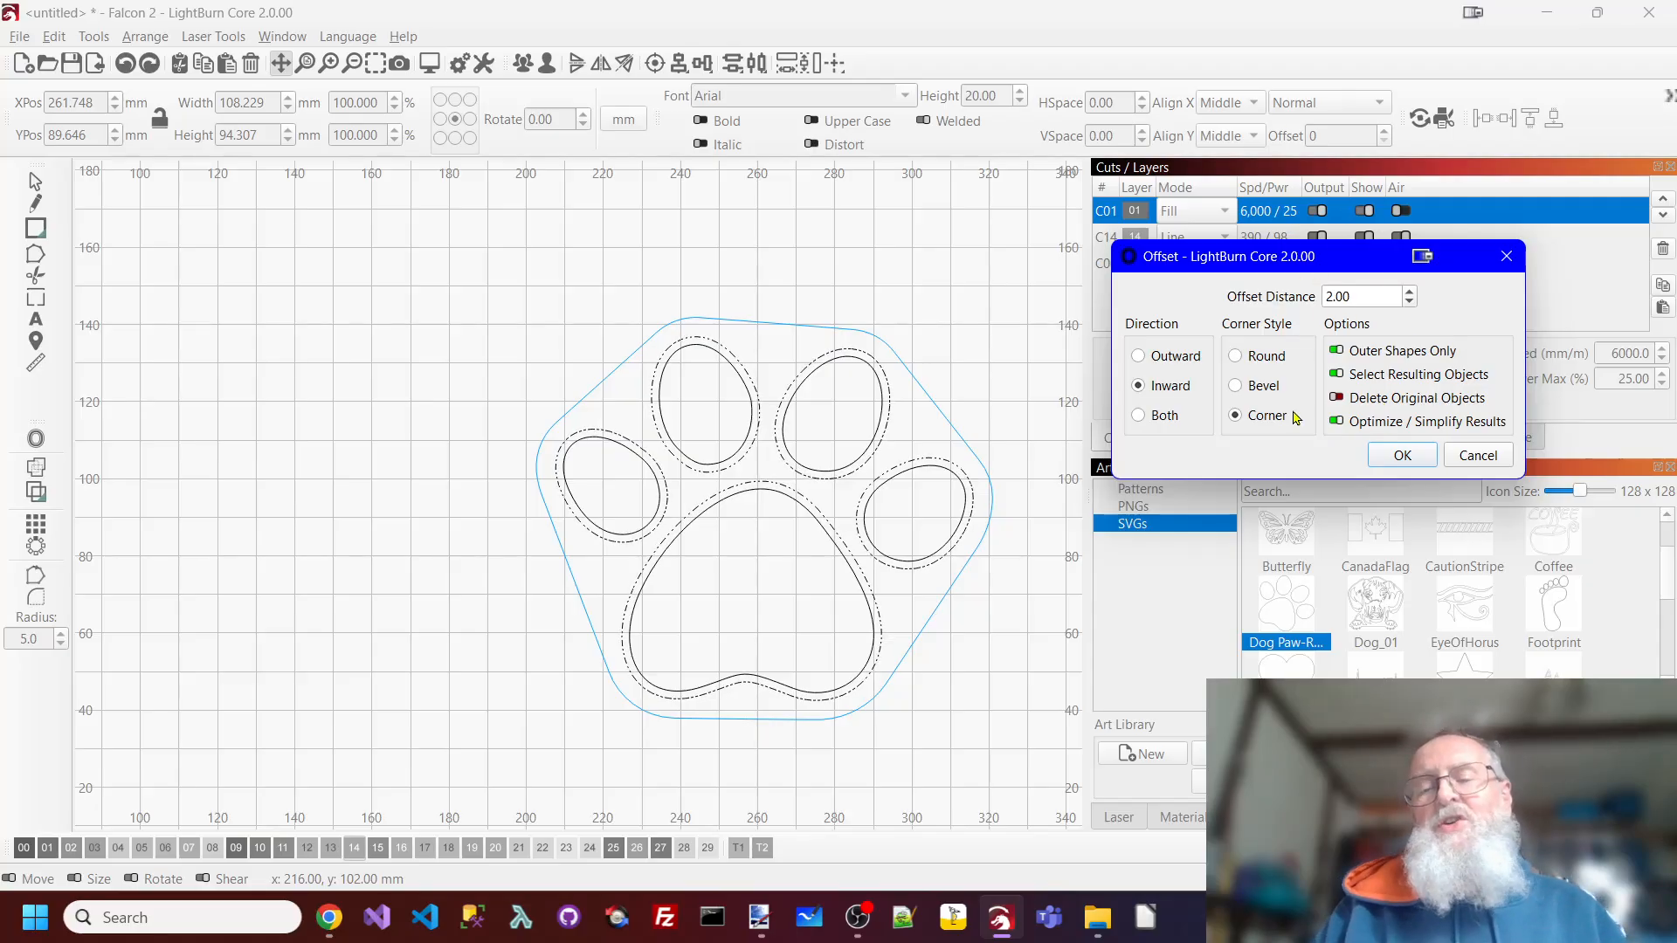
left_click(1403, 453)
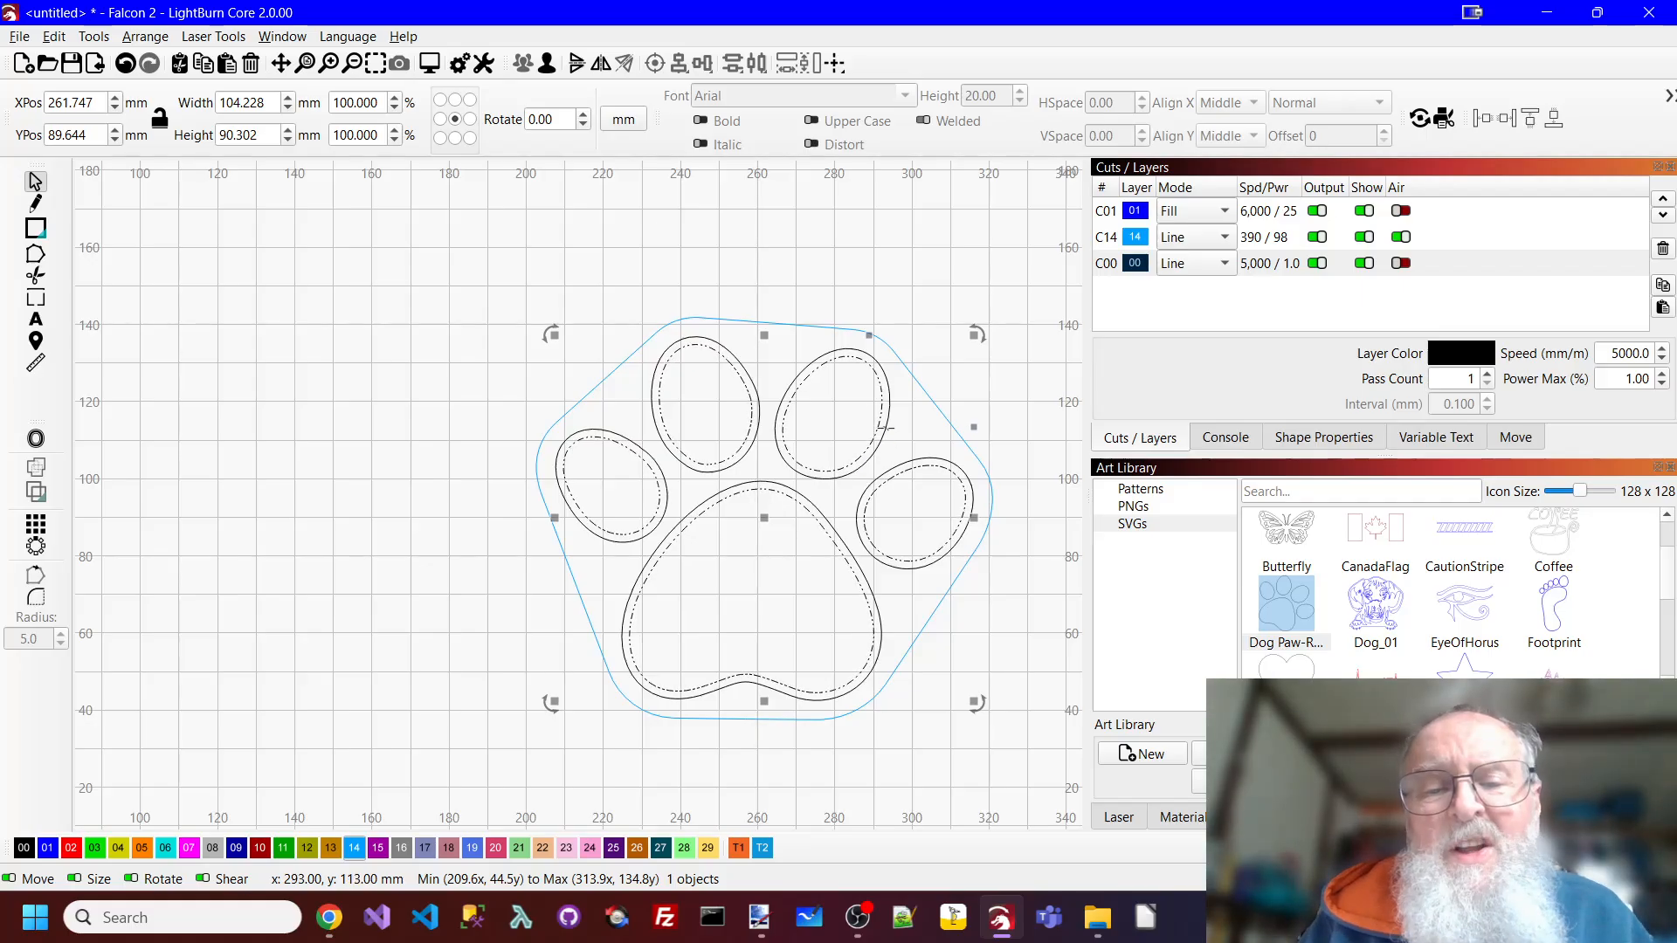
Group the dog paw artwork with its inward offset and assign the group to fill layer 01.
left_click(884, 437, "shift")
right_click(886, 435)
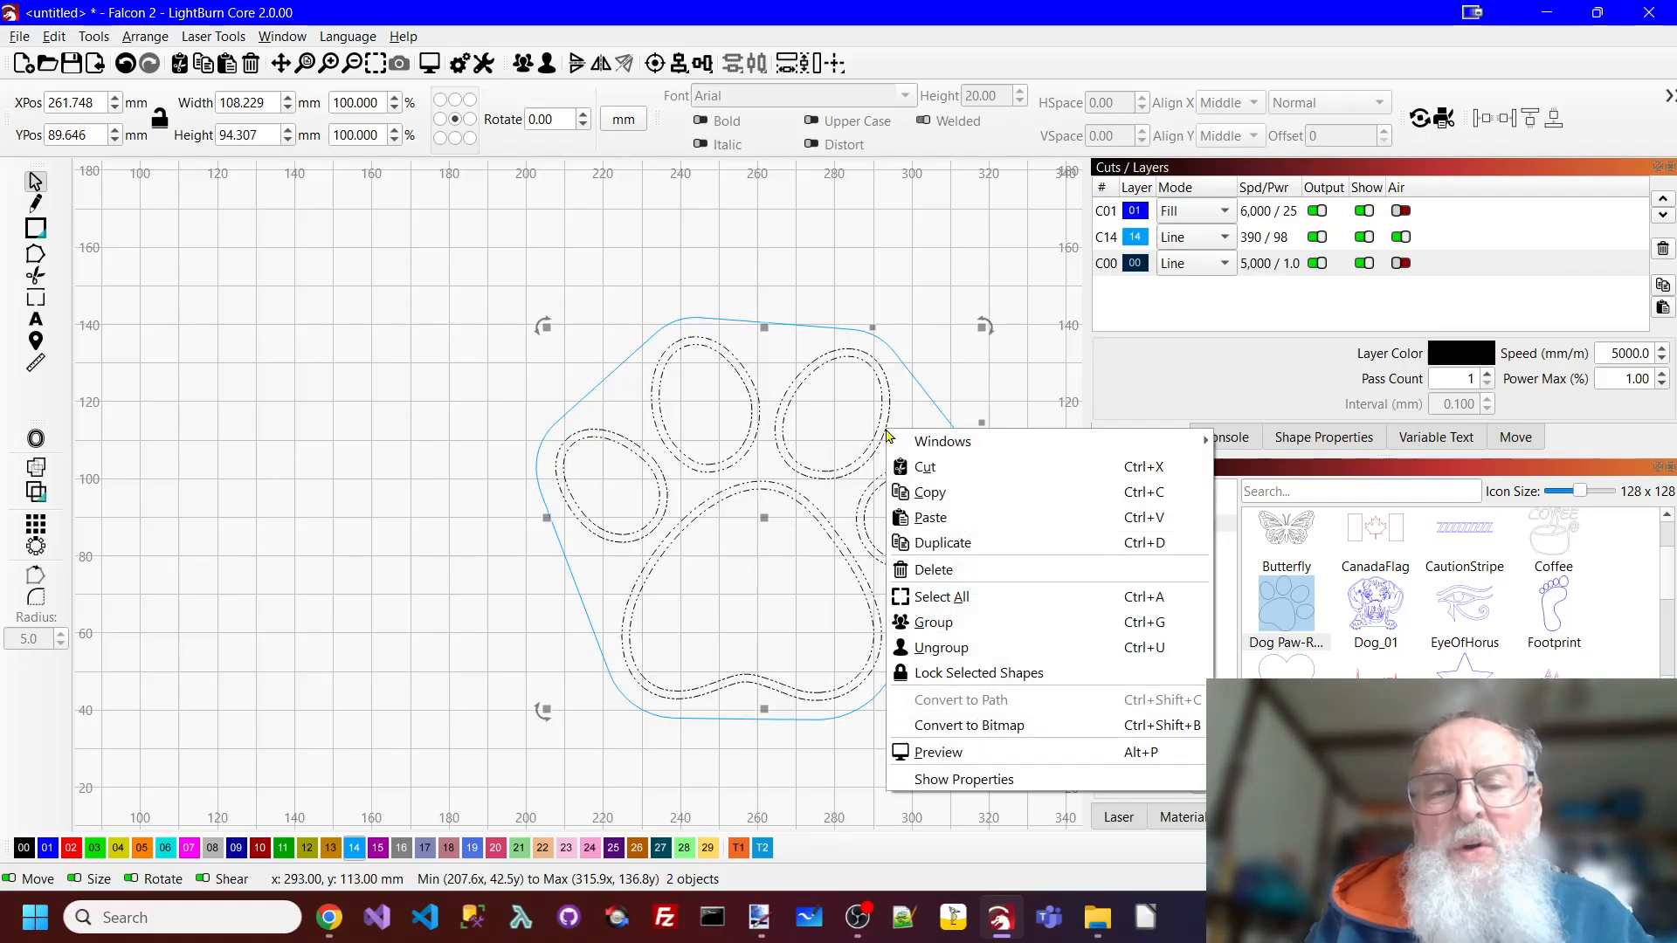
left_click(931, 622)
left_click(48, 846)
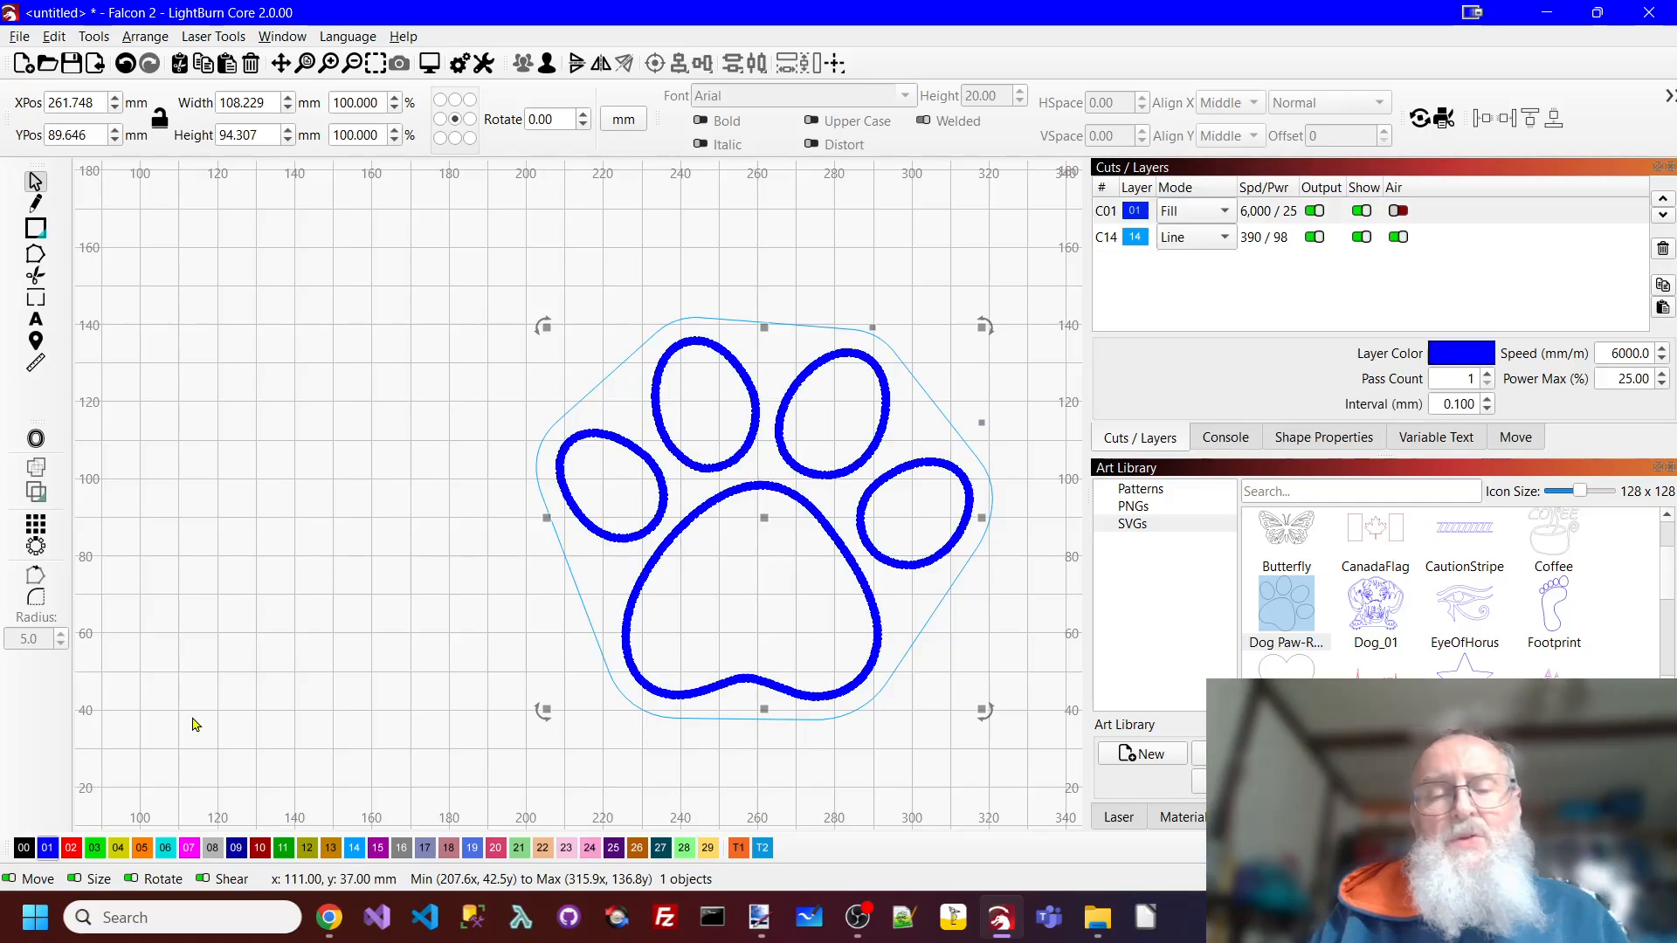
Switch layer 01 to Line mode and select the grouped dog paw outlines.
left_click(1227, 214)
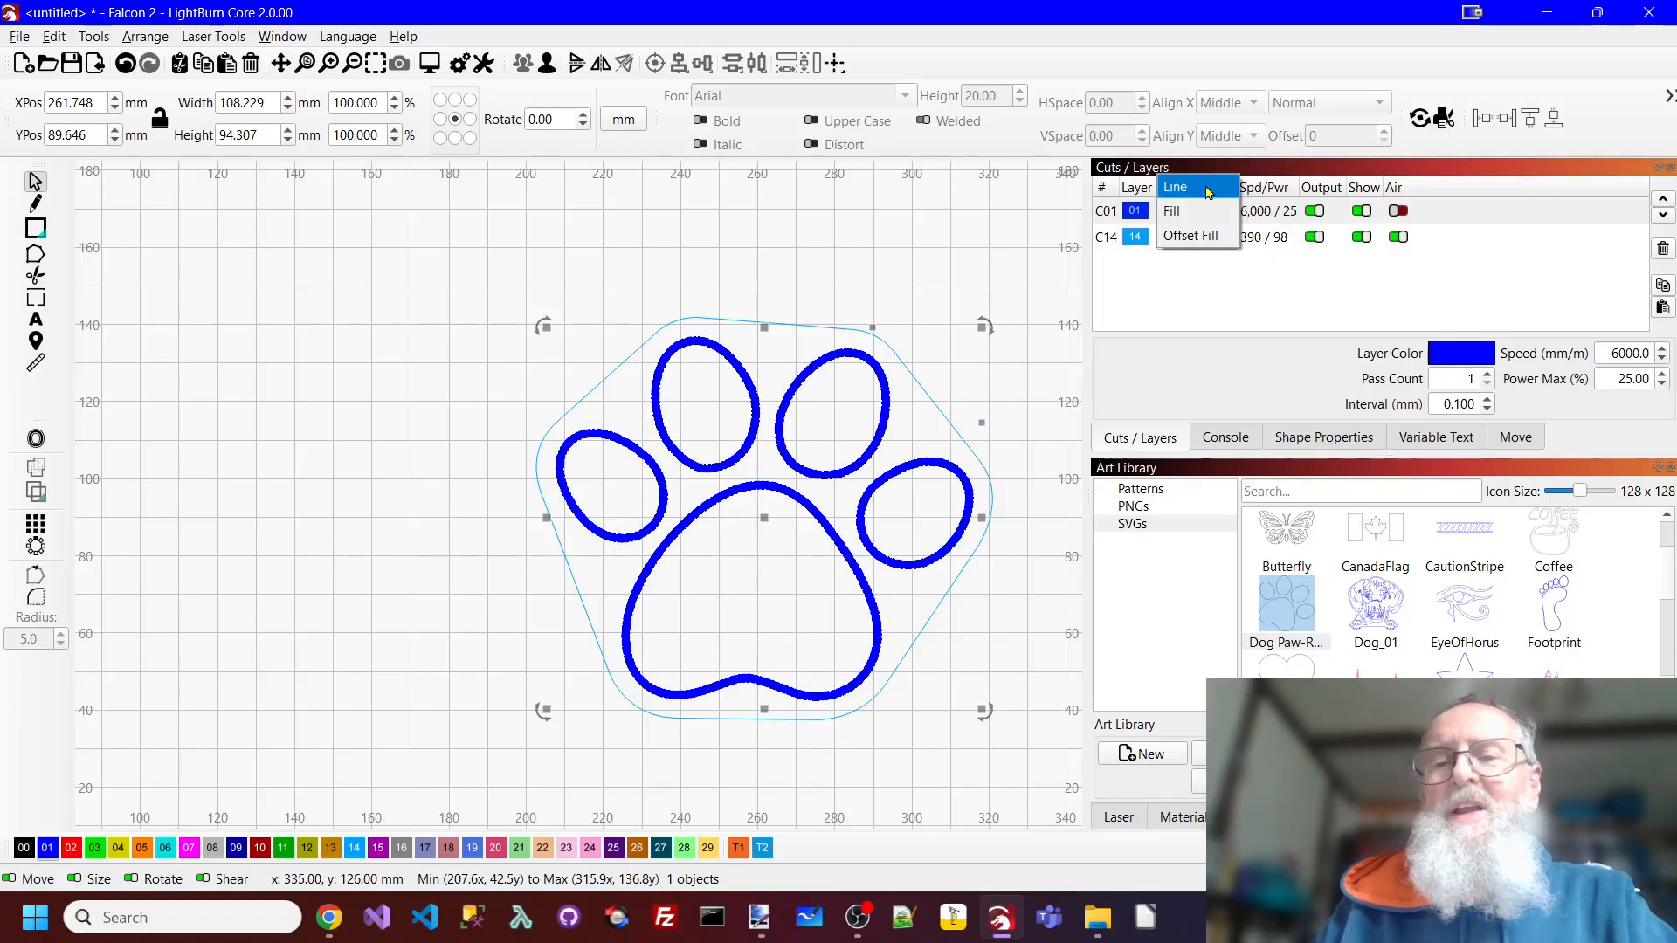
left_click(1206, 189)
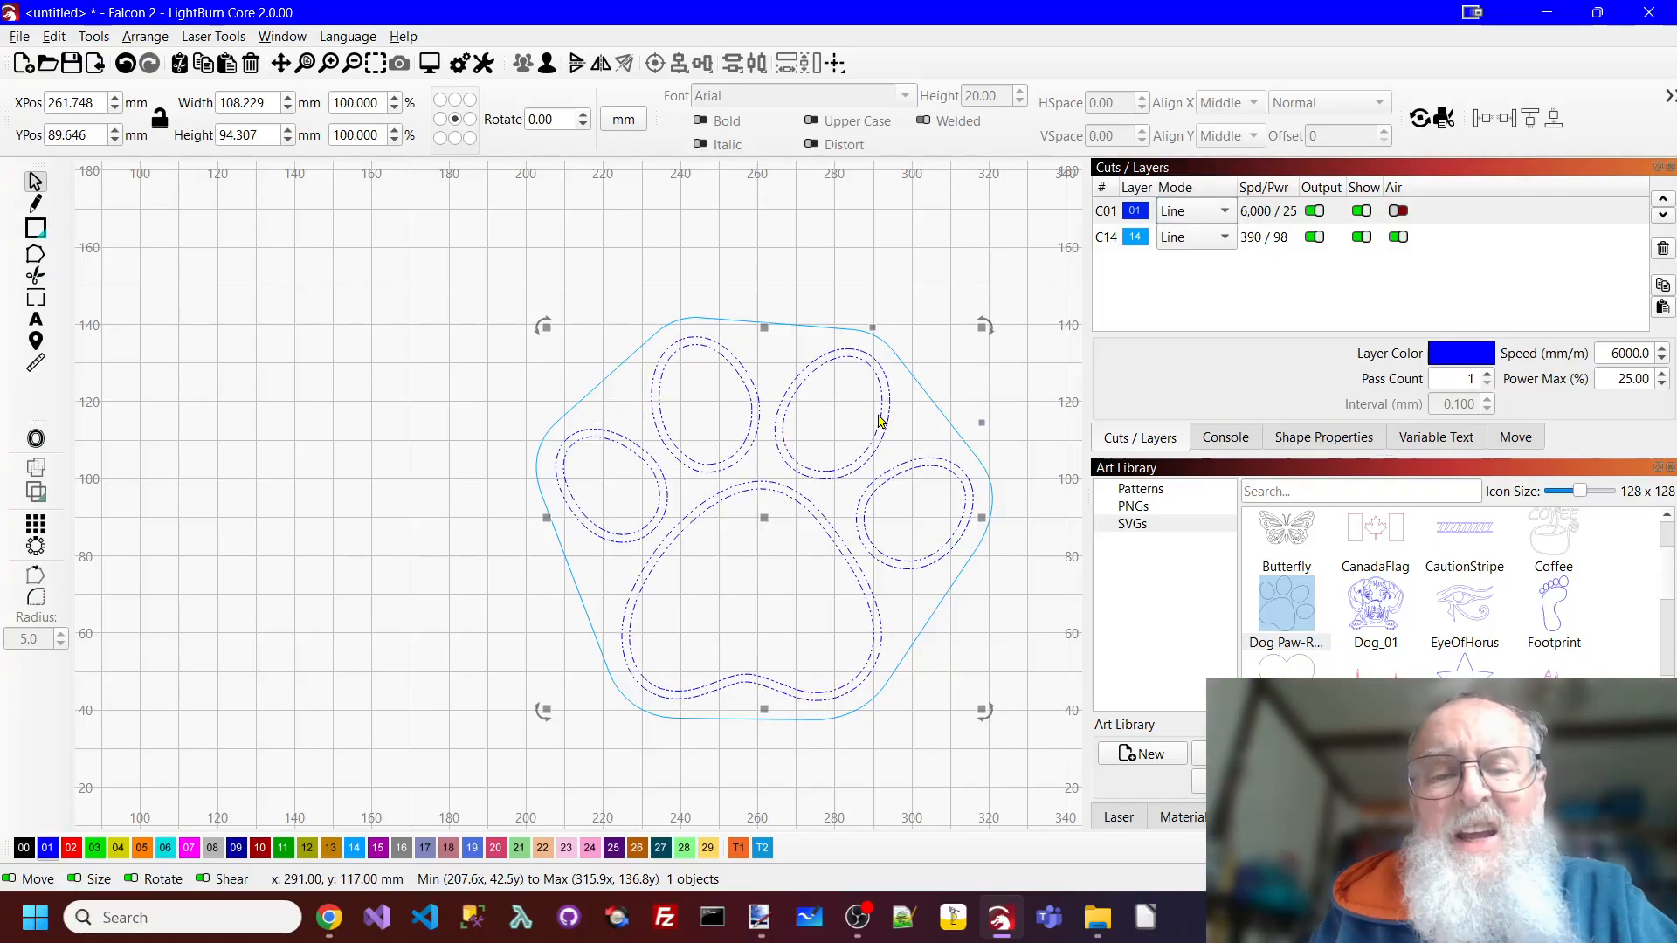
left_click(861, 434)
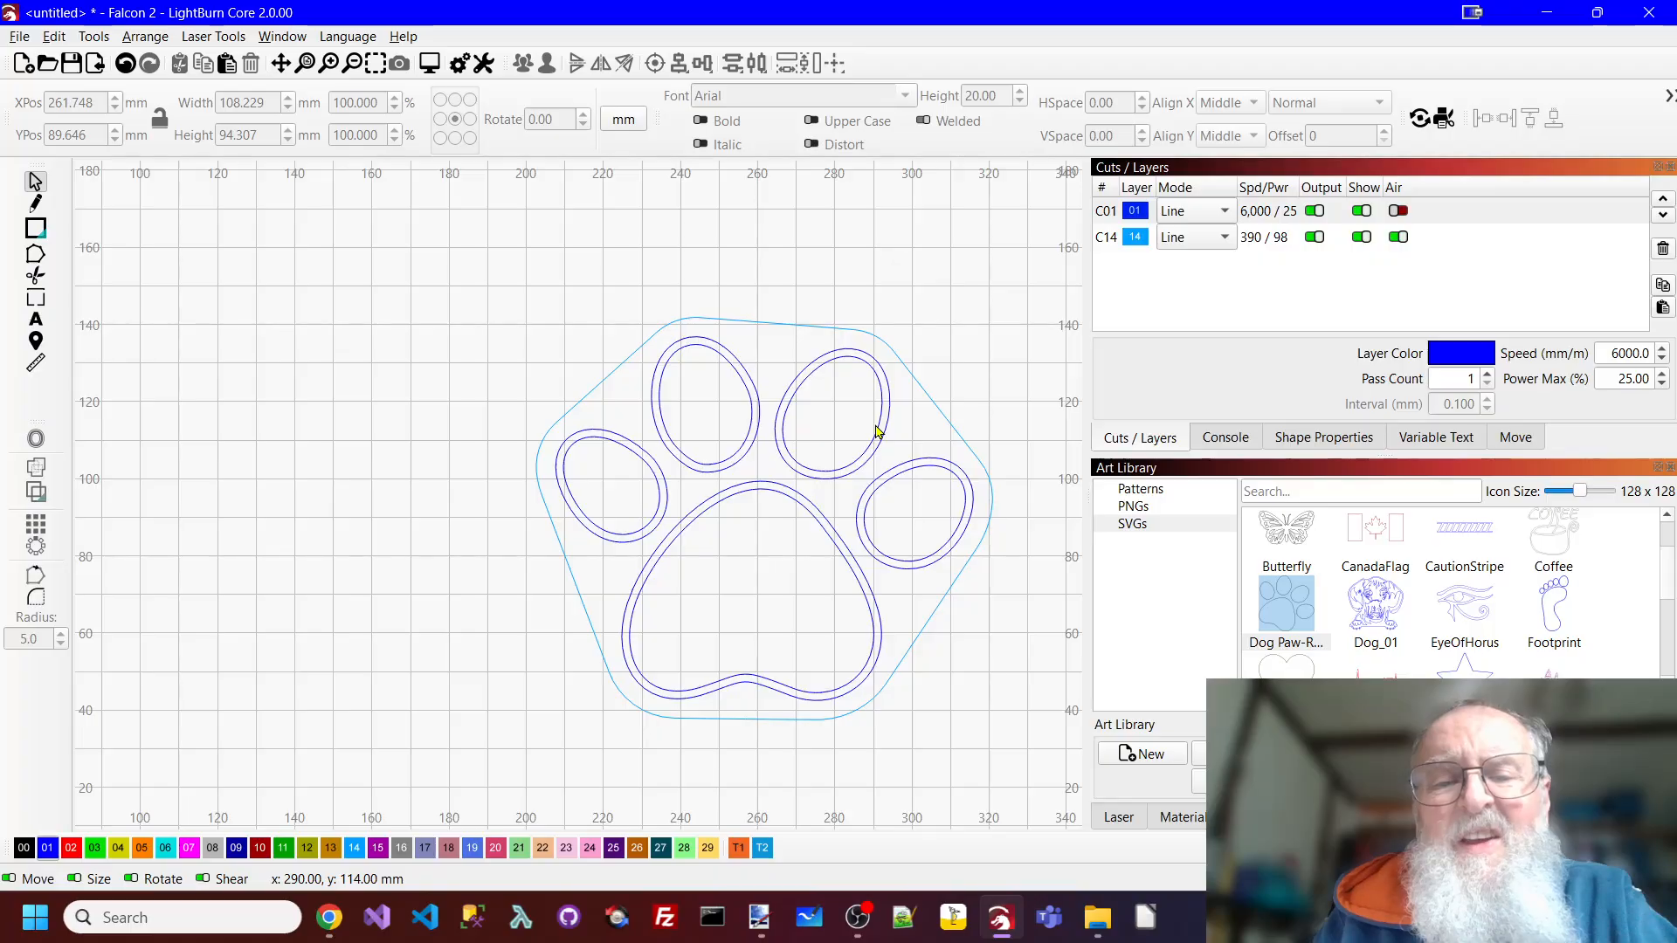
left_click(879, 433)
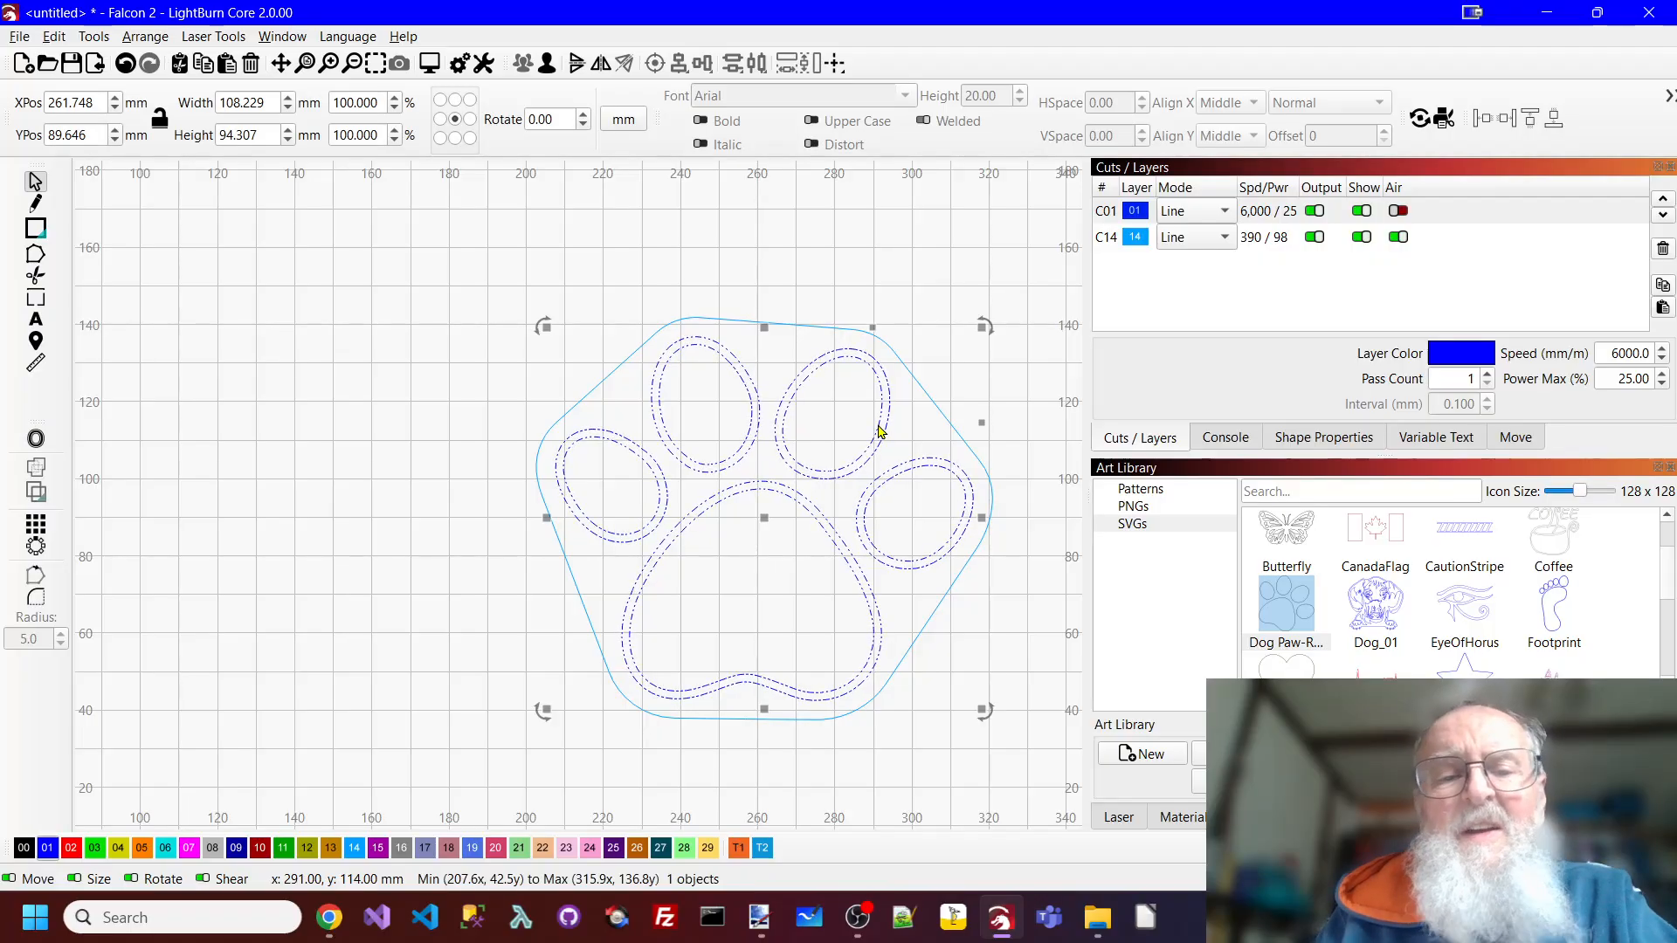
left_click(35, 440)
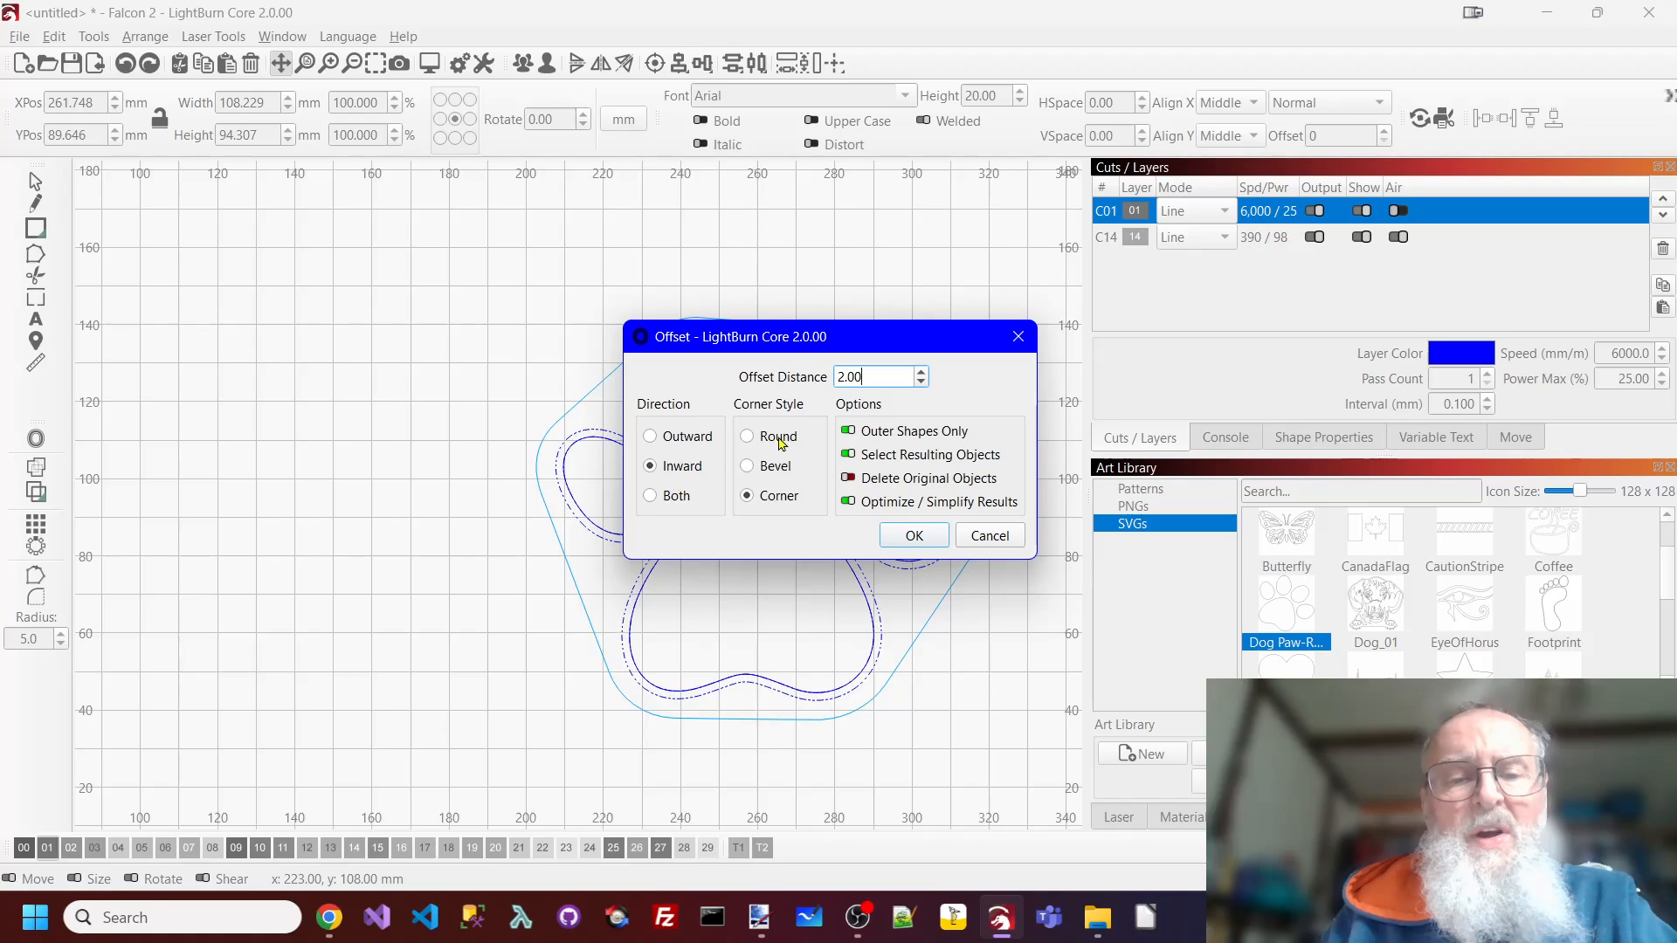
left_click_drag(795, 345, 1127, 338)
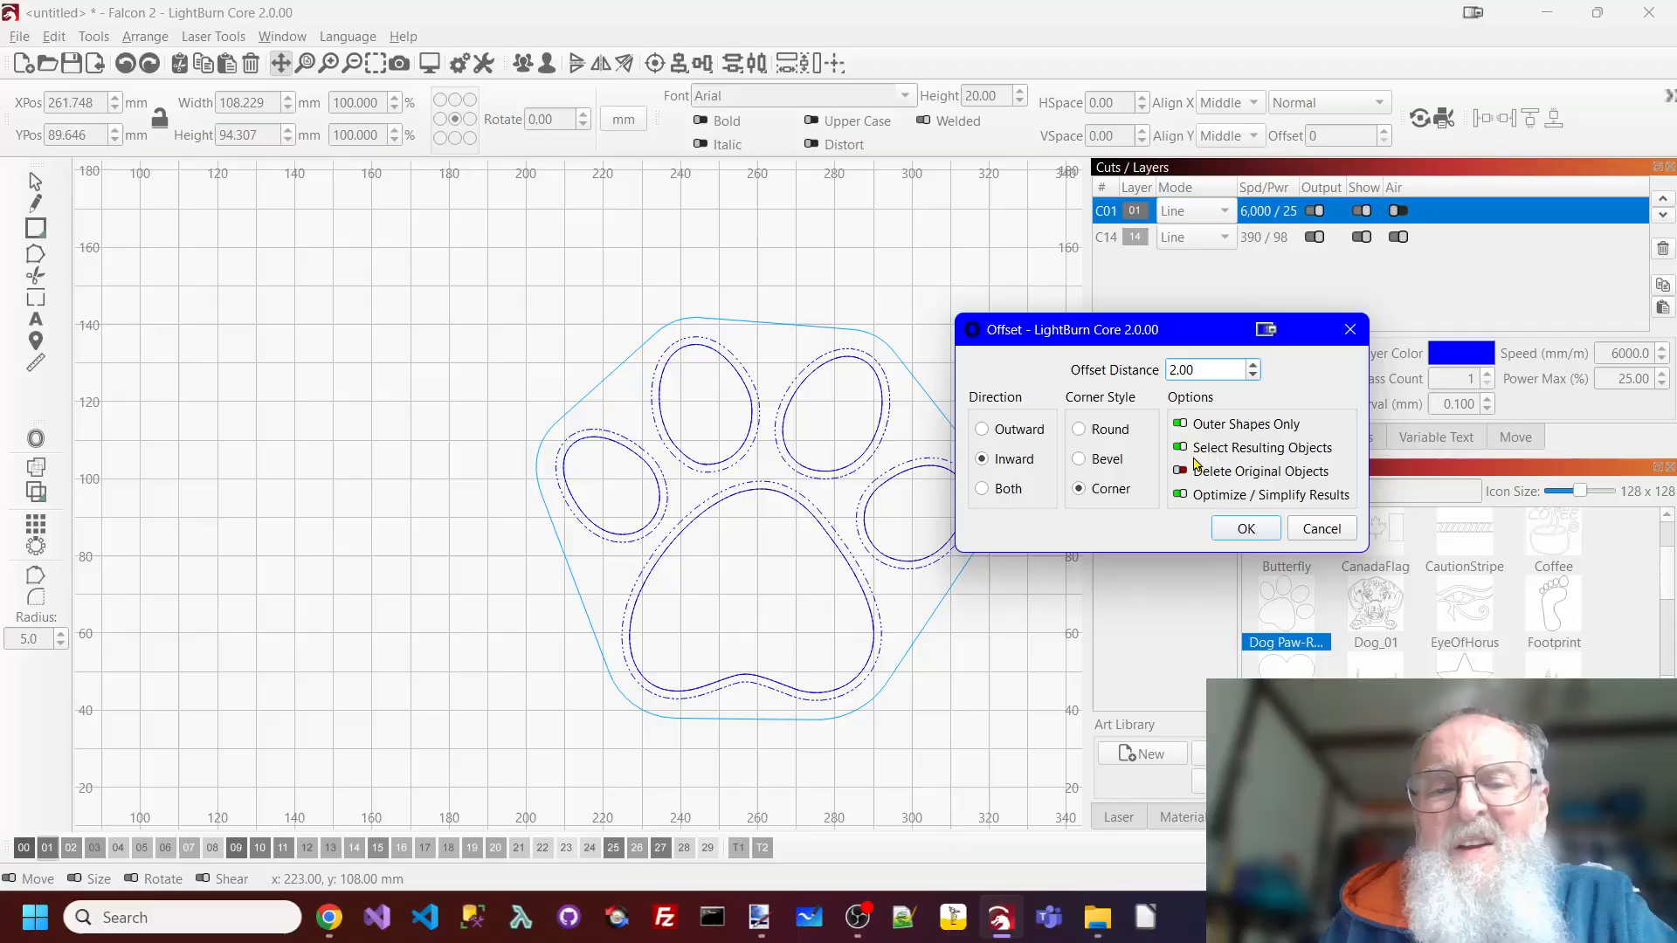
left_click(1271, 526)
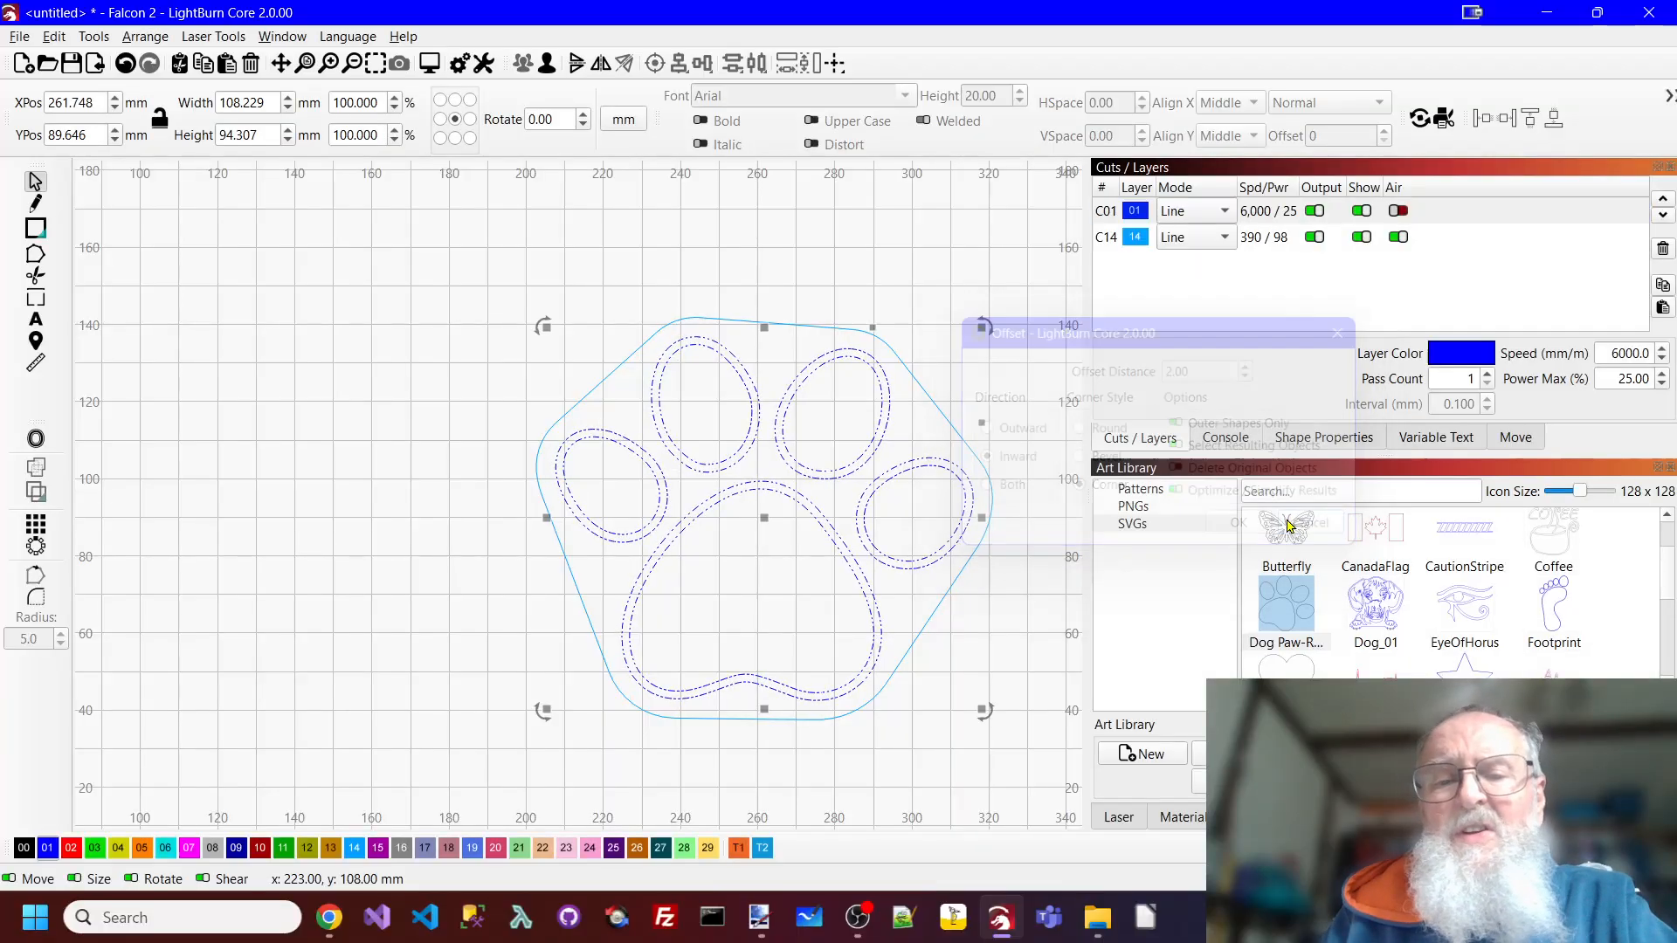
scroll(874, 434, "up", 2)
left_click(916, 440)
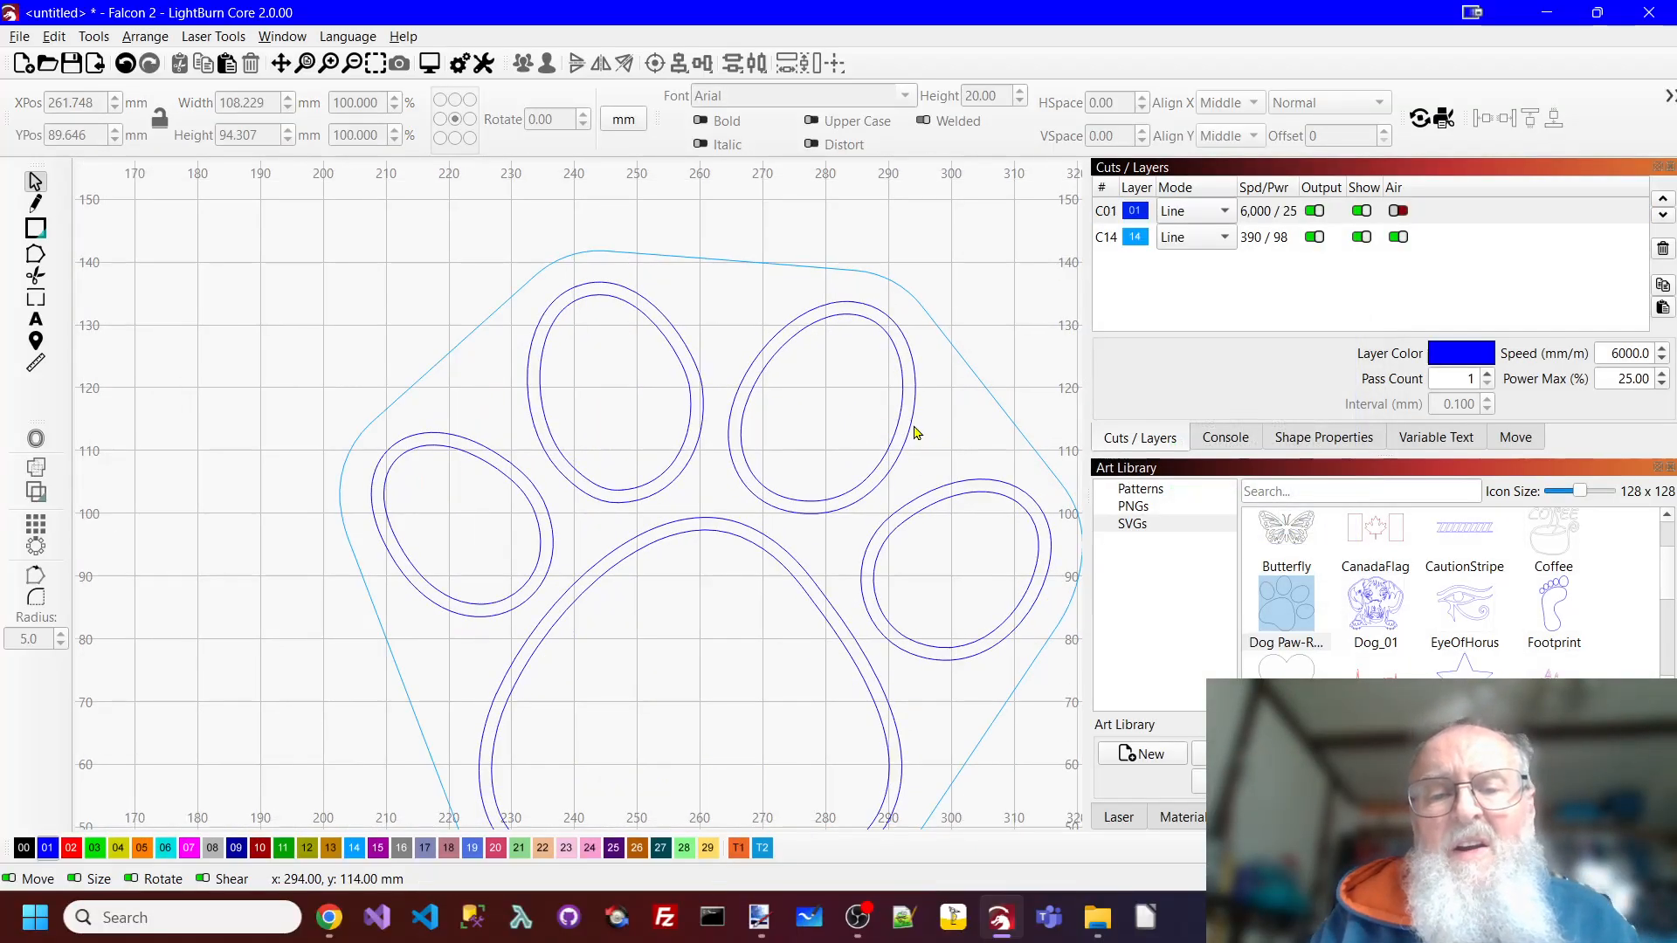
Offset the grouped dog paw inward by 3 mm with Outer Shapes Only and the Corner style, keeping the original objects.
left_click(915, 429)
scroll(913, 428, "down", 2)
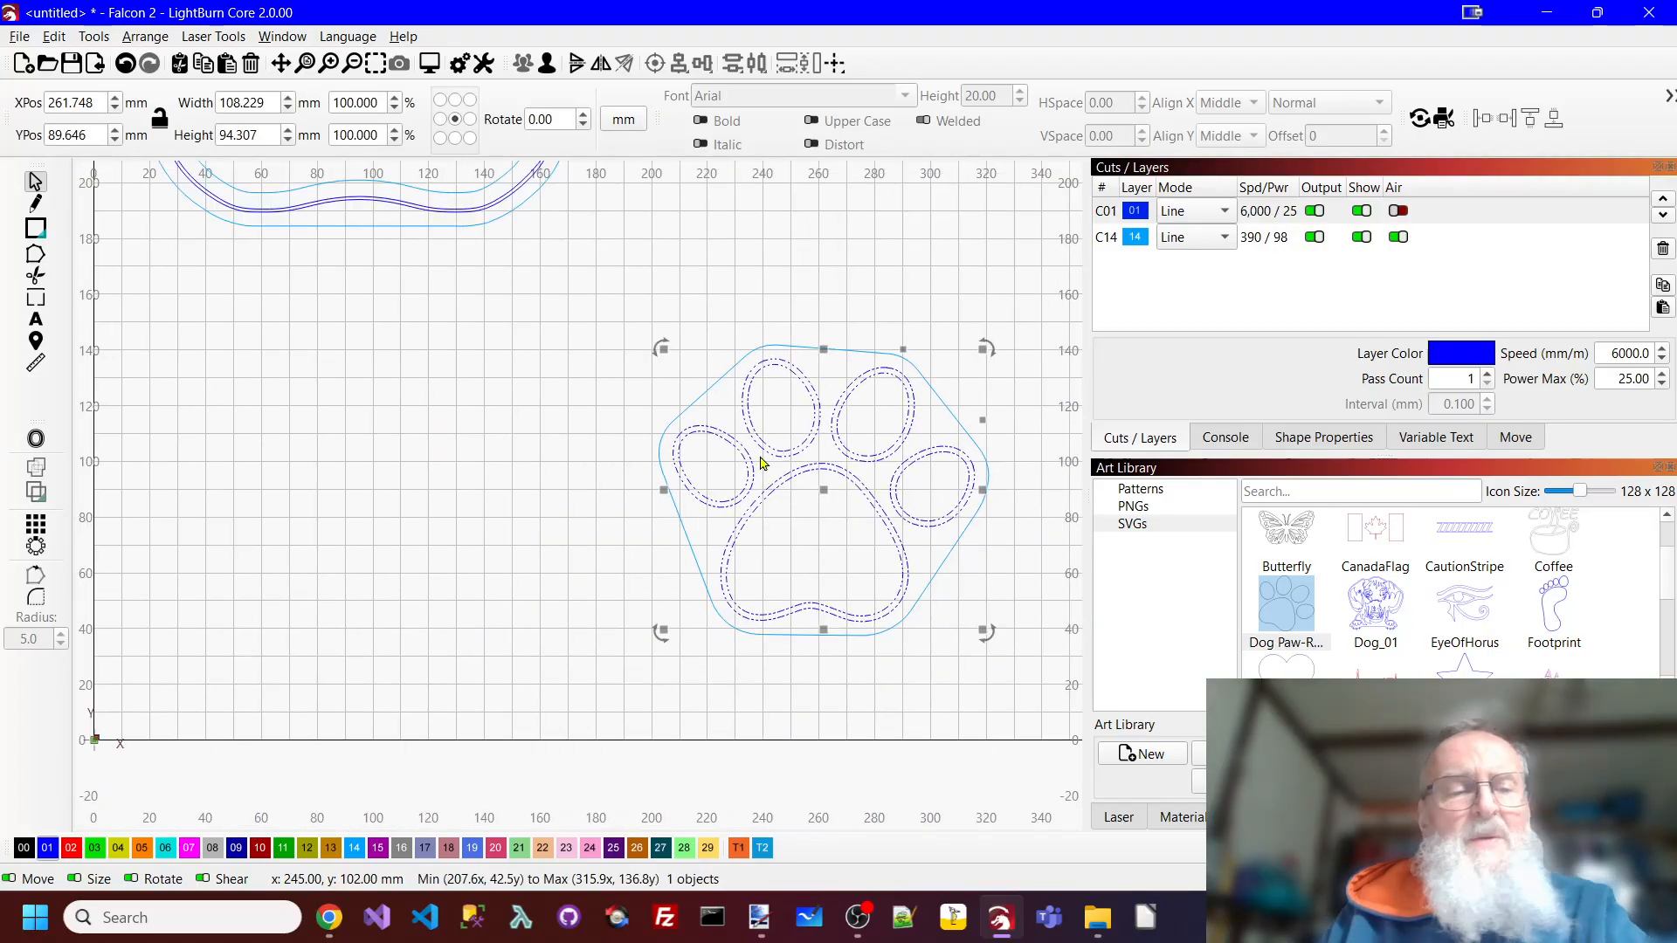
left_click(36, 438)
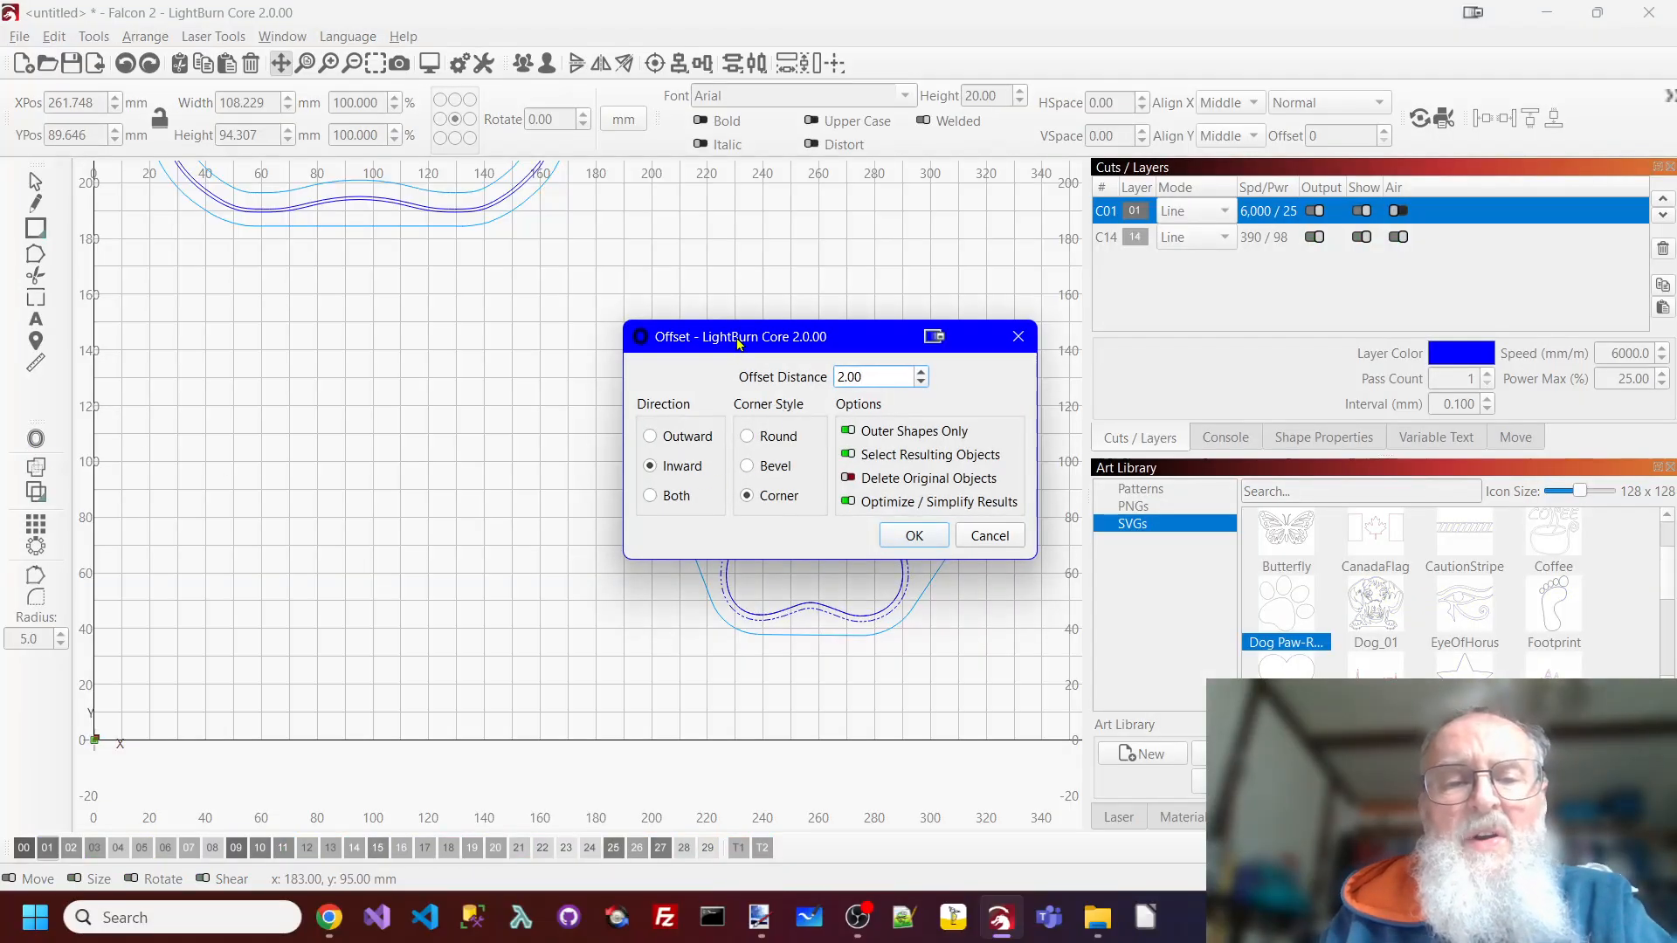
left_click_drag(738, 342, 1199, 317)
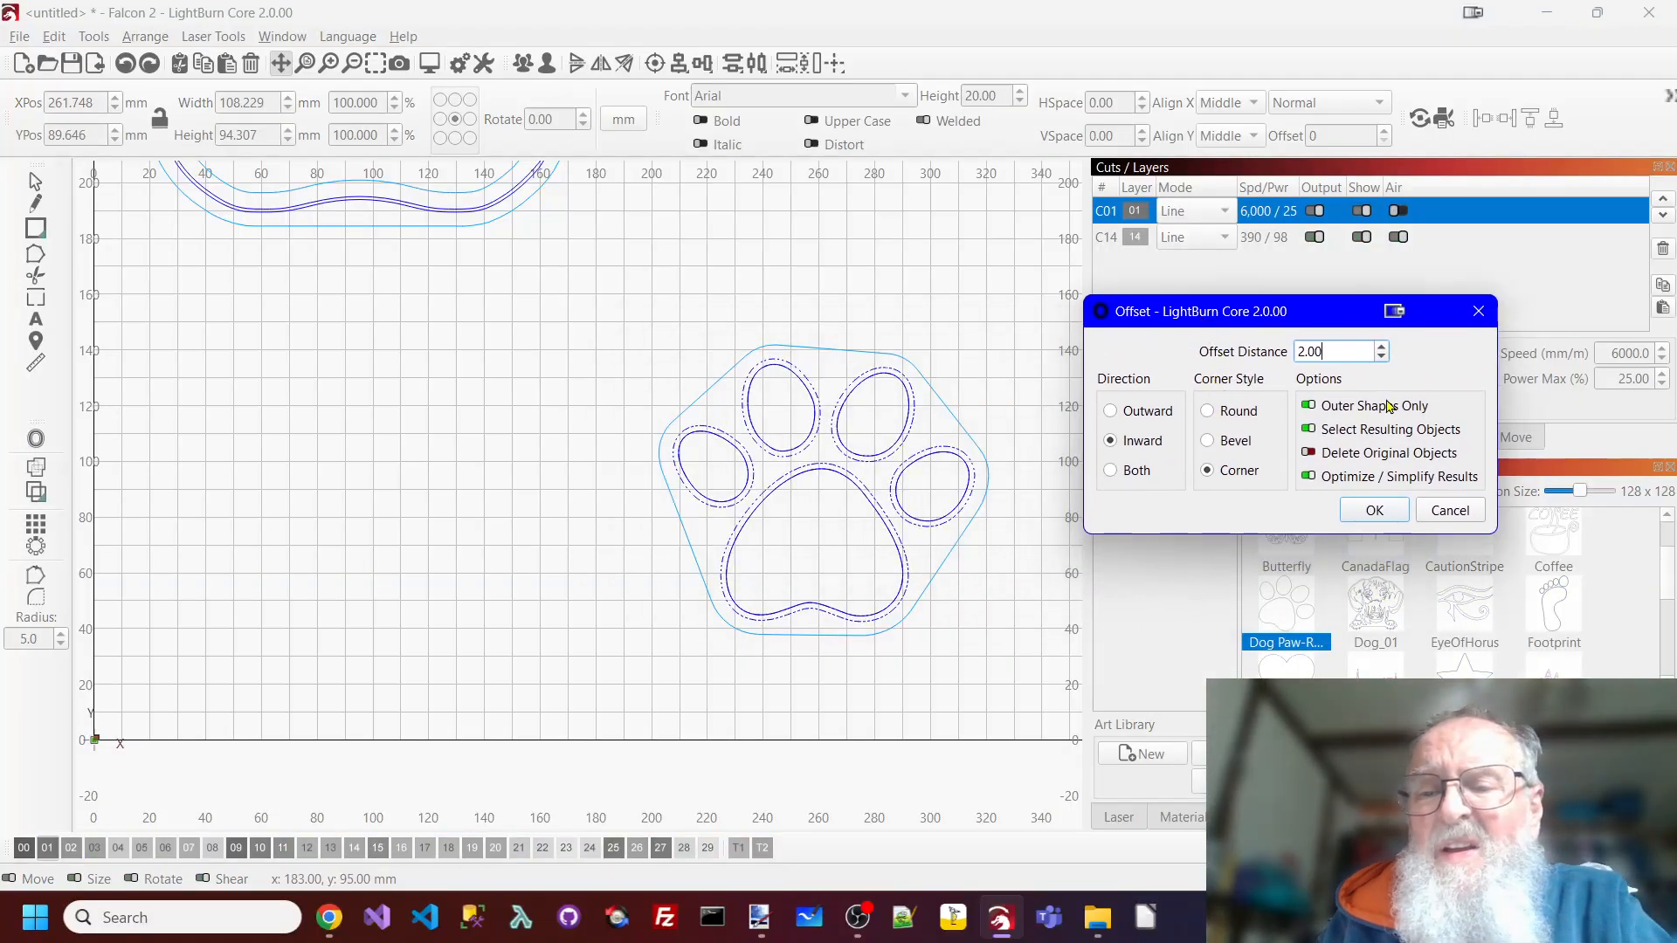
left_click(1320, 416)
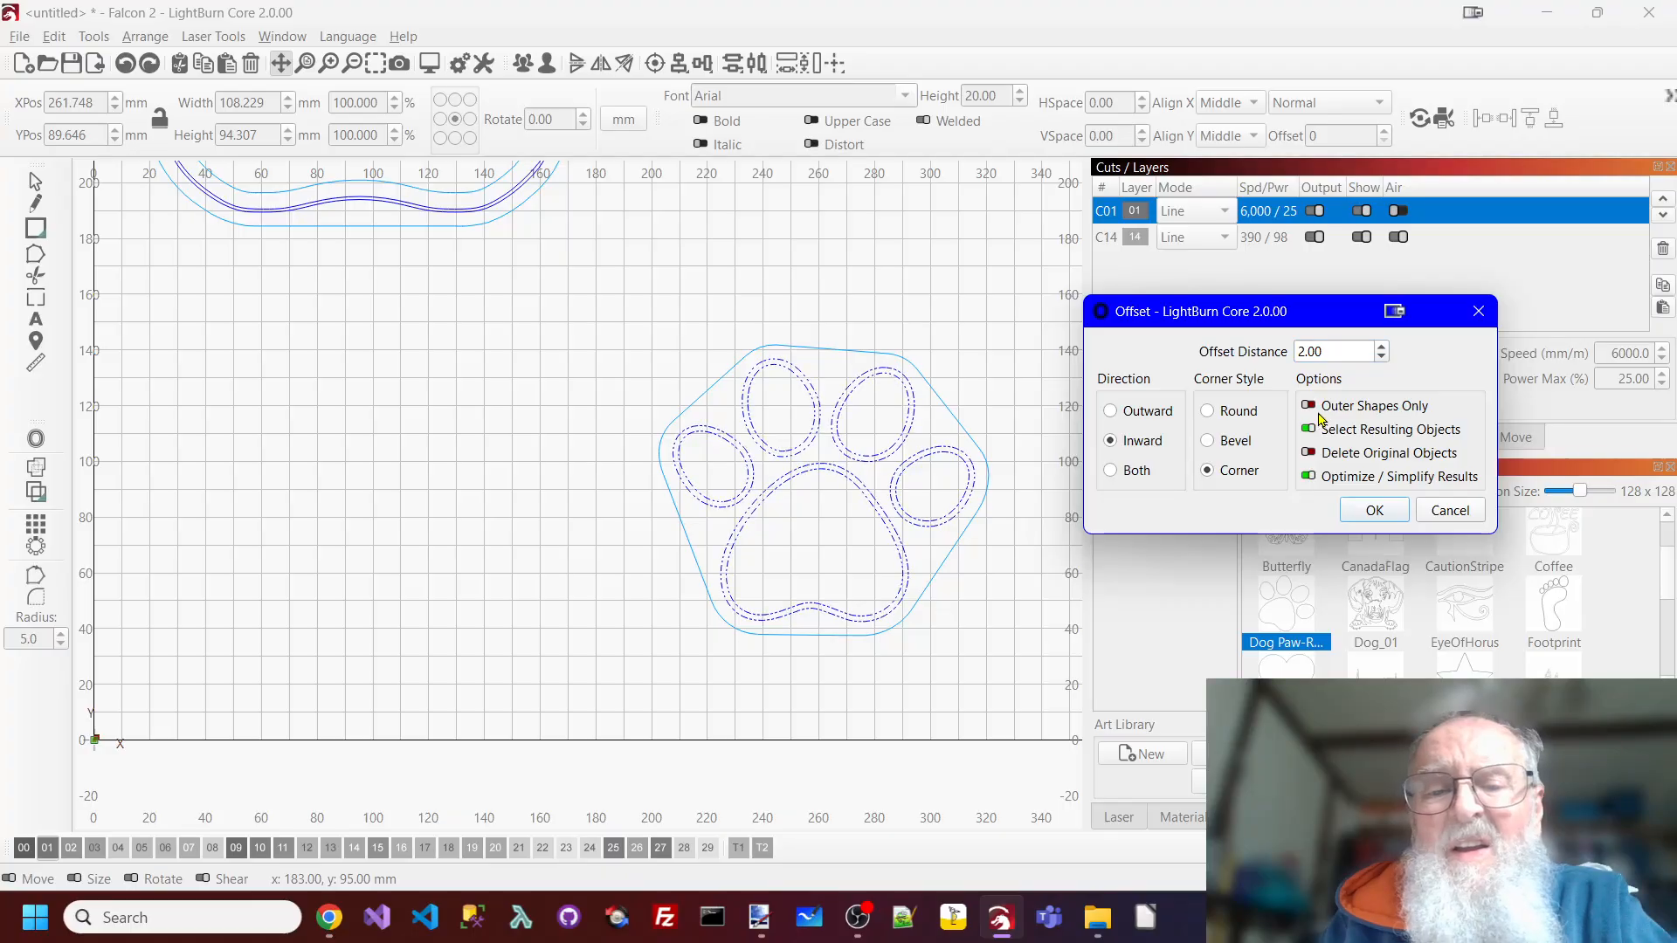
left_click(1380, 348)
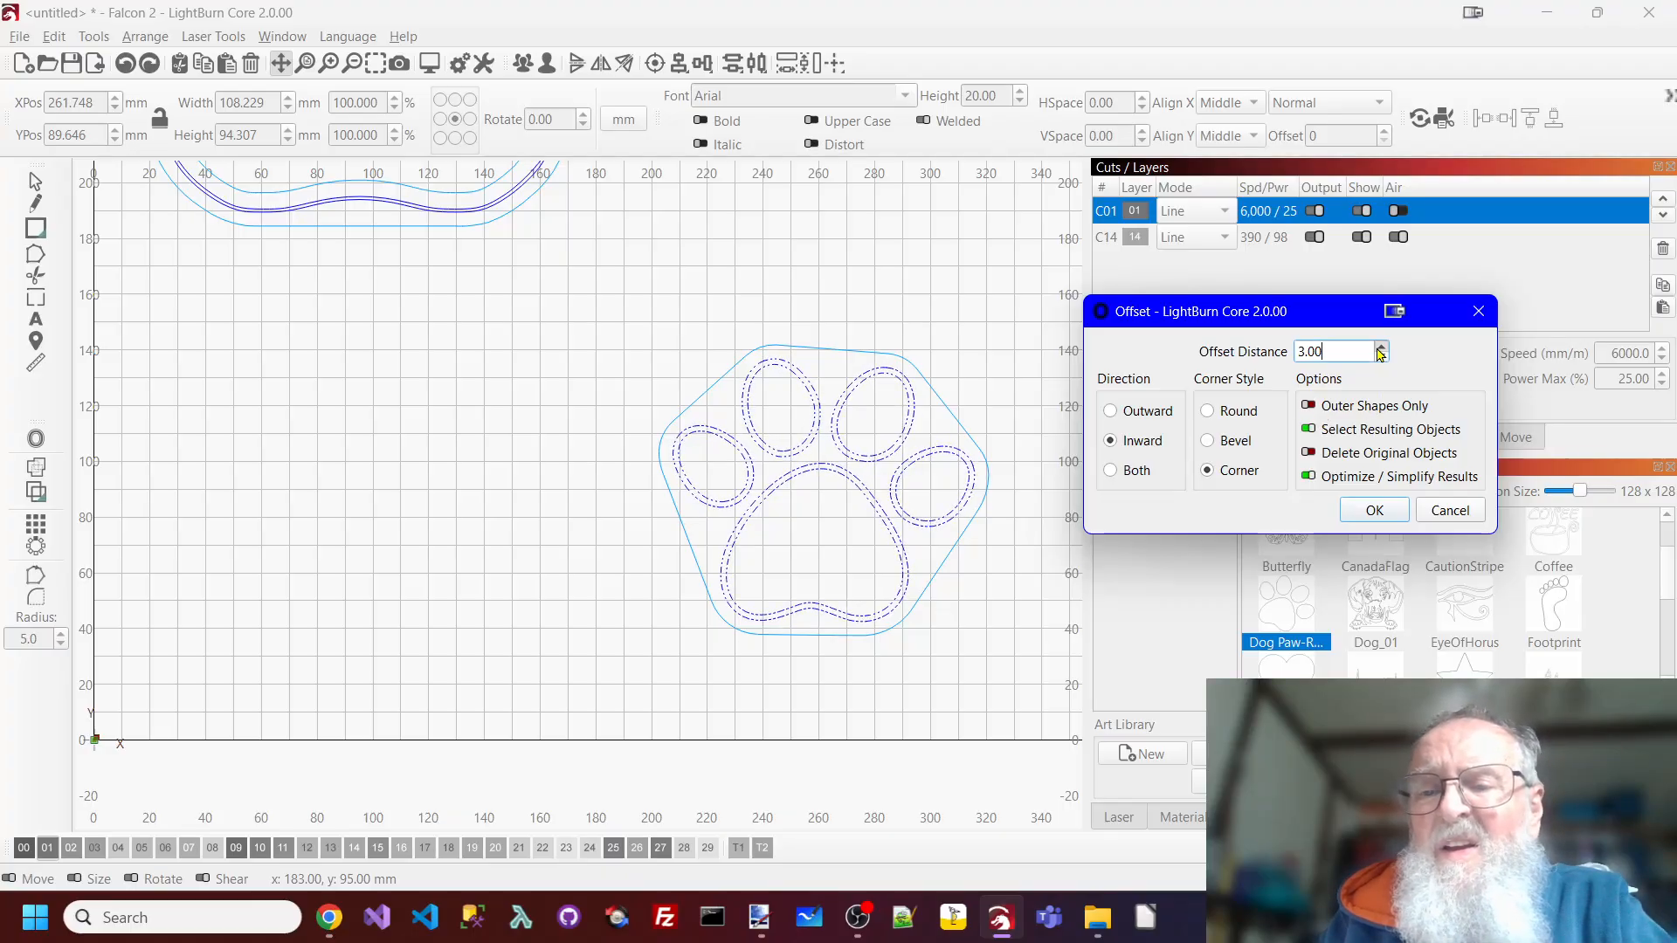
left_click(1310, 407)
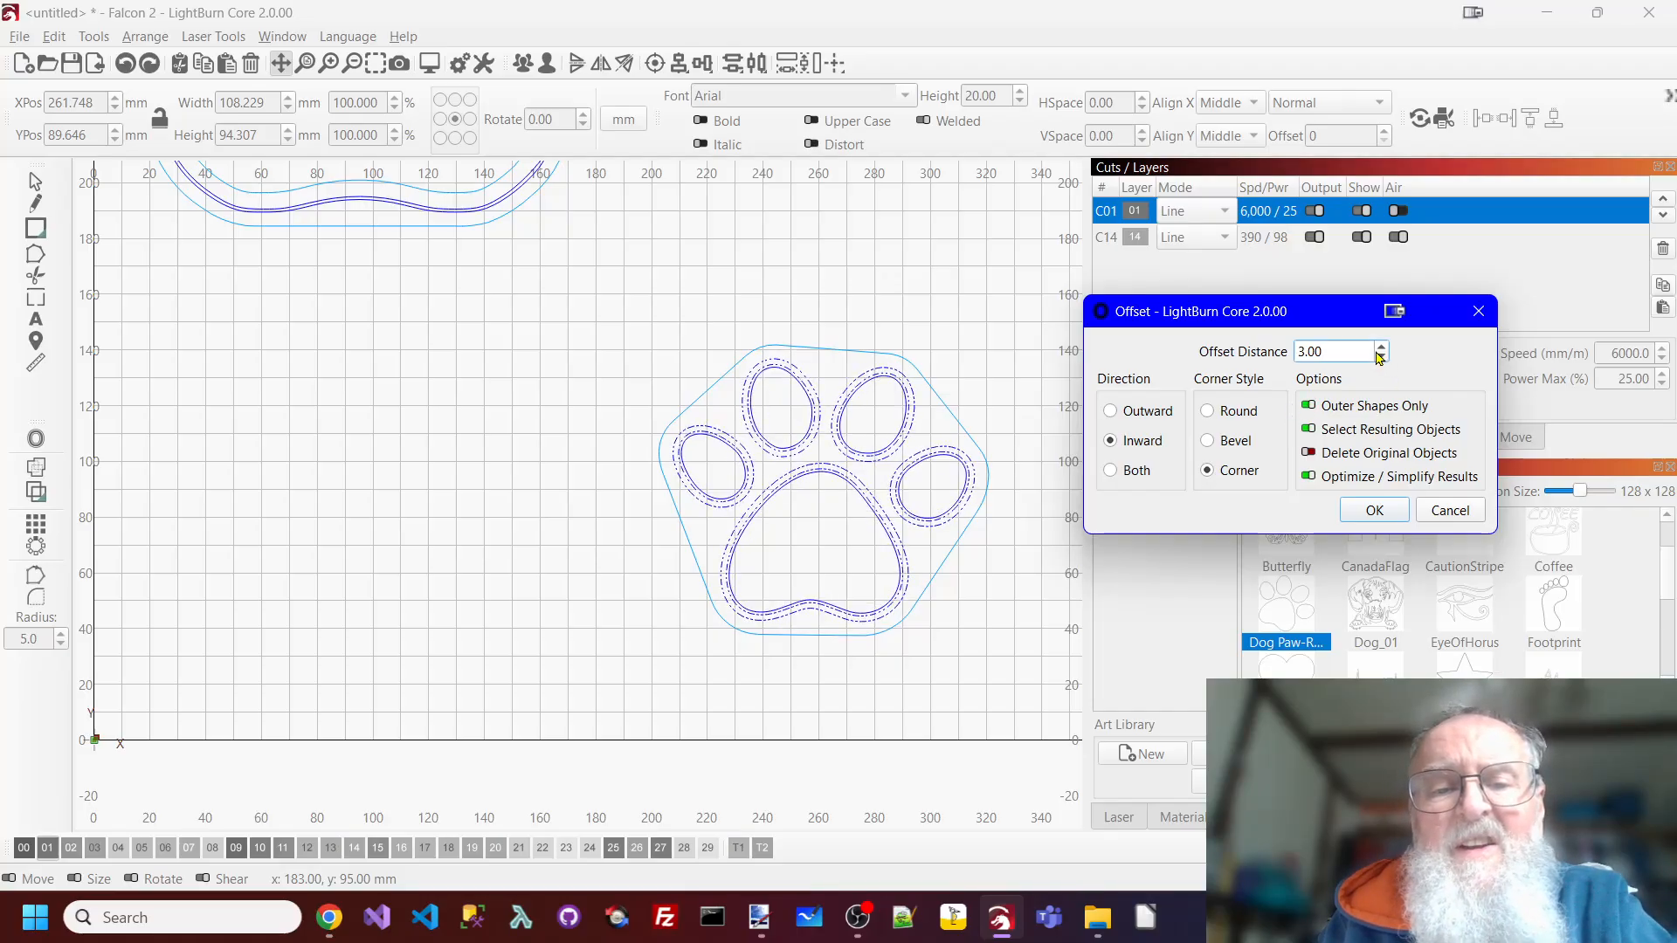
scroll(927, 424, "up", 4)
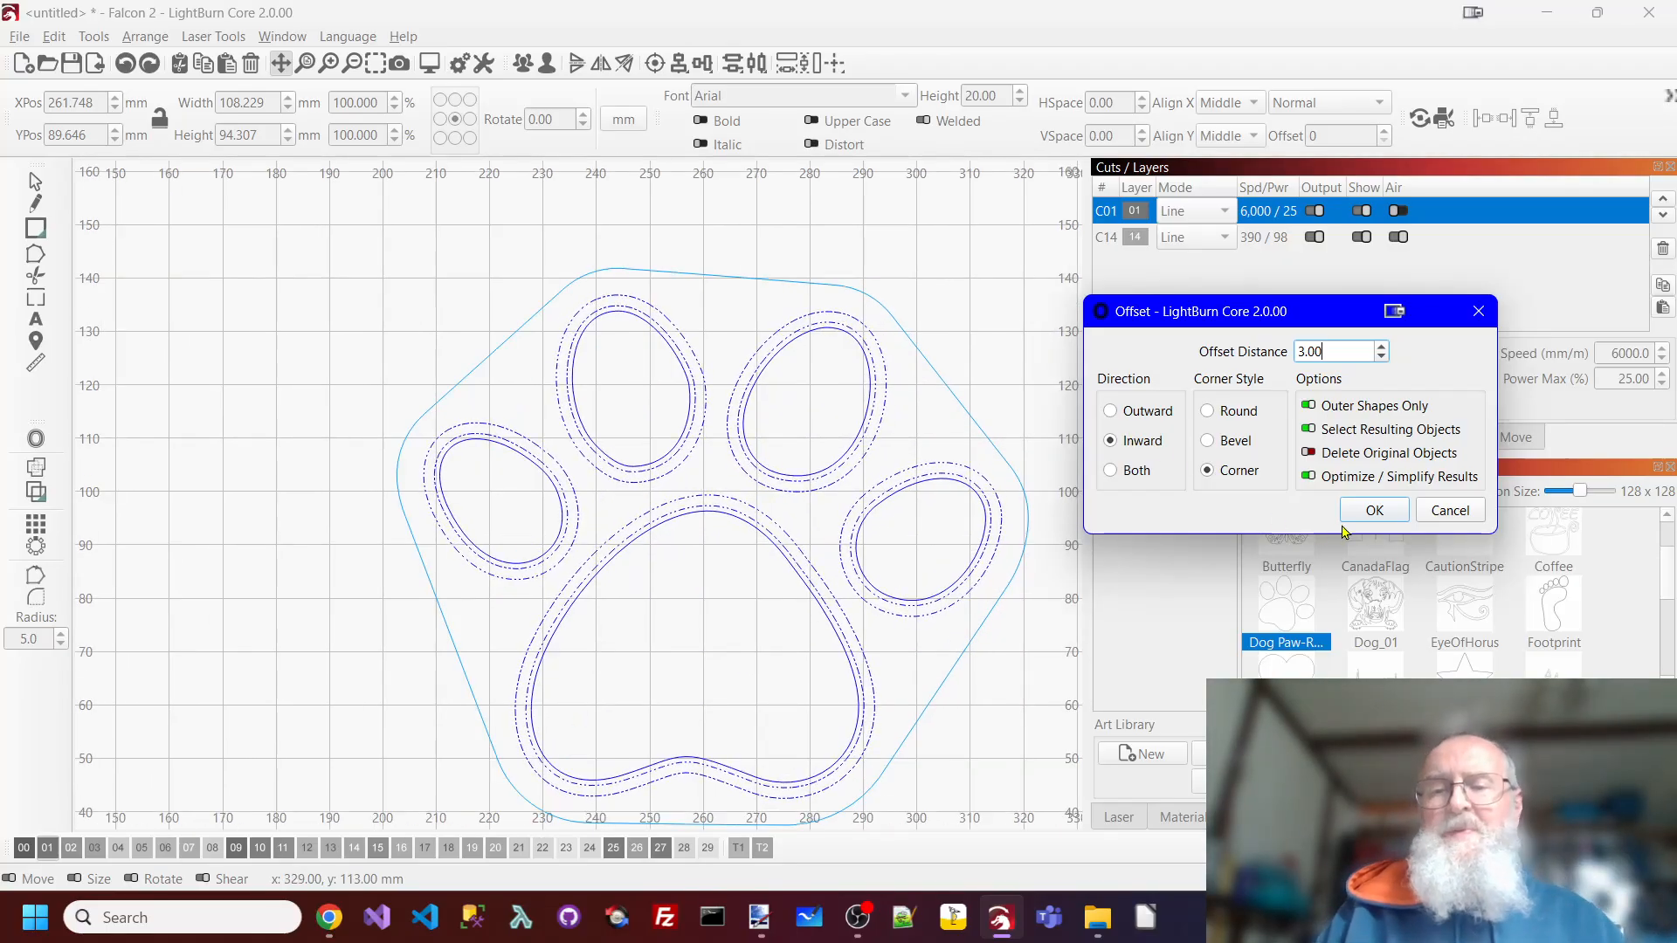
left_click(1376, 507)
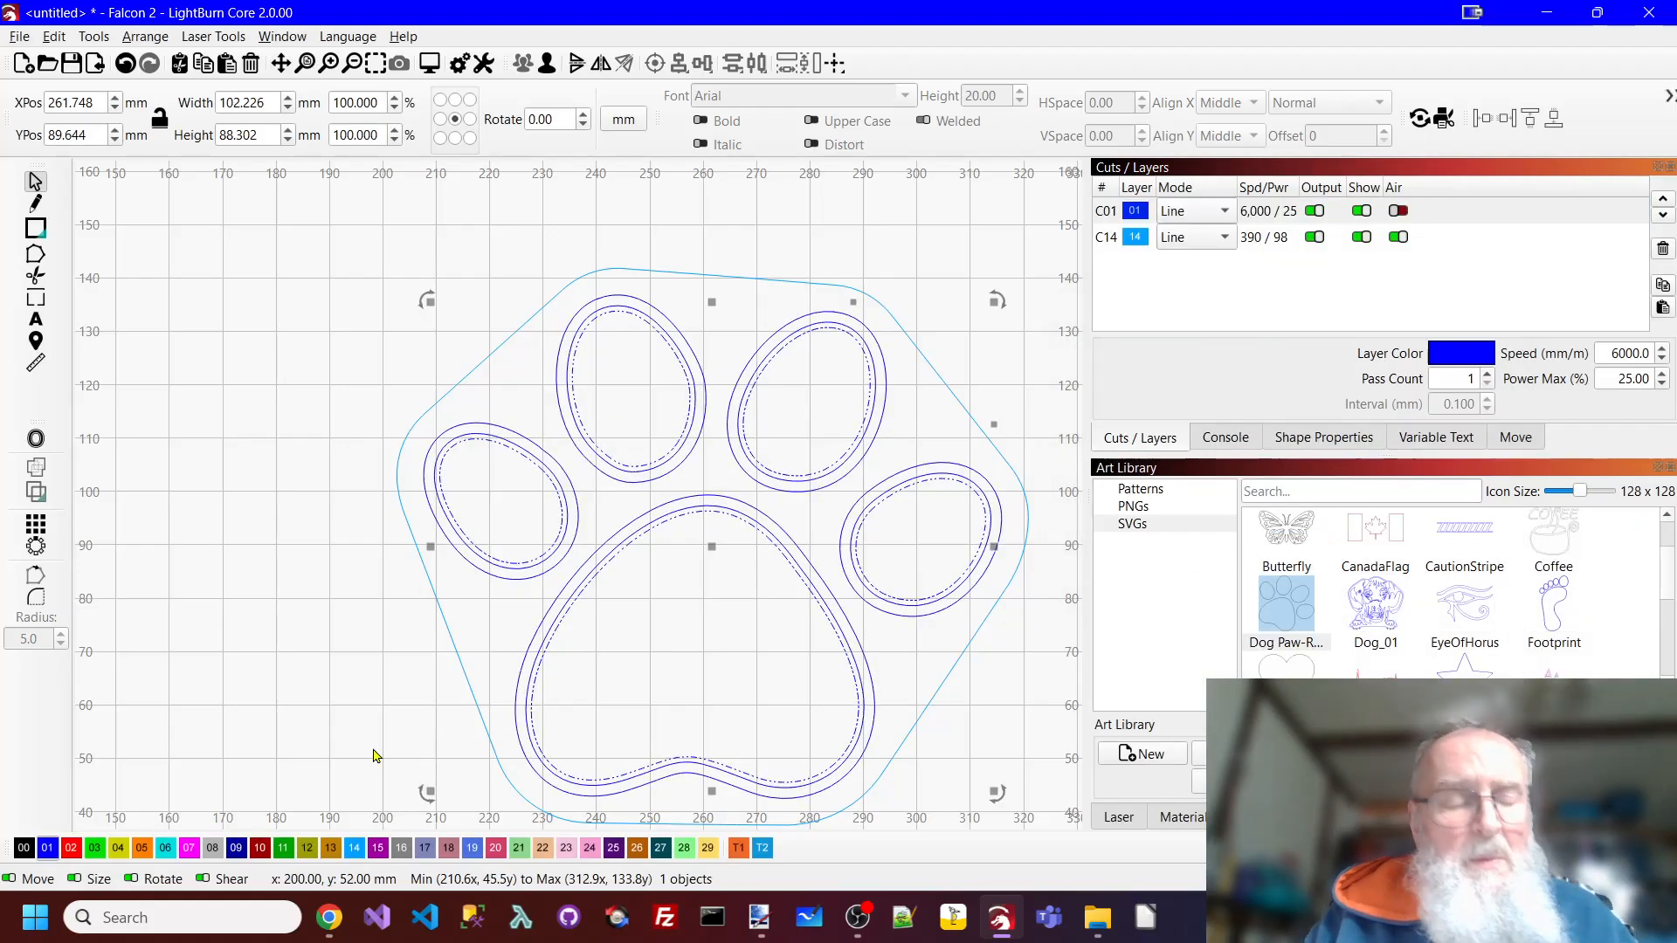
Assign the innermost dog paw offset to cut layer 14 and ungroup it.
left_click(364, 850)
left_click(947, 457)
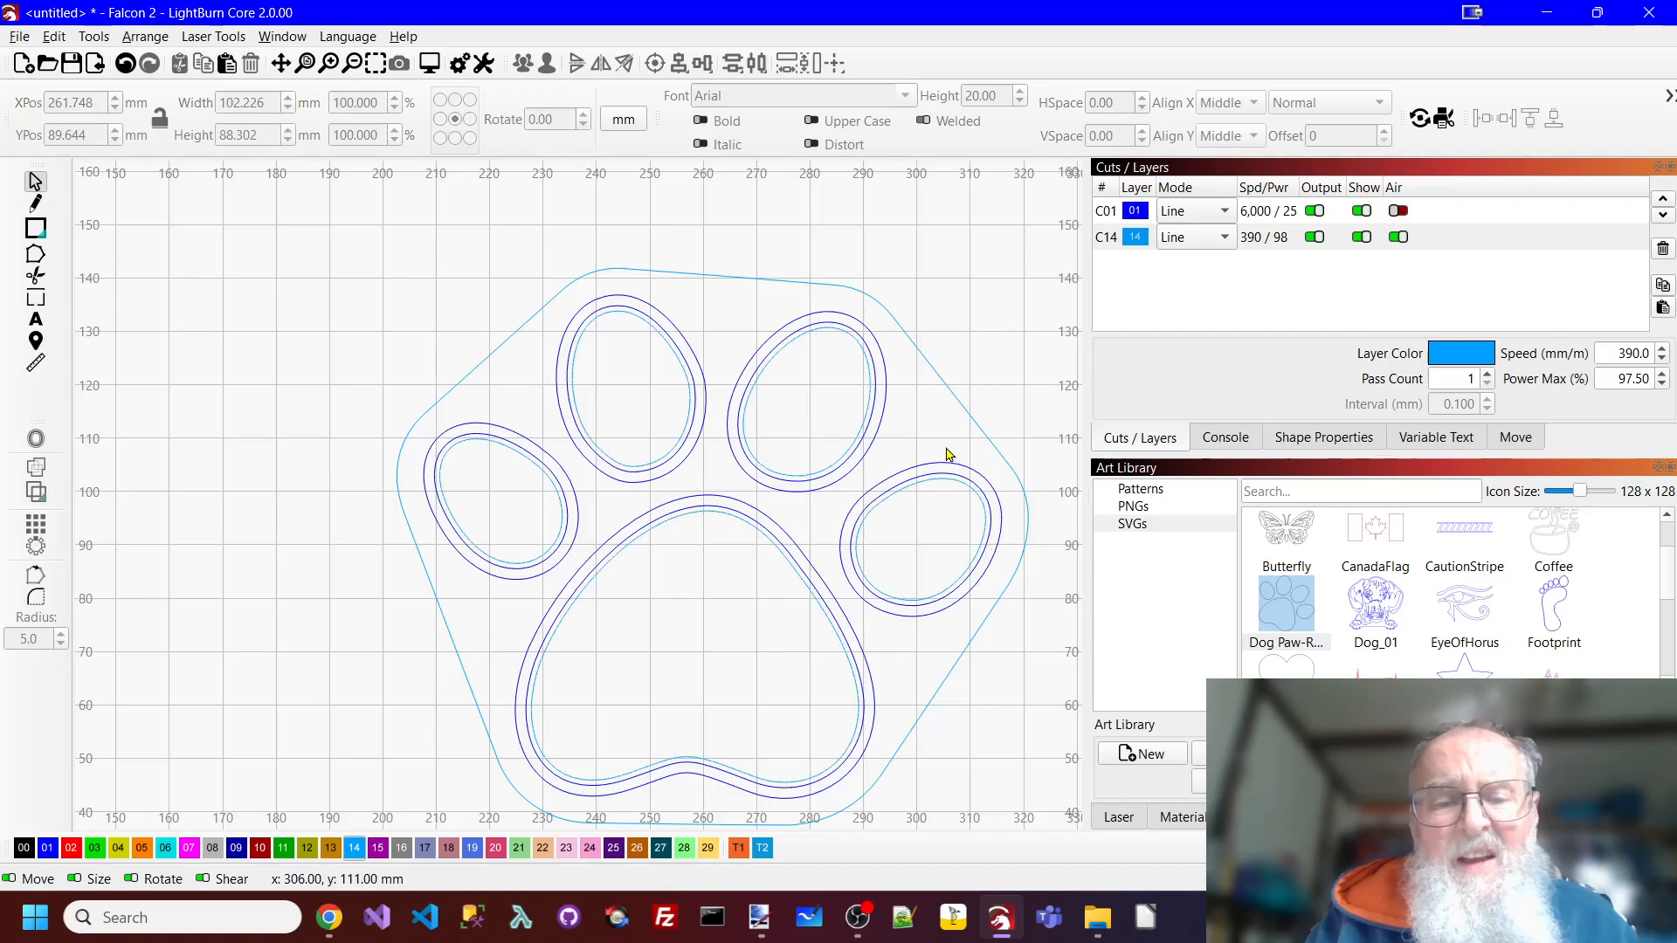
left_click(812, 594)
right_click(812, 594)
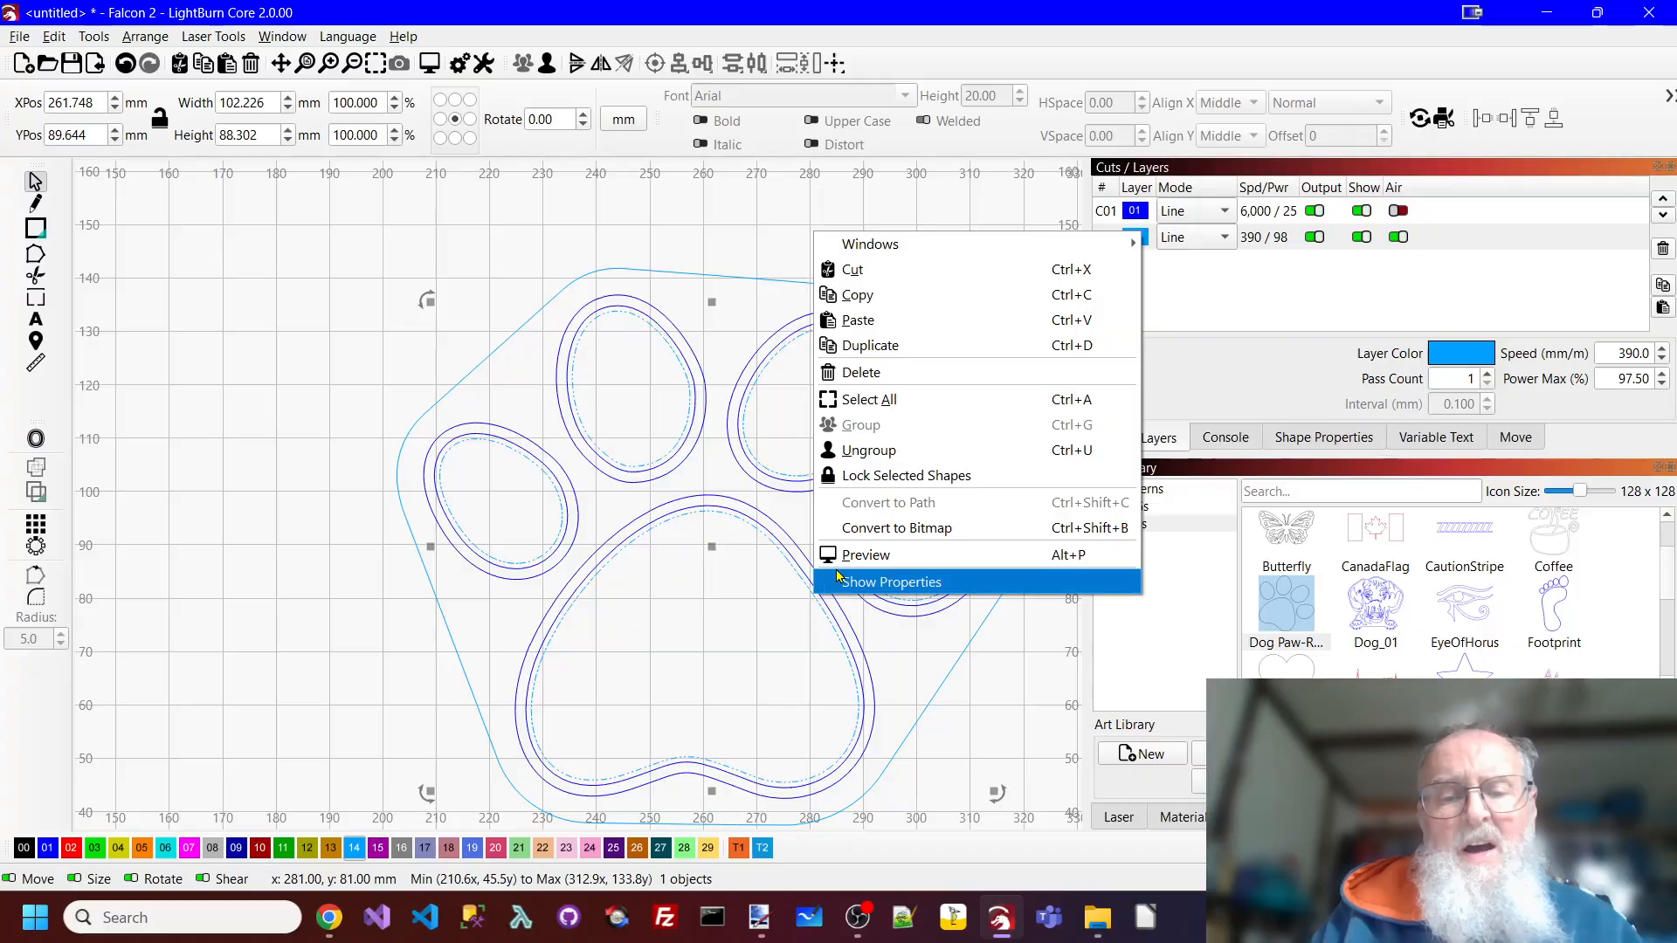
left_click(869, 451)
left_click(797, 669)
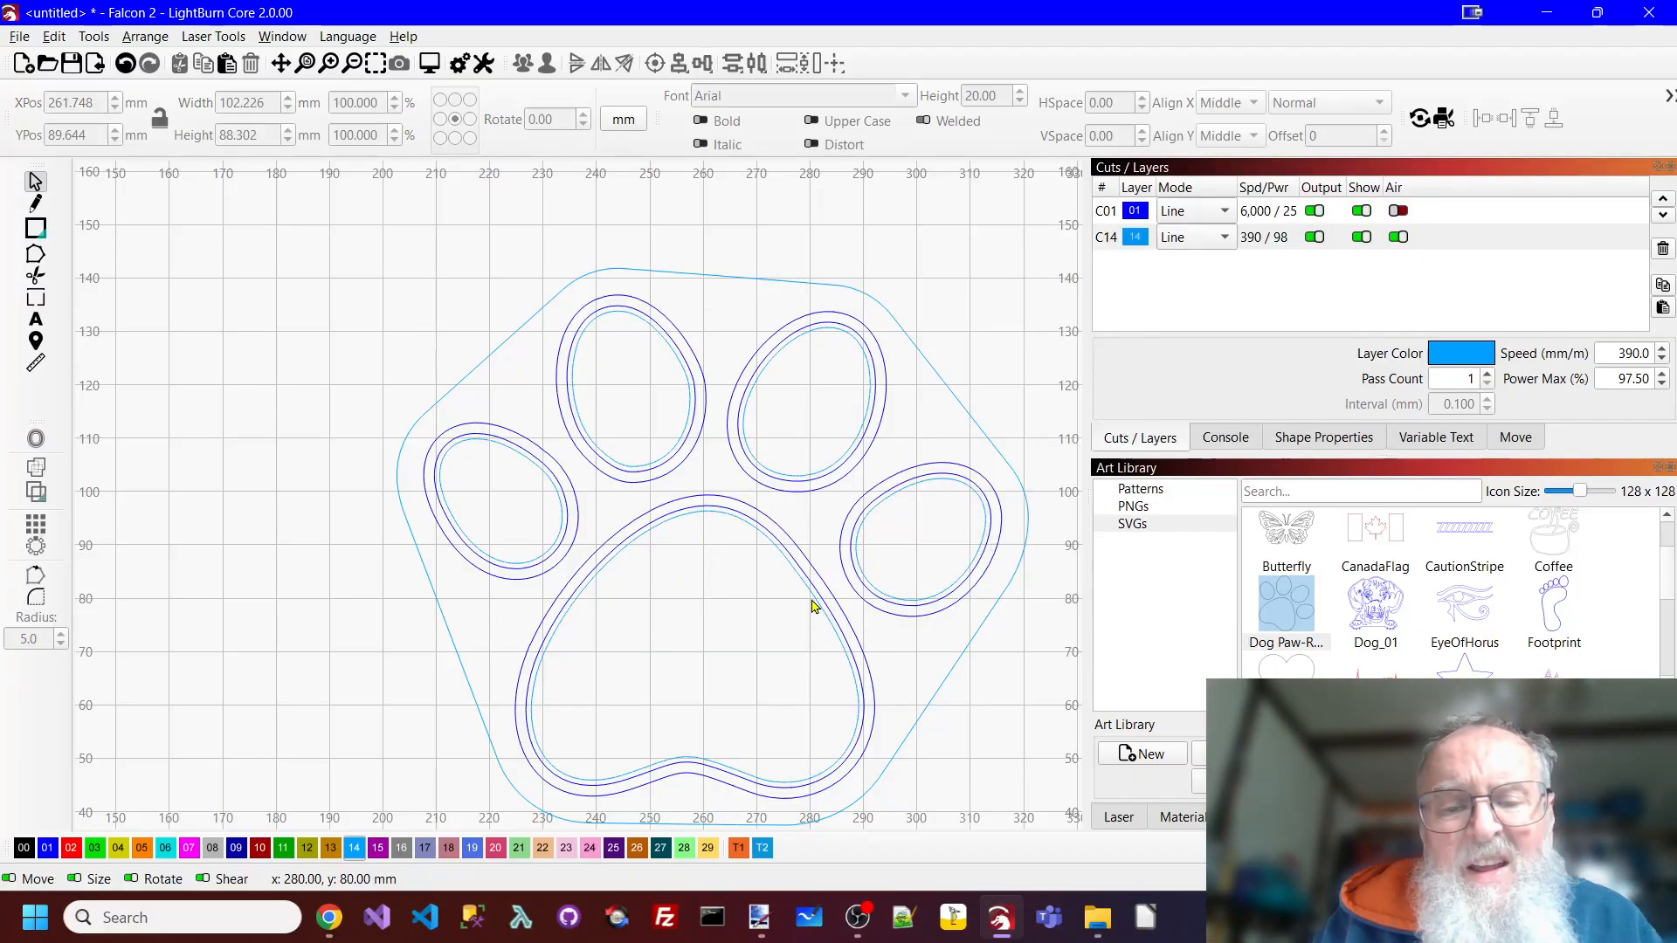
Offset the large pad's layer 14 cut line inward by 4 mm with the Corner style, deleting the original line.
left_click(820, 611)
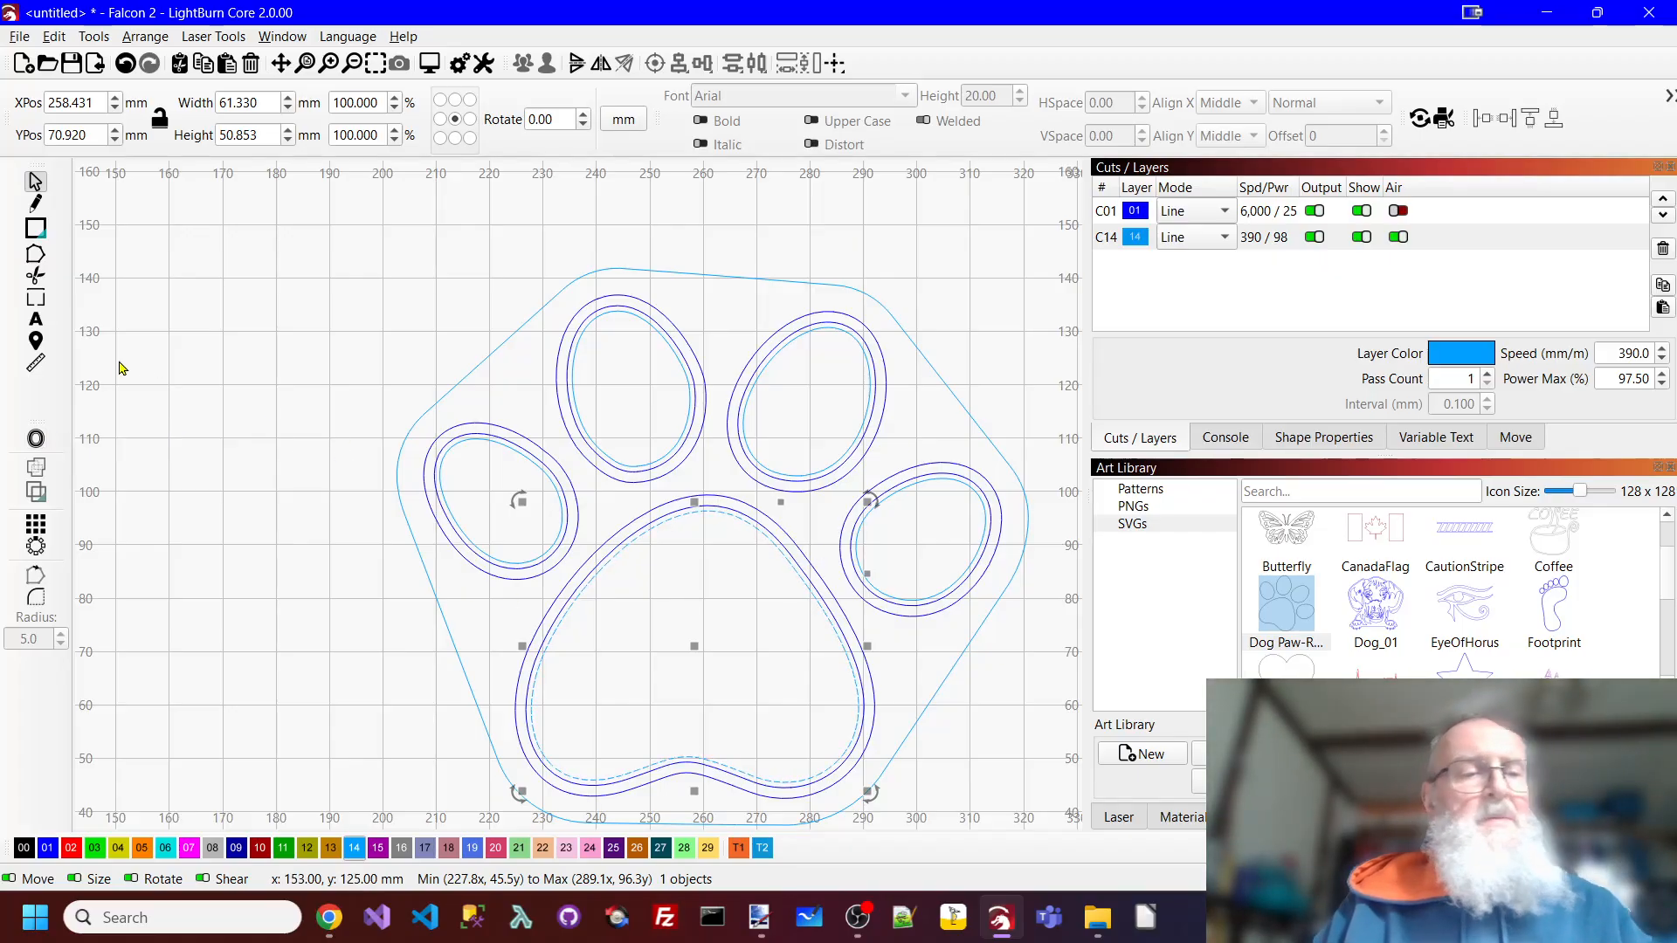
left_click(36, 438)
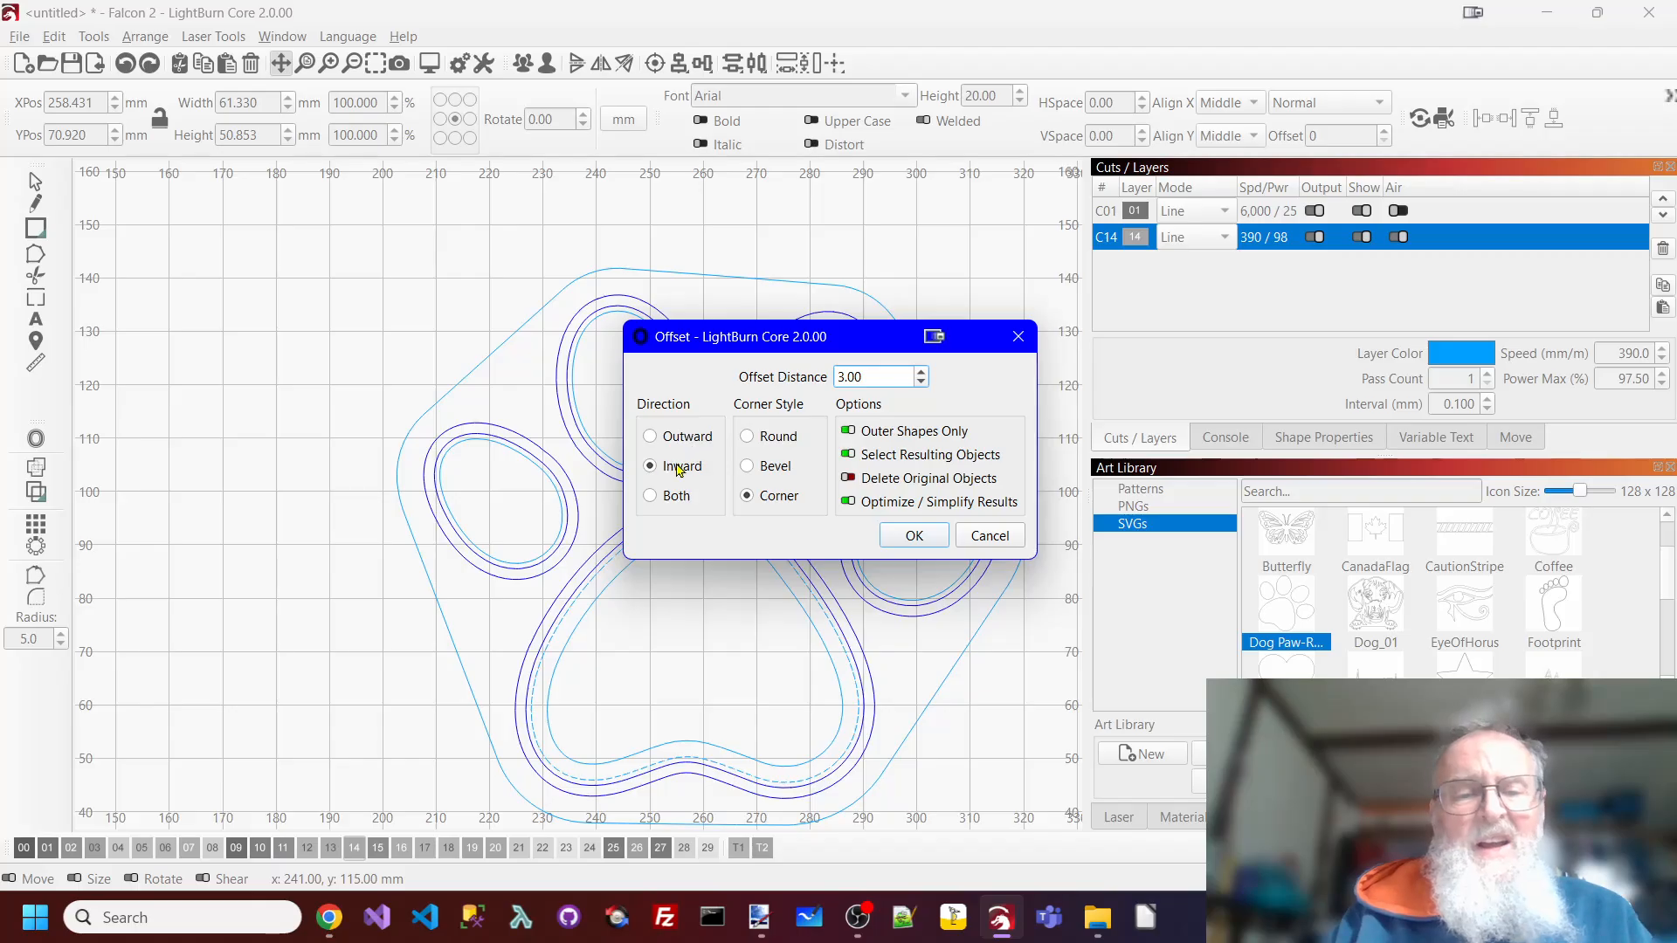
left_click_drag(847, 341, 1268, 282)
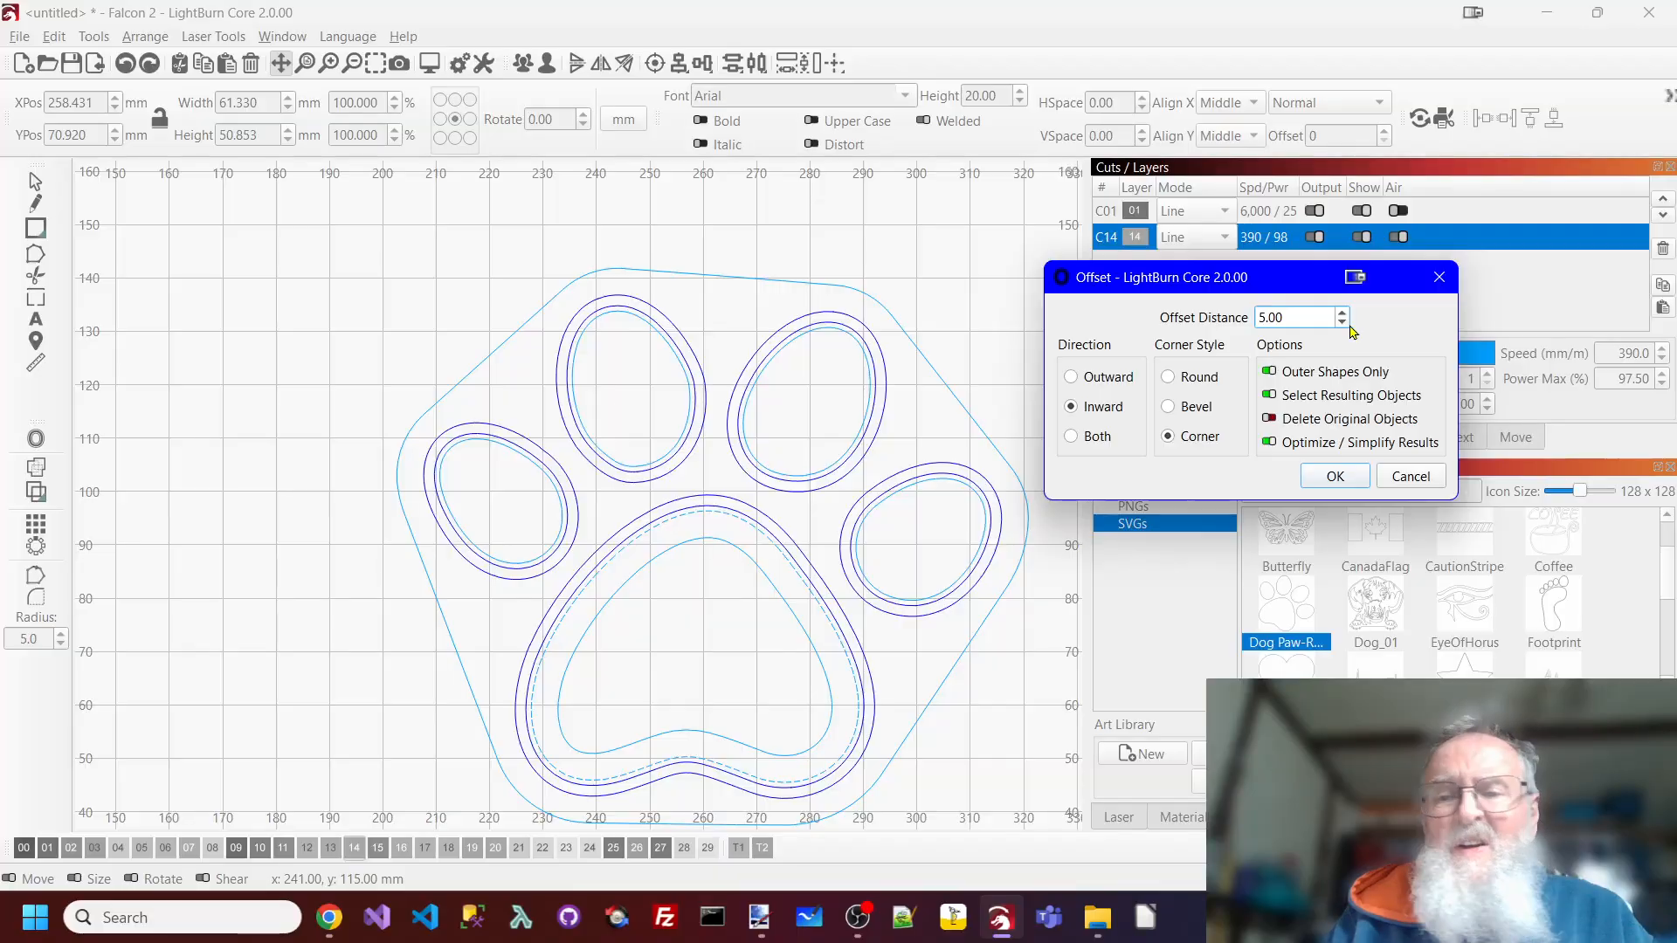
left_click(1343, 324)
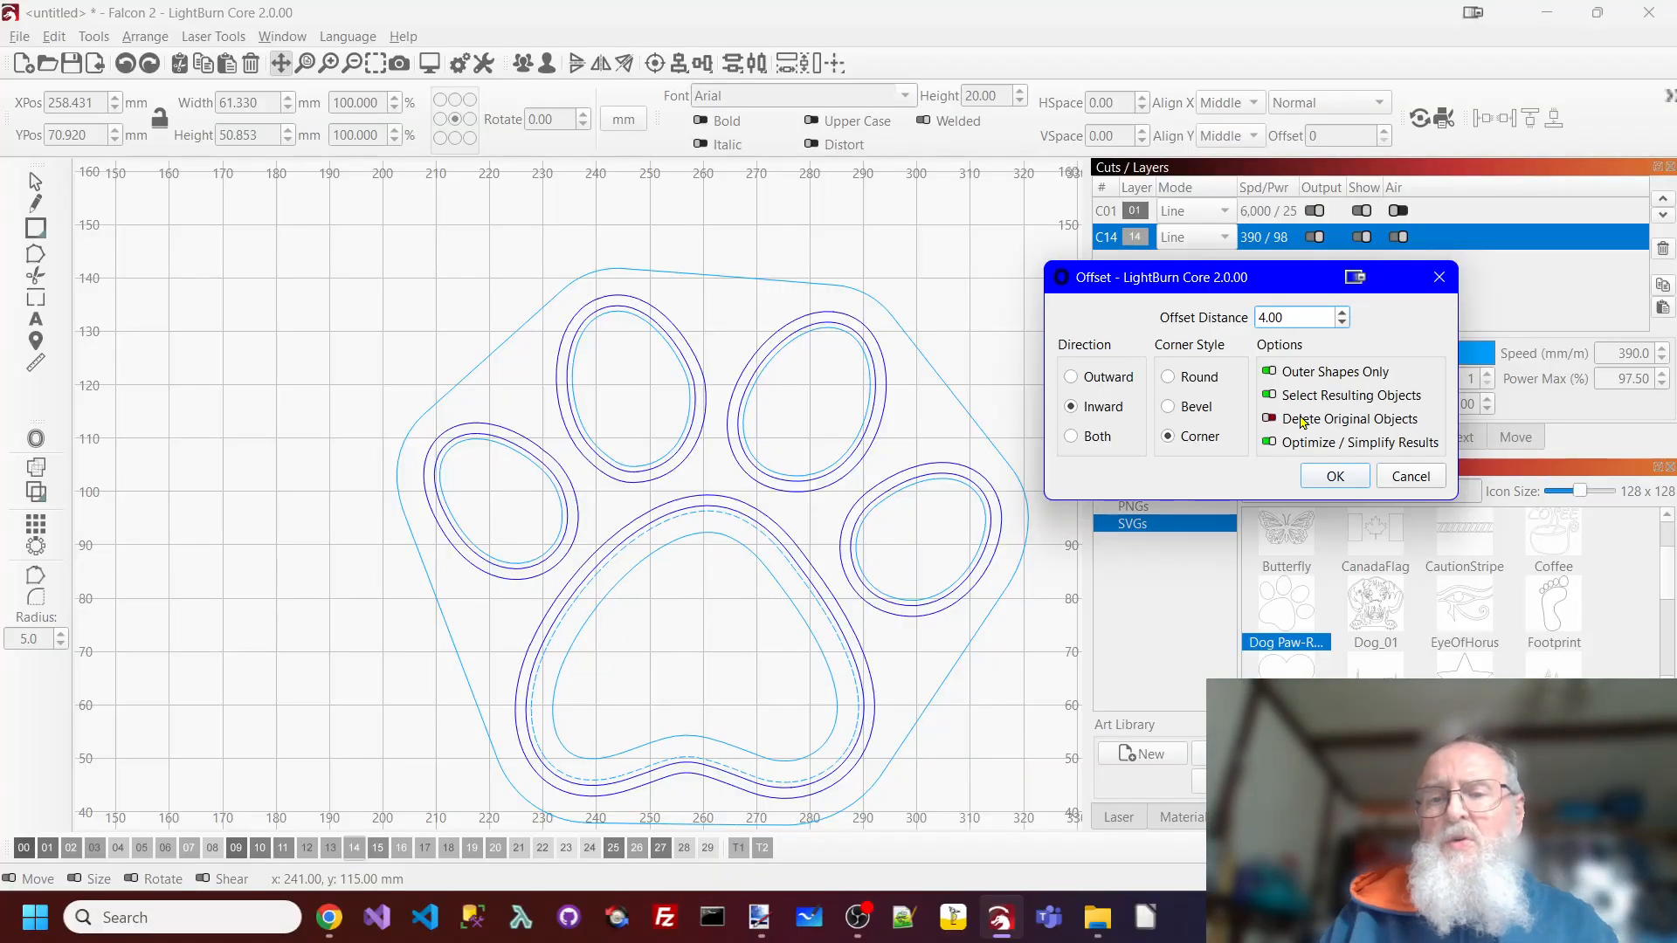
left_click(1336, 478)
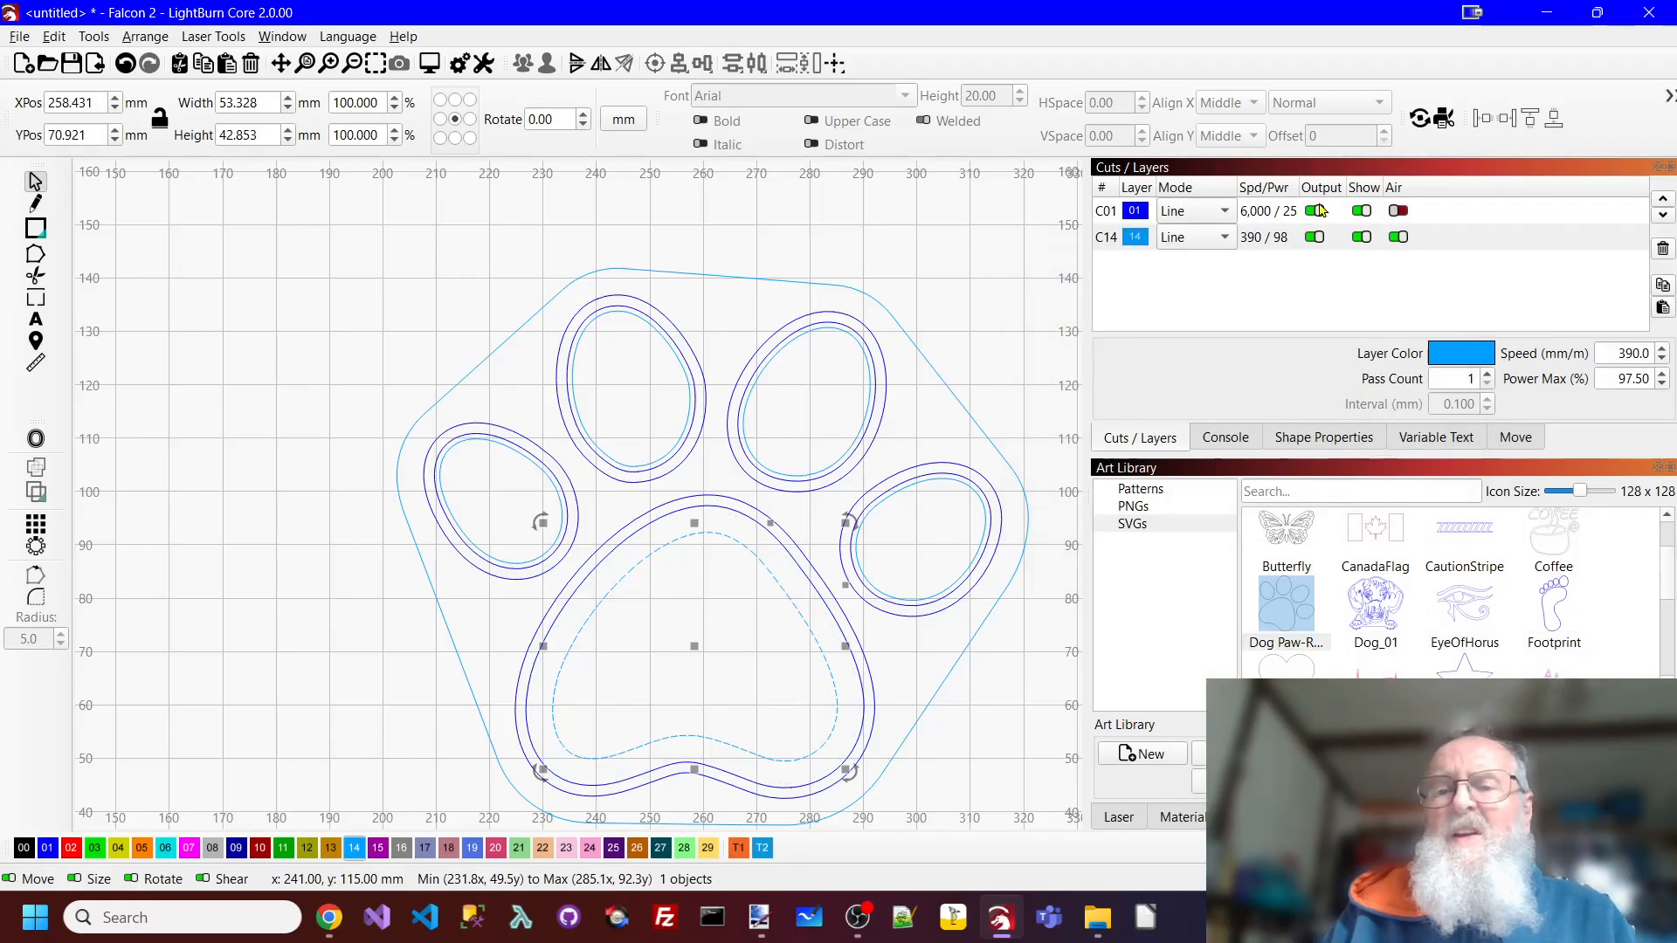
Hide layer 01, group all the dog paw's layer 14 cut lines, and show layer 01 again.
left_click(1361, 212)
left_click(917, 262)
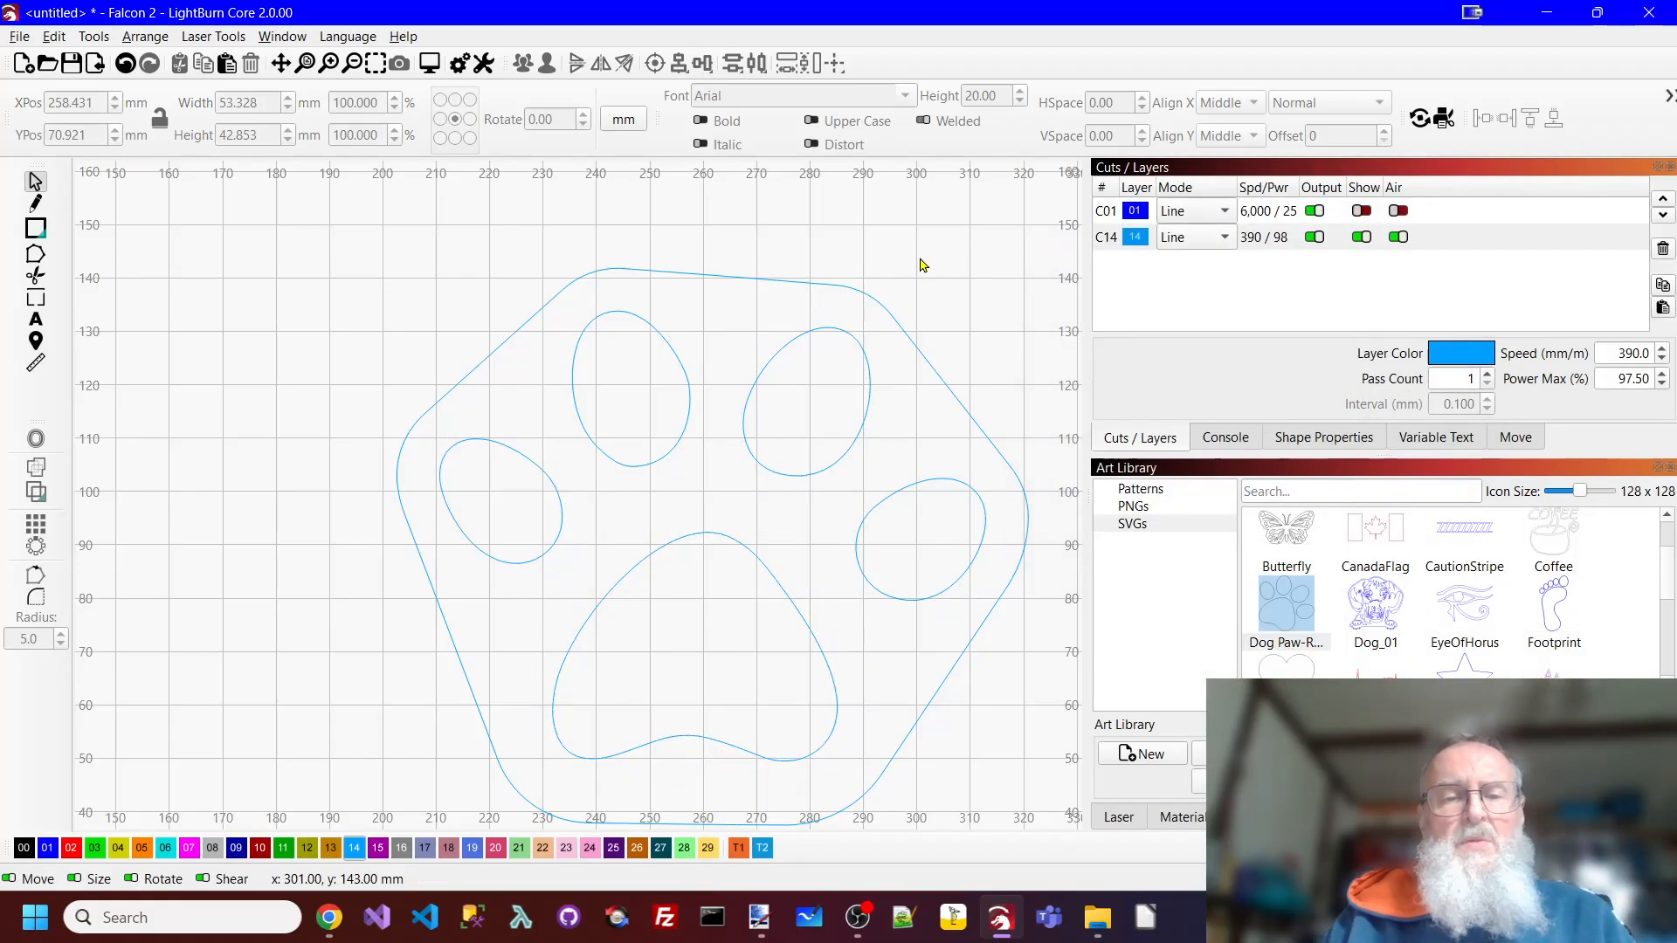
scroll(917, 262, "down", 2)
left_click_drag(488, 221, 1051, 756)
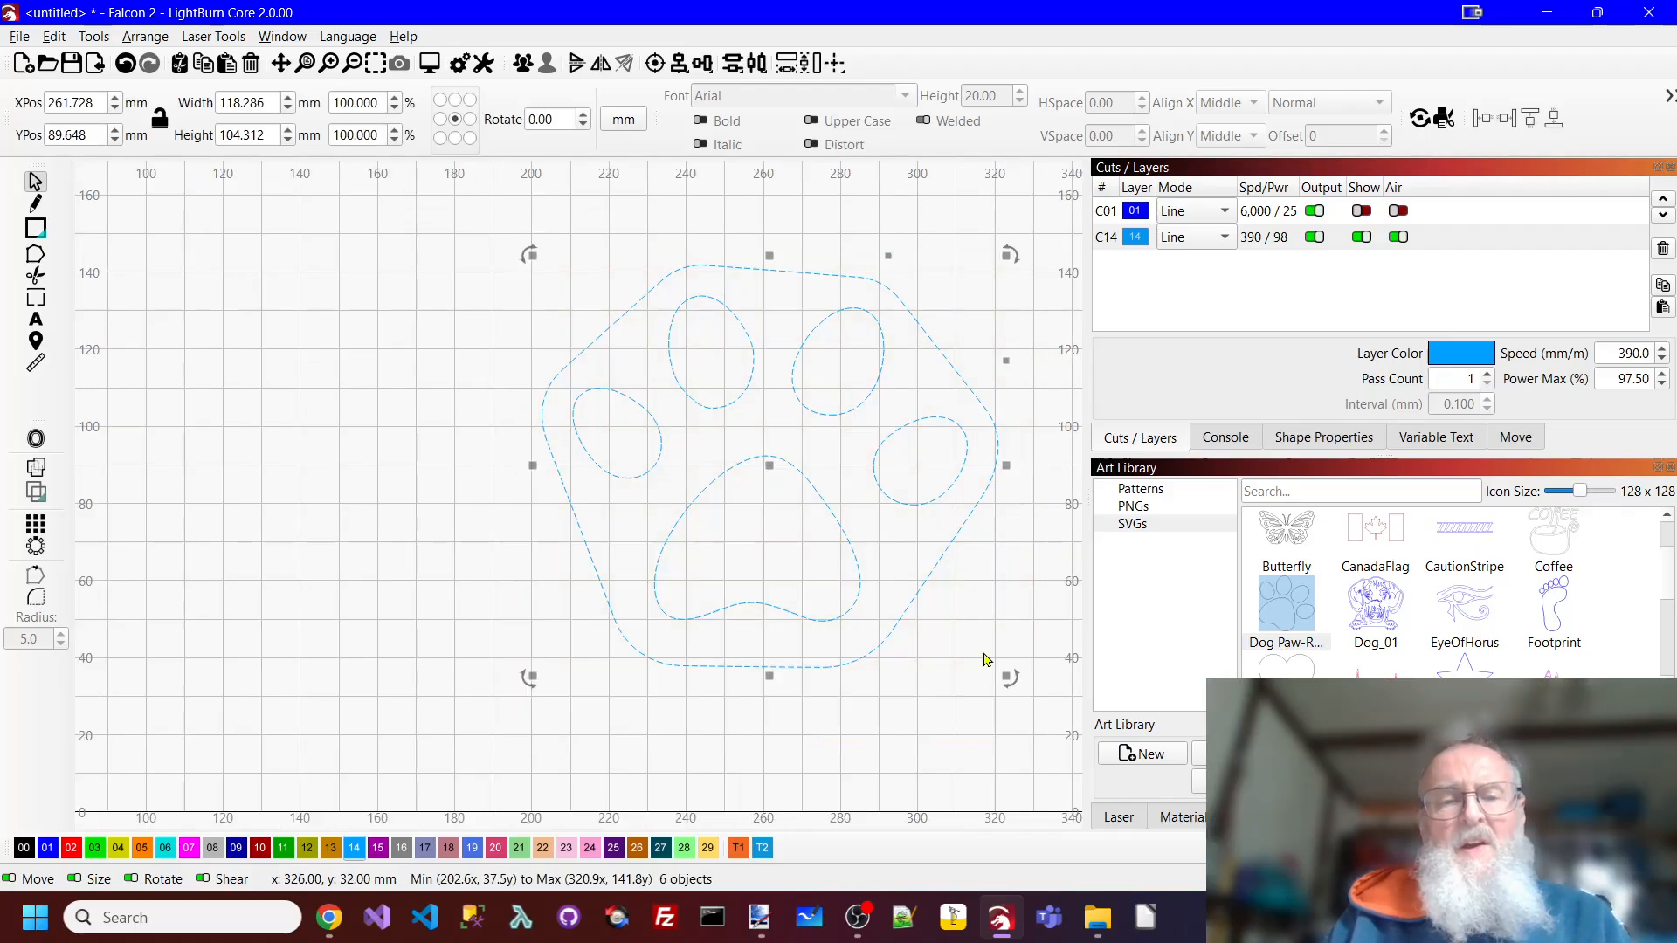
right_click(910, 561)
left_click(977, 747)
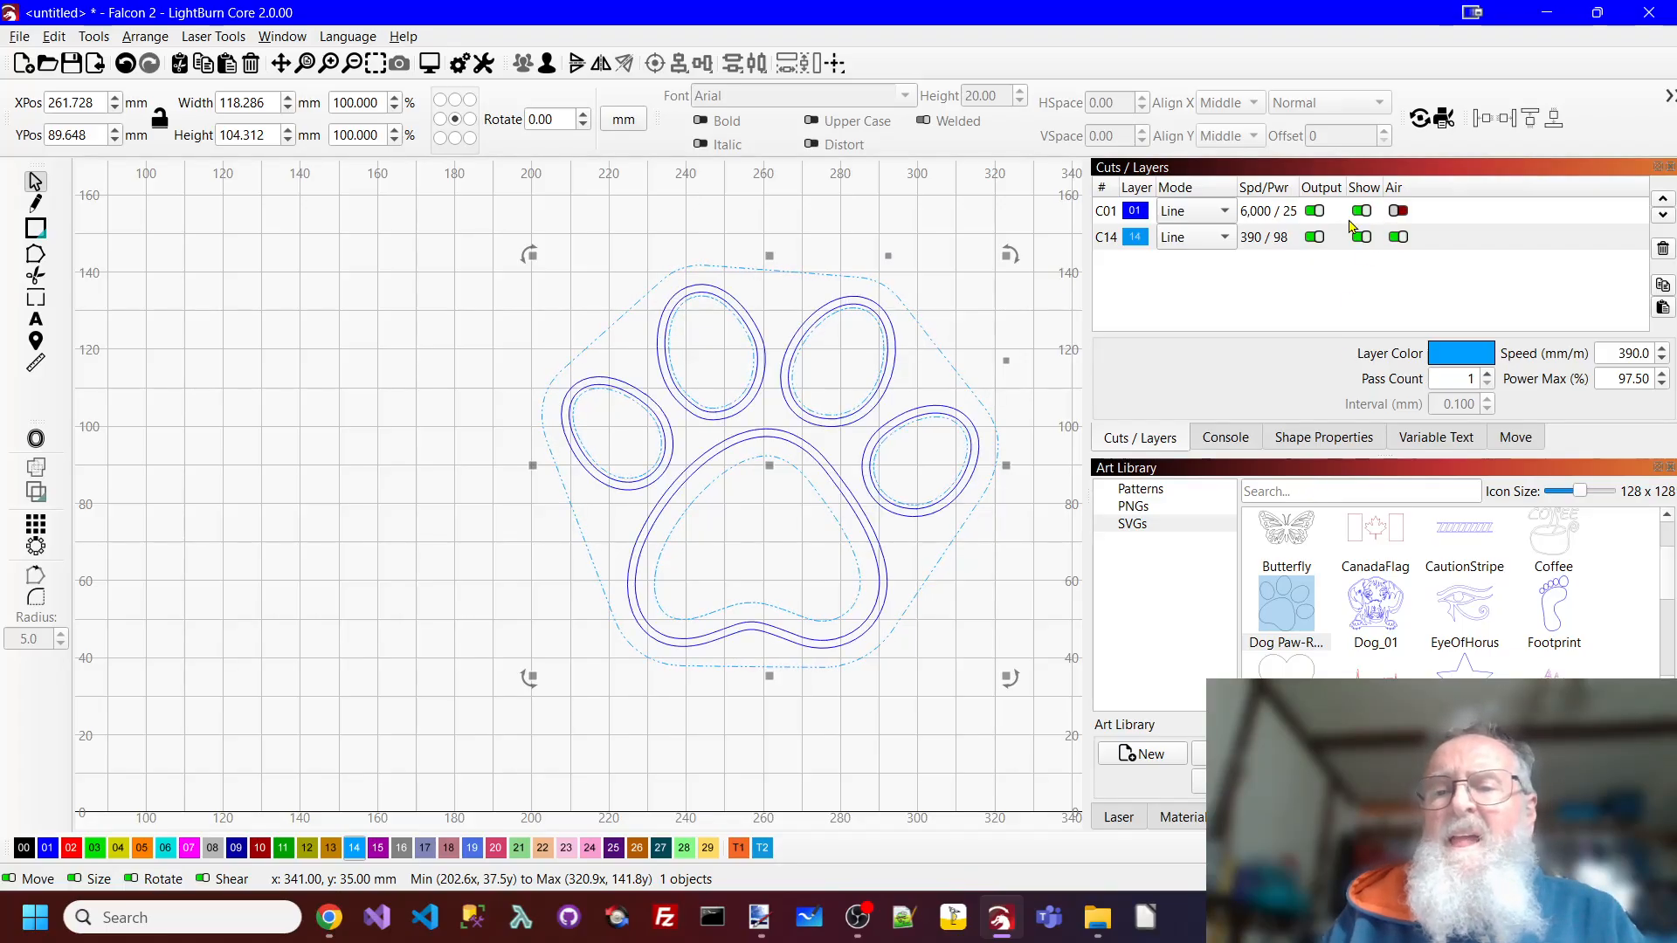
Set layer 01 to Fill mode and undo the accidental move of the dog paw artwork.
left_click(1201, 210)
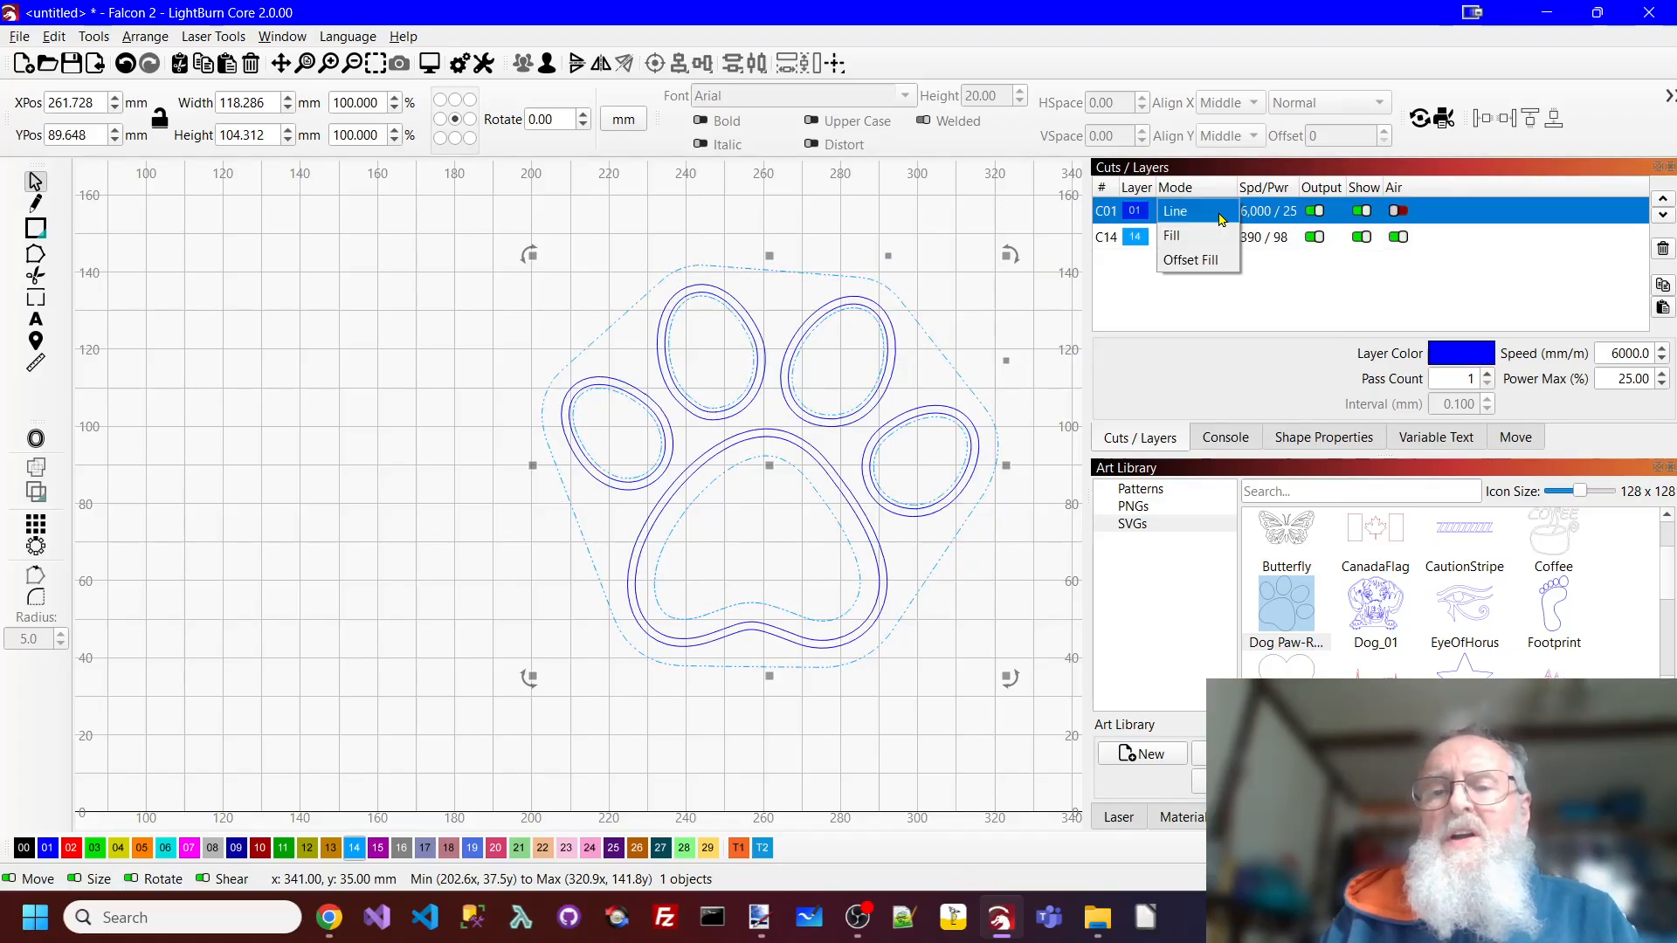
left_click(1175, 236)
left_click(935, 521)
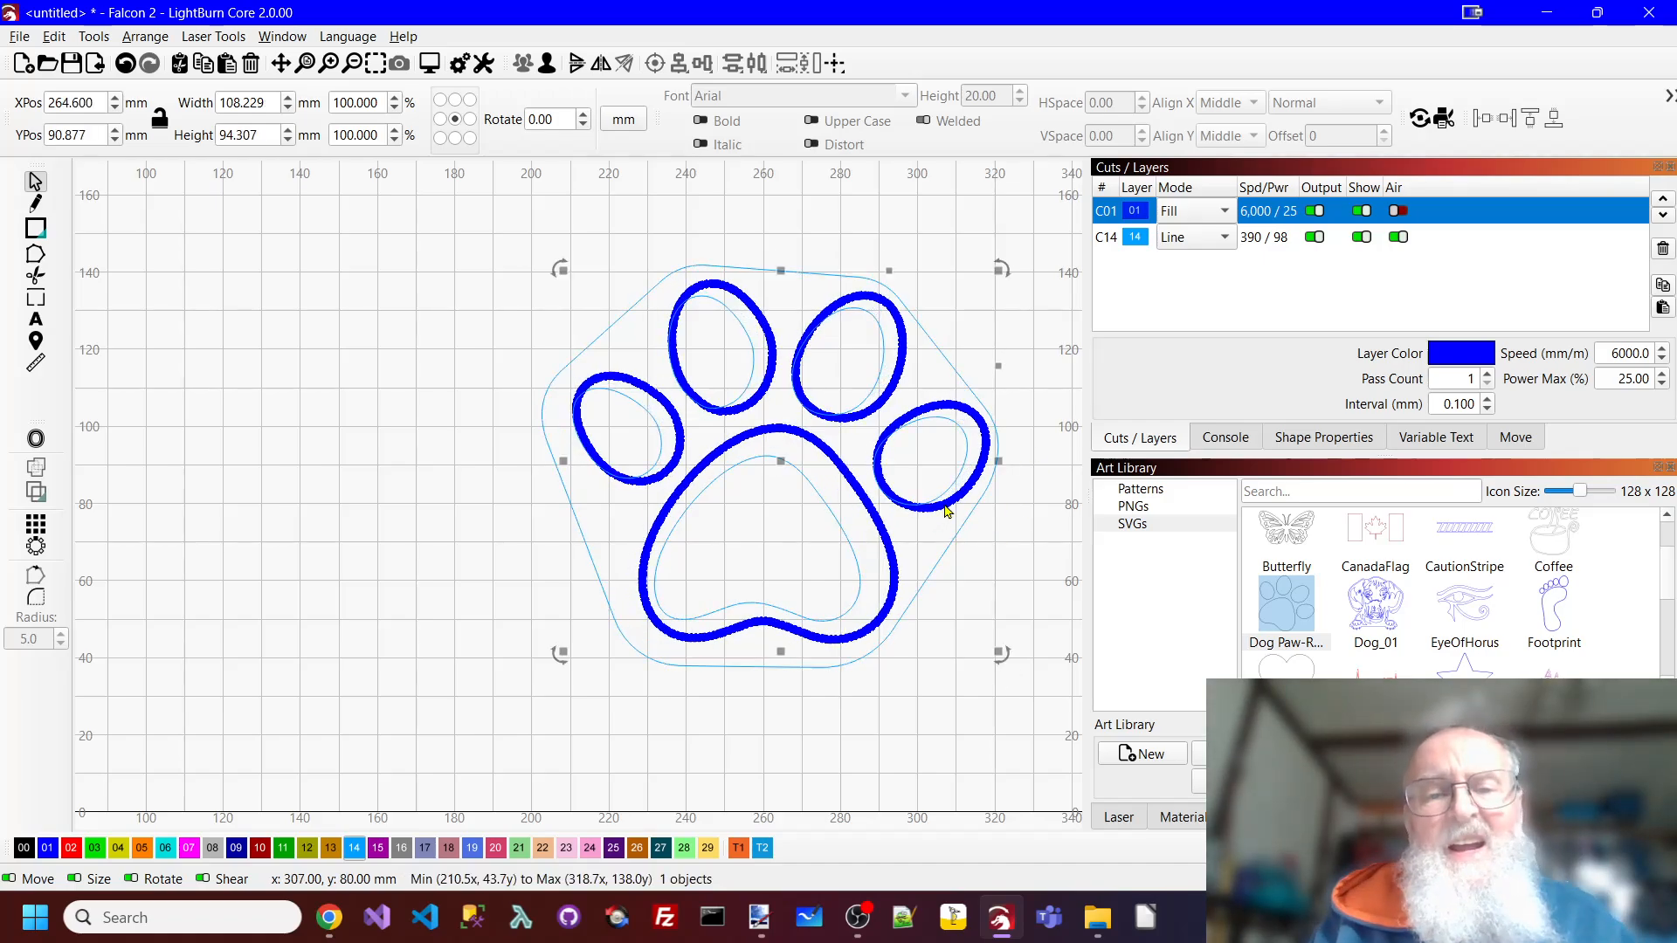
key("ctrl+z")
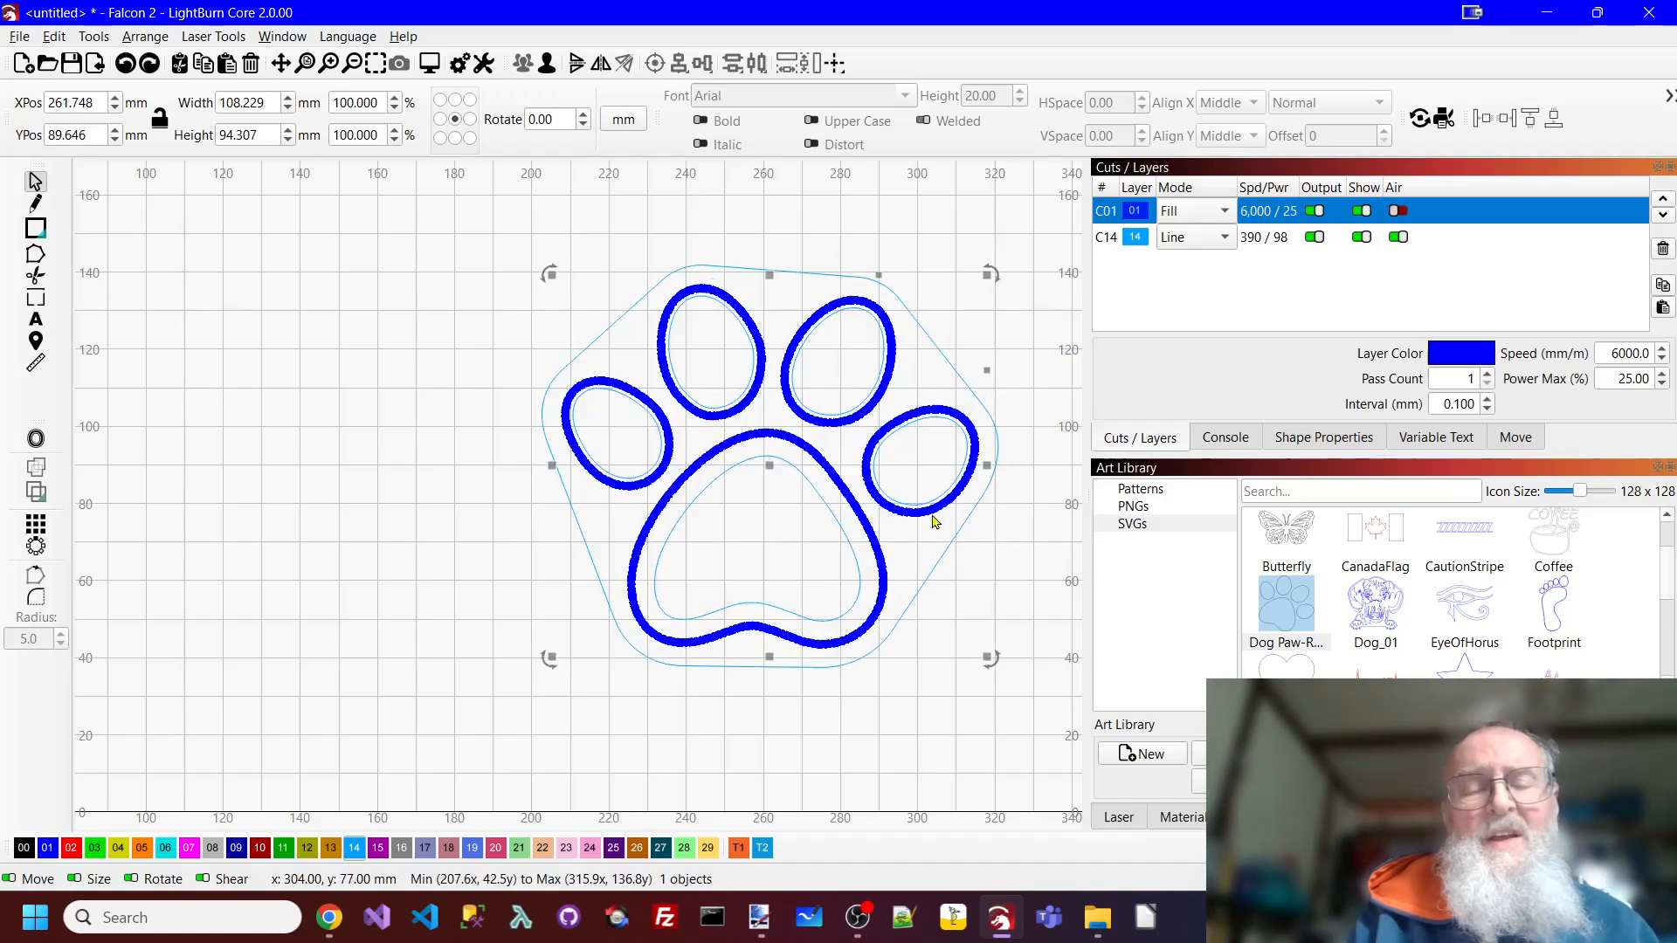
Group the filled dog paw artwork with its layer 14 cut lines.
left_click_drag(469, 221, 1088, 762)
right_click(862, 557)
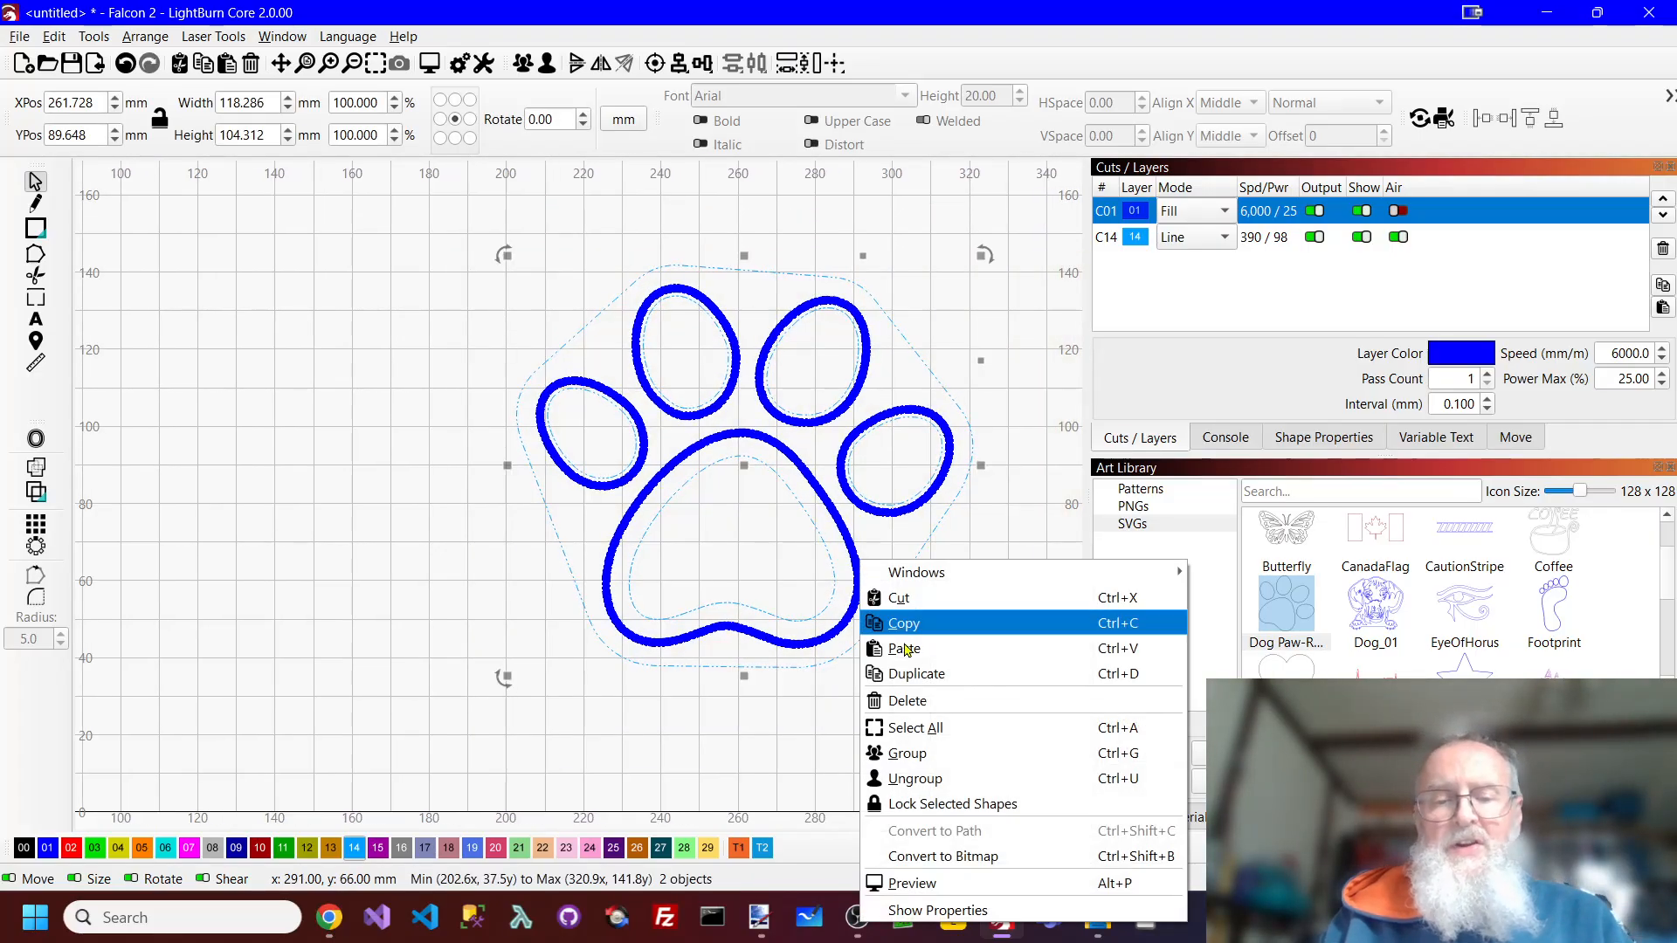
left_click(899, 748)
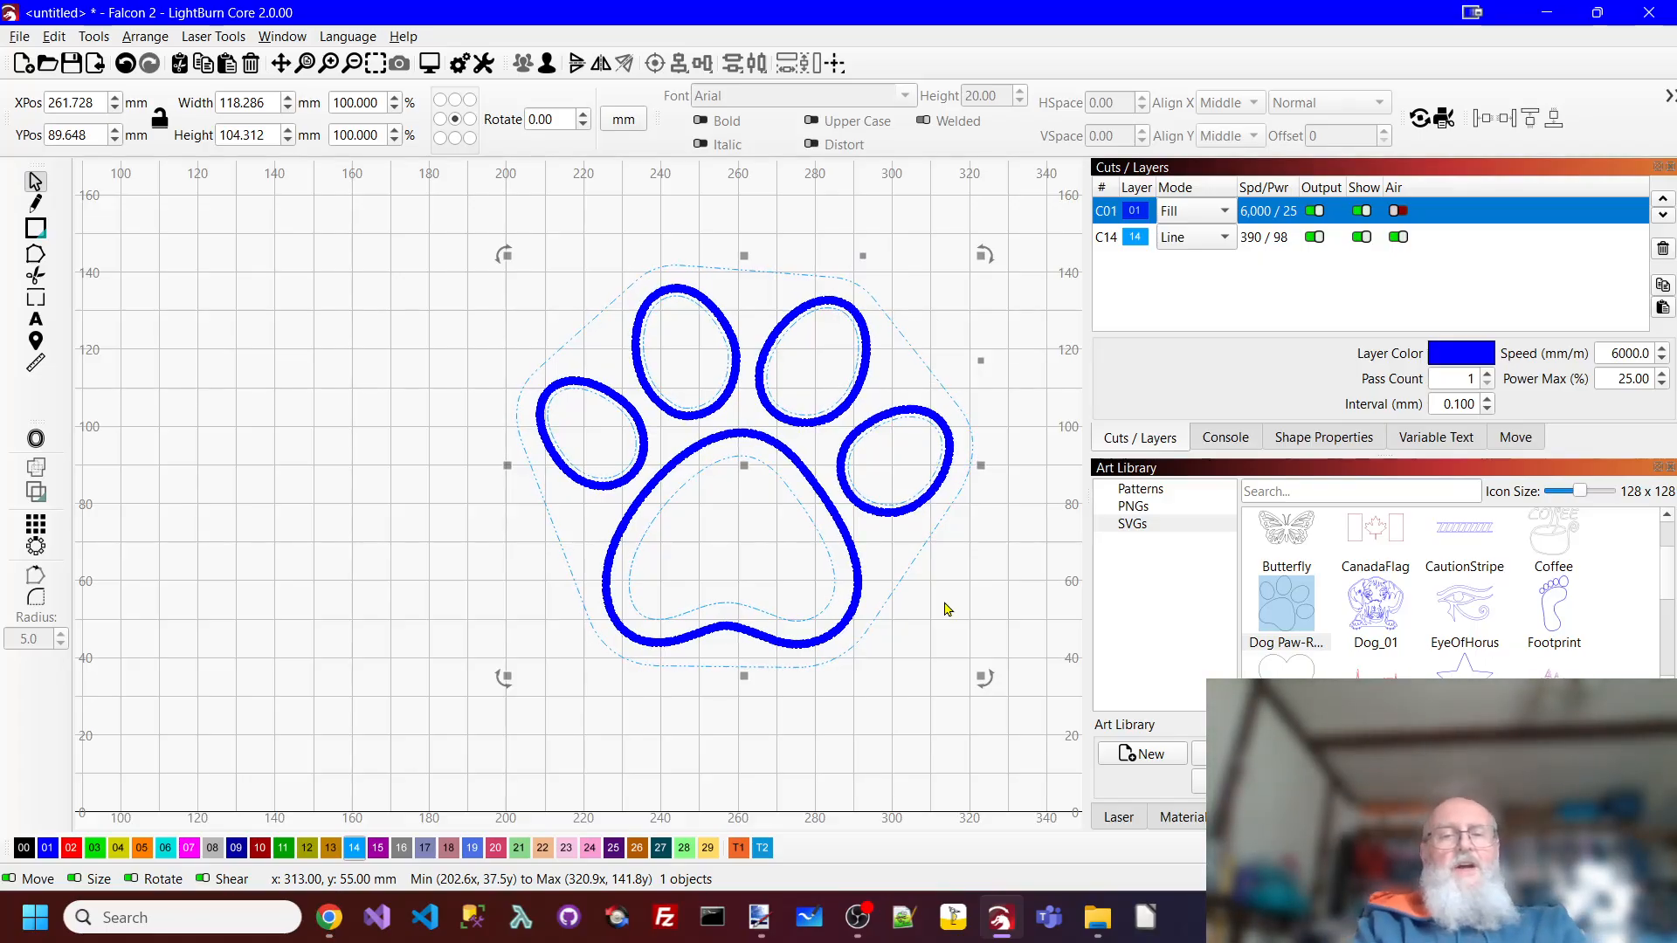